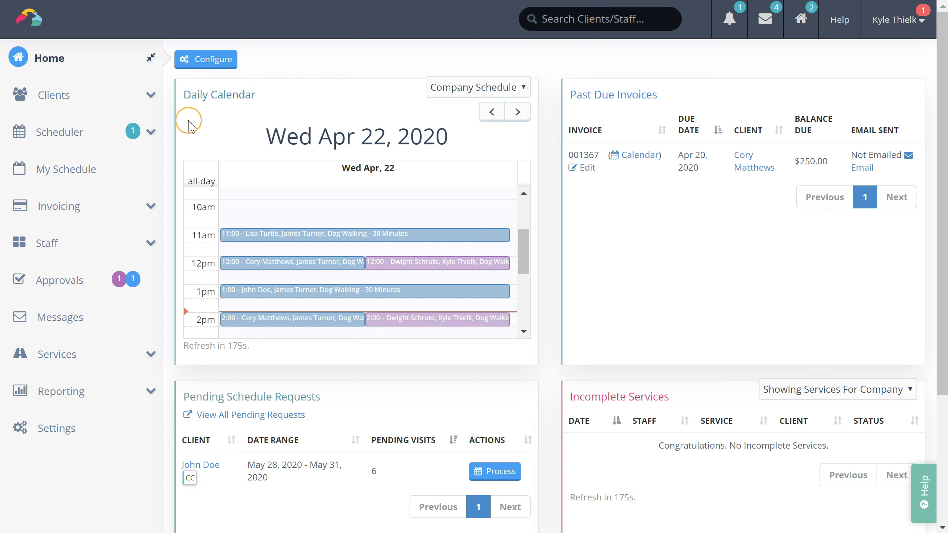
Step: Expand the Clients menu in the left sidebar of the dashboard
click(151, 96)
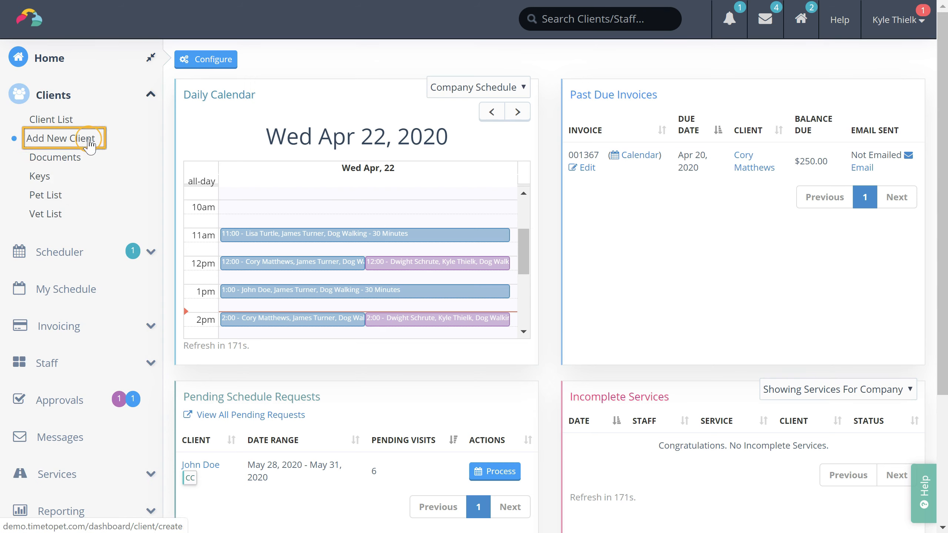
Step: Start a new client with the 'Yes, Send Client Welcome Email' option unticked
click(89, 140)
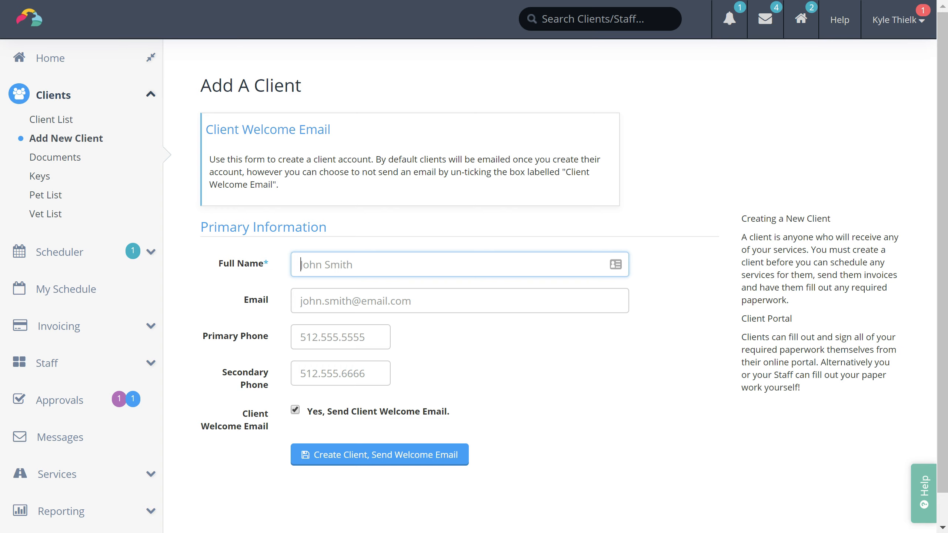
click(295, 411)
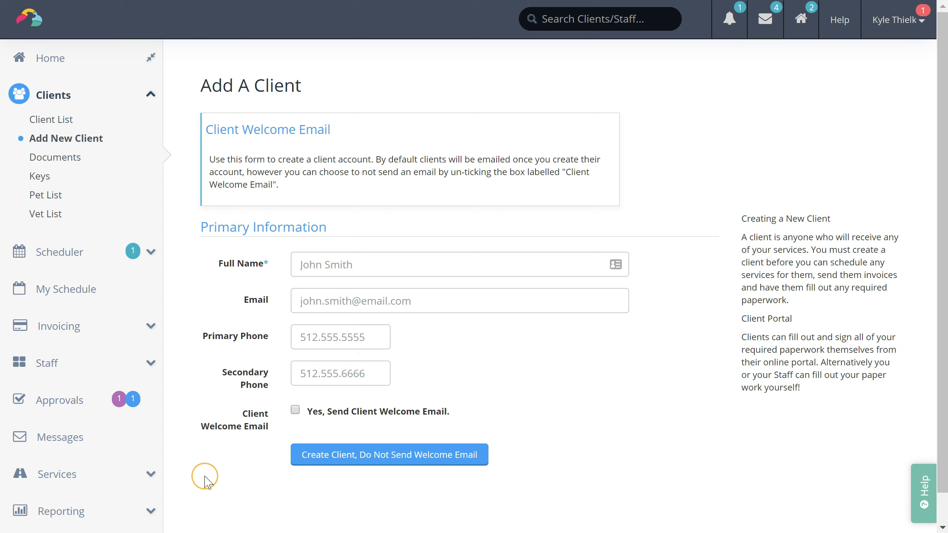
Step: Go to Services & Holidays and begin a new service with a blank setup form
click(60, 487)
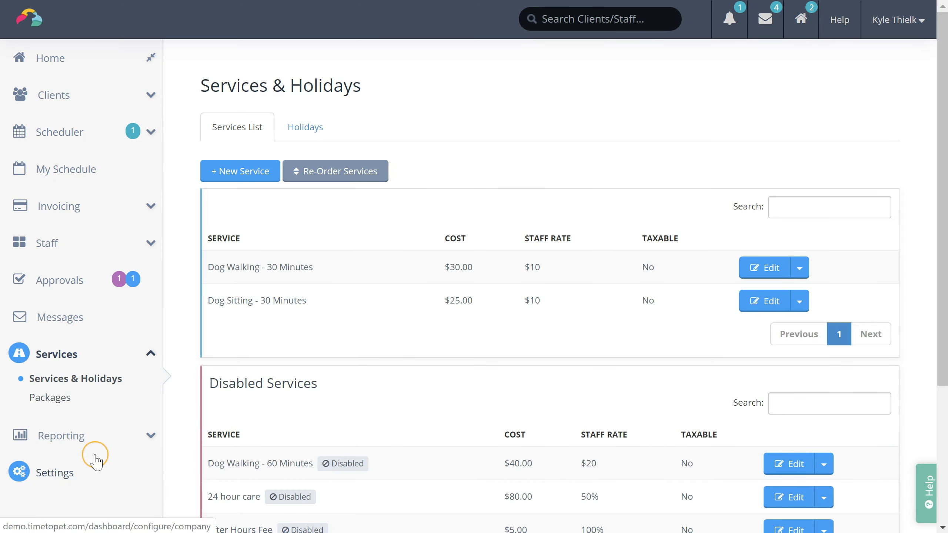
click(232, 180)
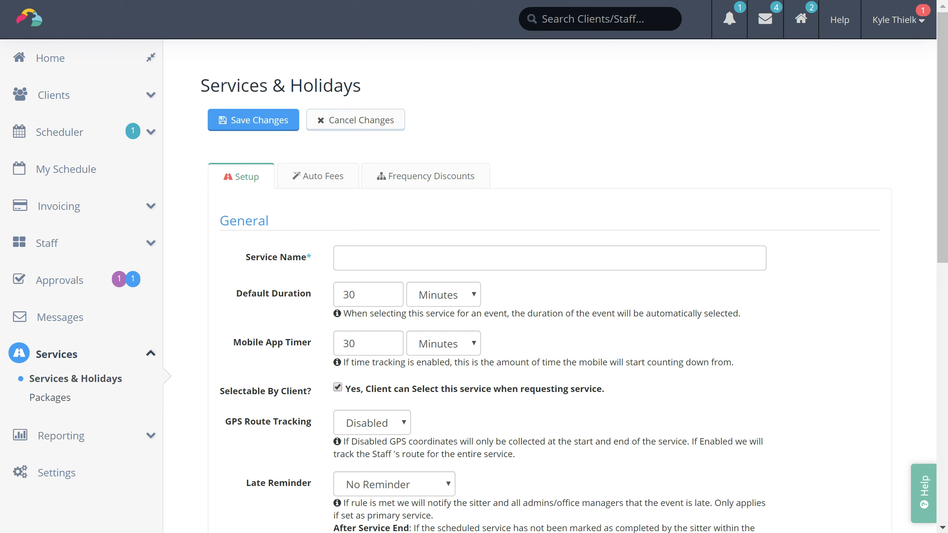
scroll(474, 267, down, 5)
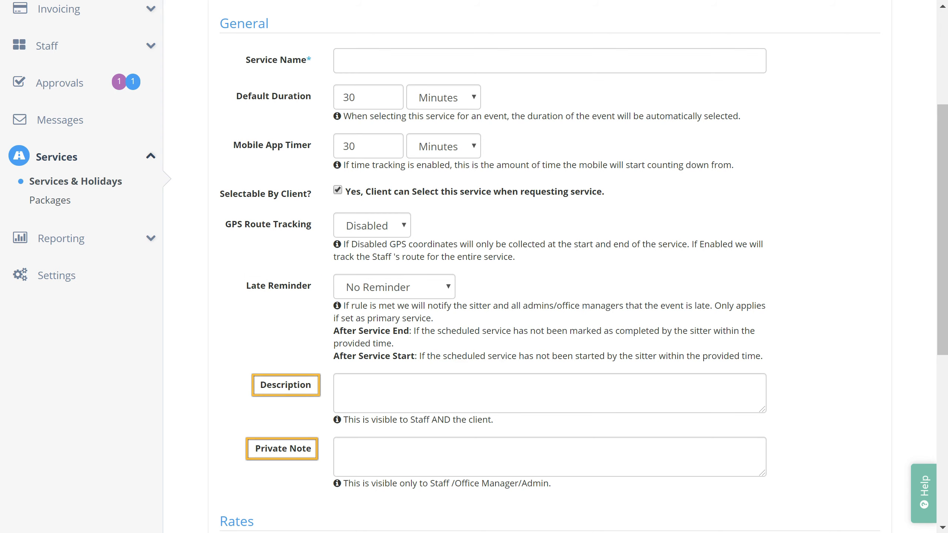
scroll(474, 267, down, 4)
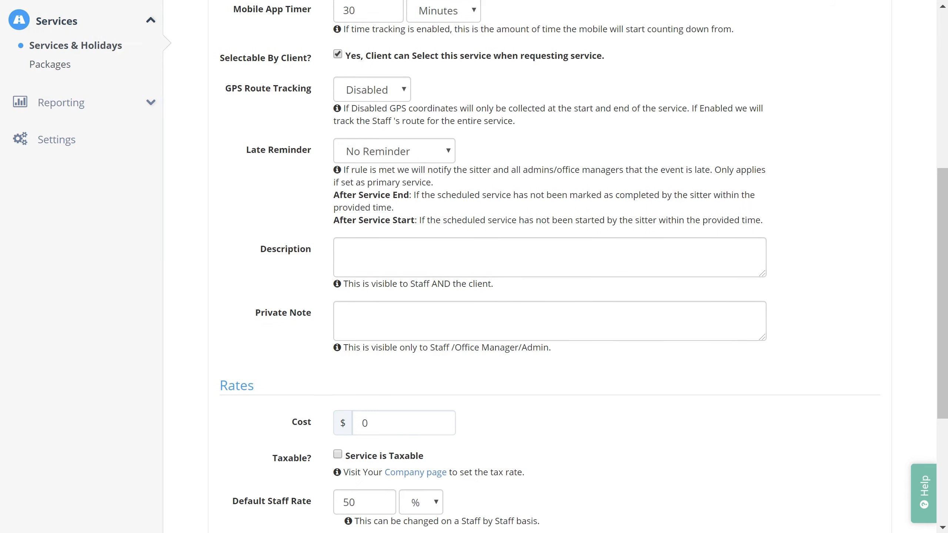
scroll(474, 267, down, 5)
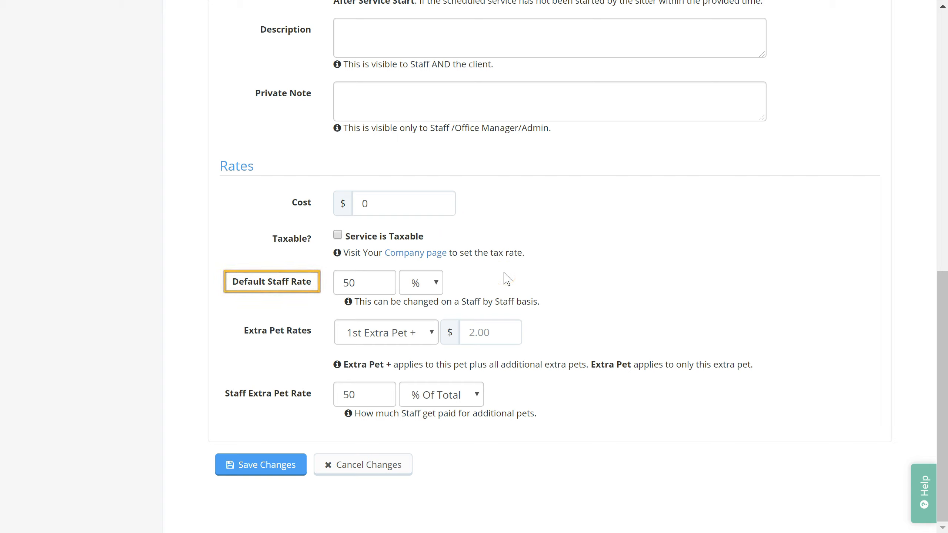
Step: Switch the Default Staff Rate unit from percent to $, making it a flat $50
click(437, 284)
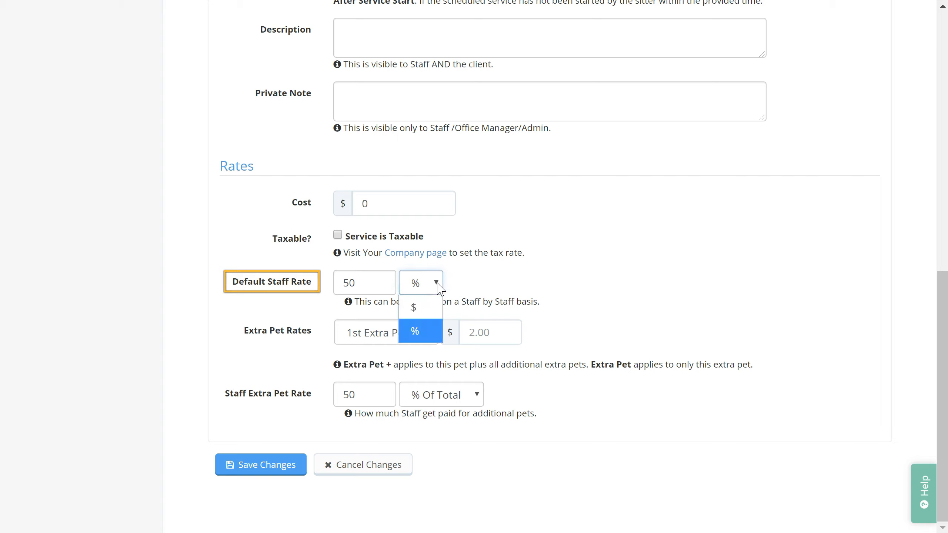
click(434, 313)
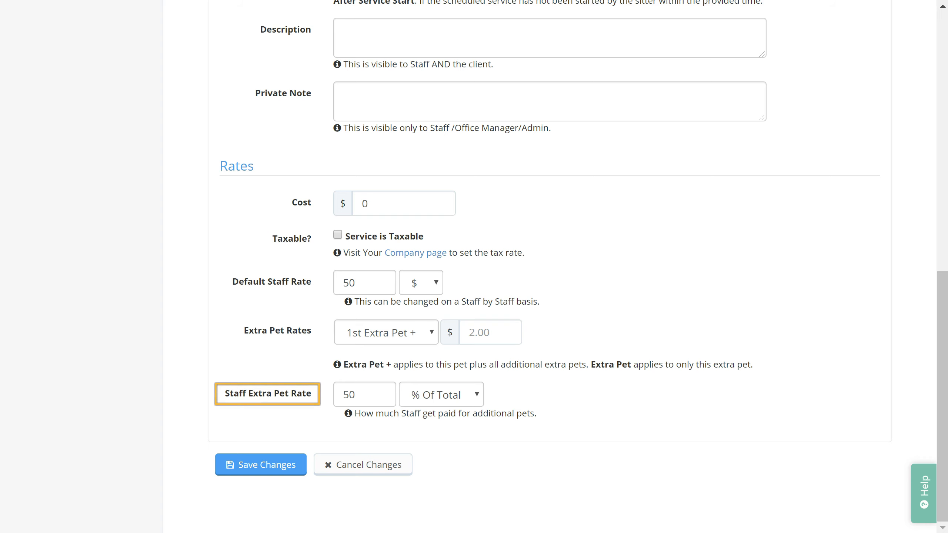
scroll(550, 267, up, 4)
scroll(550, 267, up, 5)
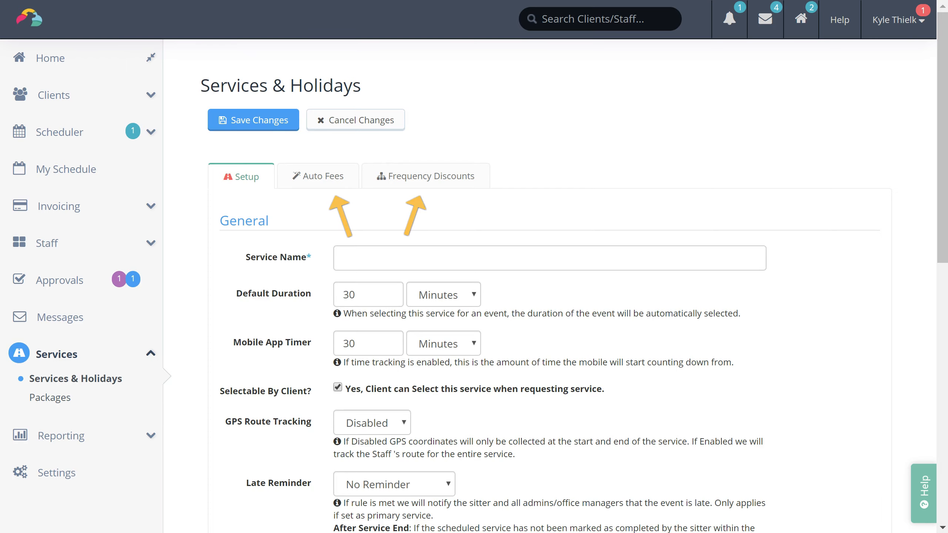
Step: On Auto Fees, enable 'Yes, I Charge Extra After Hours' and 'Yes, I Charge Extra On Weekends'
click(306, 183)
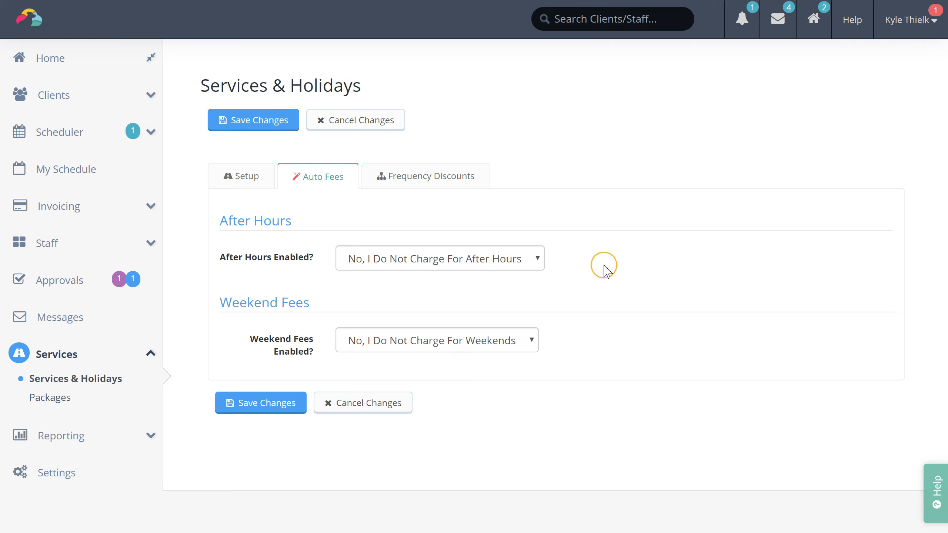
click(444, 266)
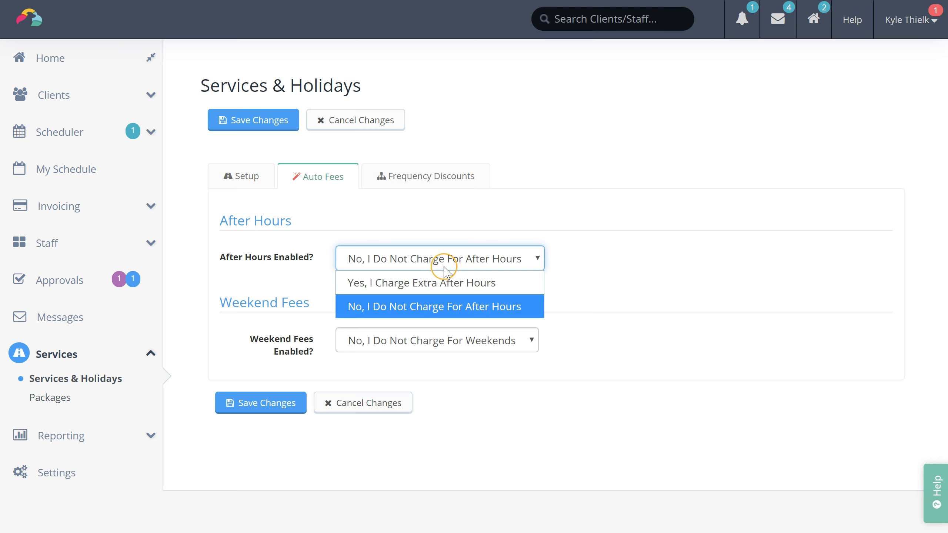
click(434, 283)
scroll(683, 452, down, 3)
scroll(679, 448, down, 1)
click(482, 400)
click(496, 427)
scroll(734, 377, down, 2)
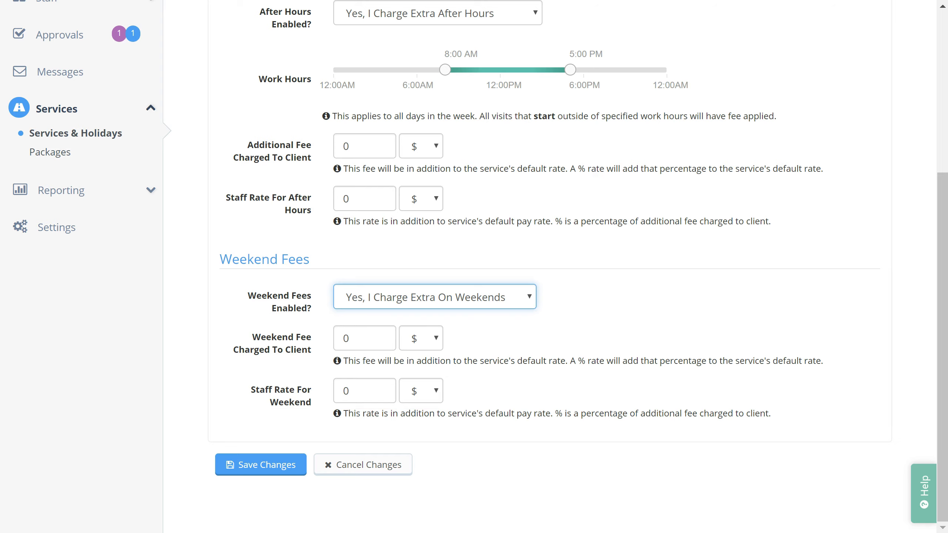
scroll(522, 262, up, 6)
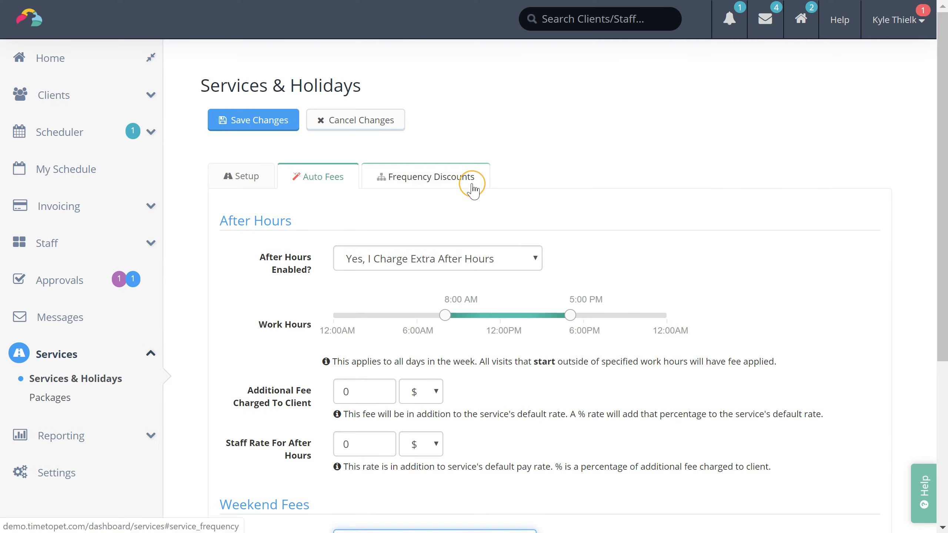
Step: Switch to the new service's Frequency Discounts tab
click(473, 190)
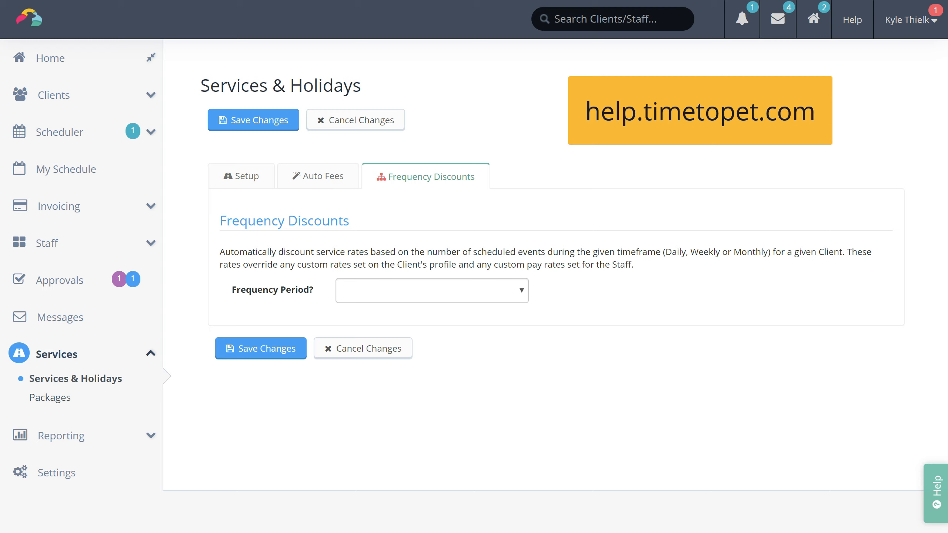
Step: Browse and close the Help articles panel, then expand Staff in the sidebar
click(933, 493)
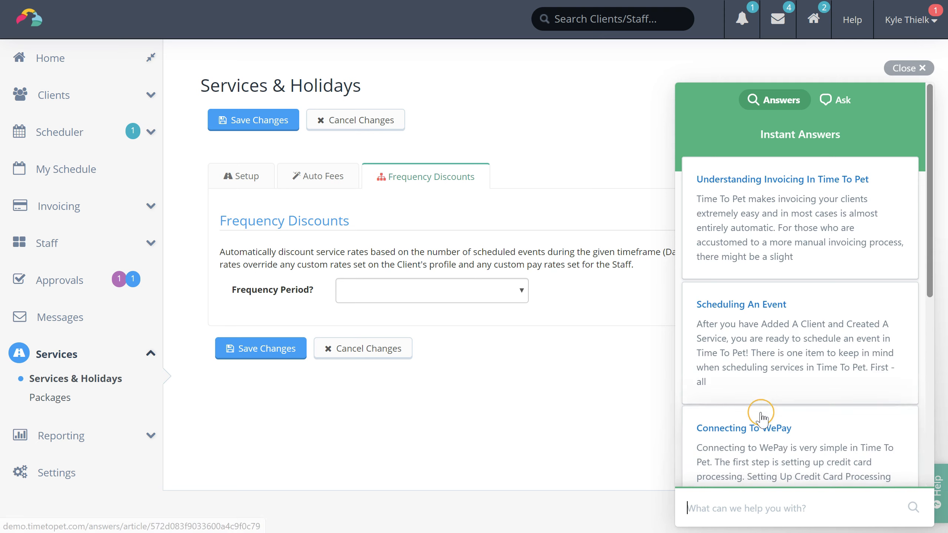
scroll(783, 388, down, 6)
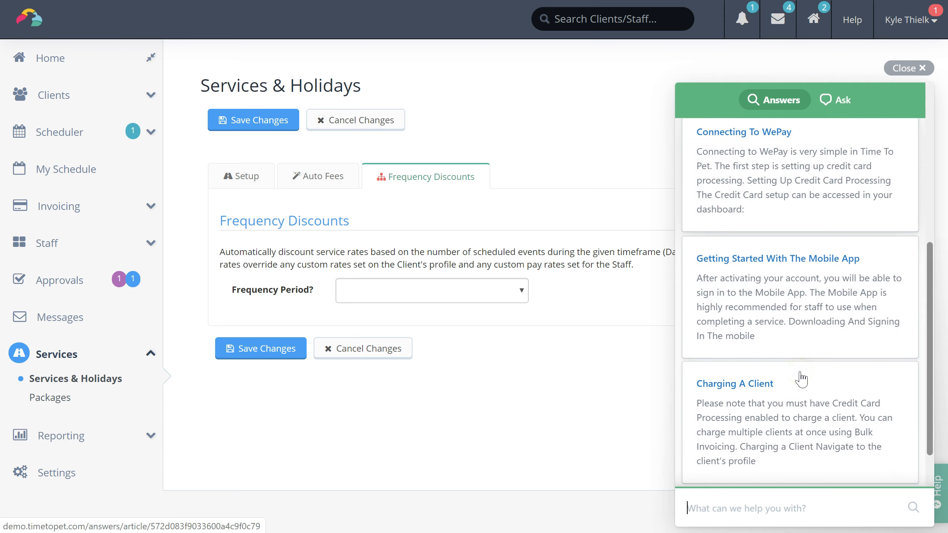
scroll(802, 379, up, 8)
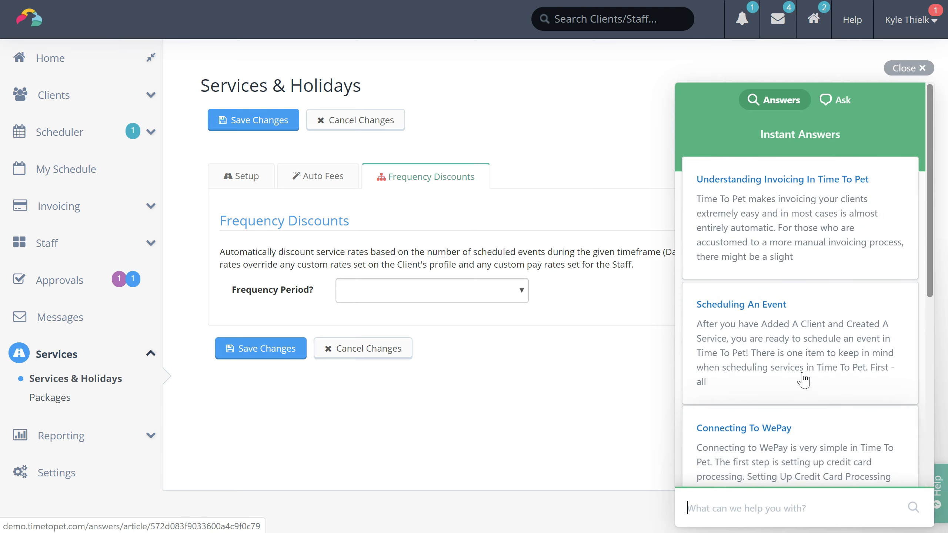
click(907, 67)
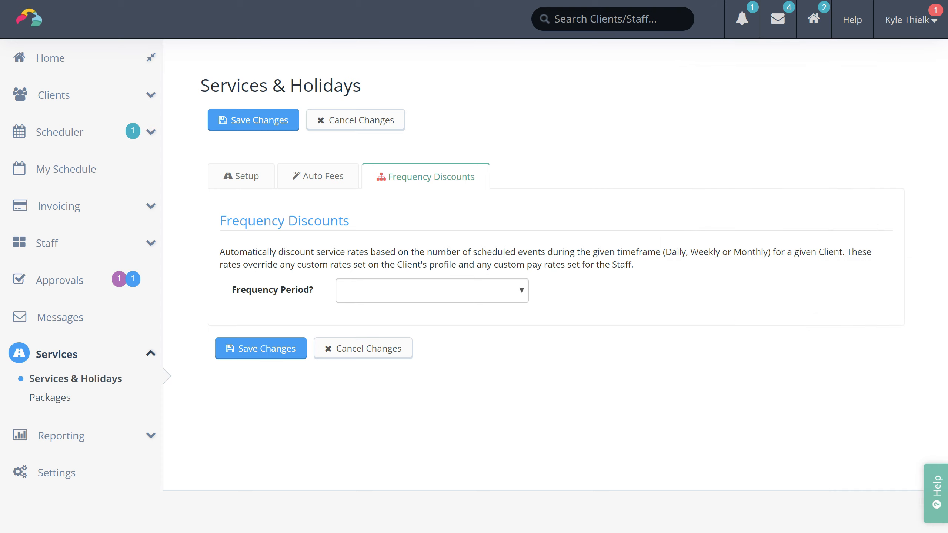
click(151, 243)
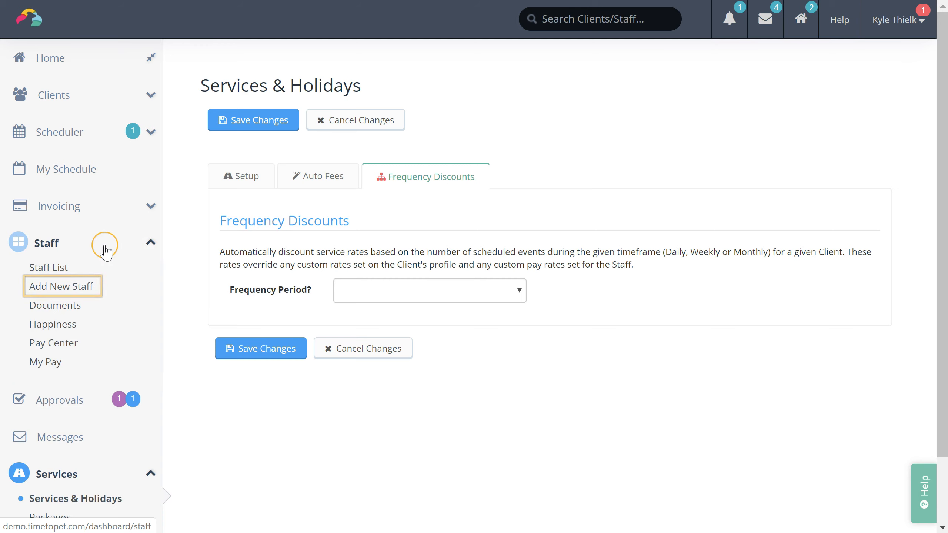
Step: Start a new staff member with the role set to Office Manager, replacing Administrator
click(77, 287)
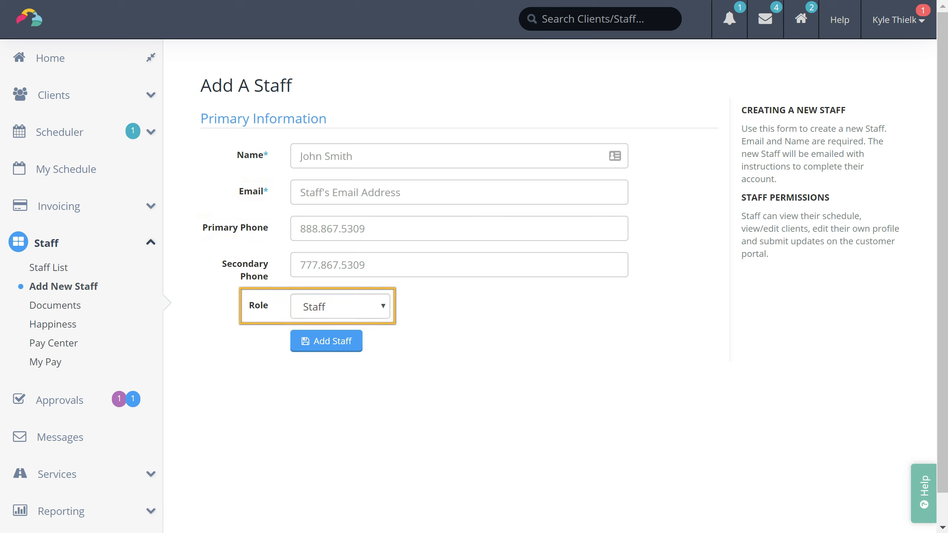
click(373, 305)
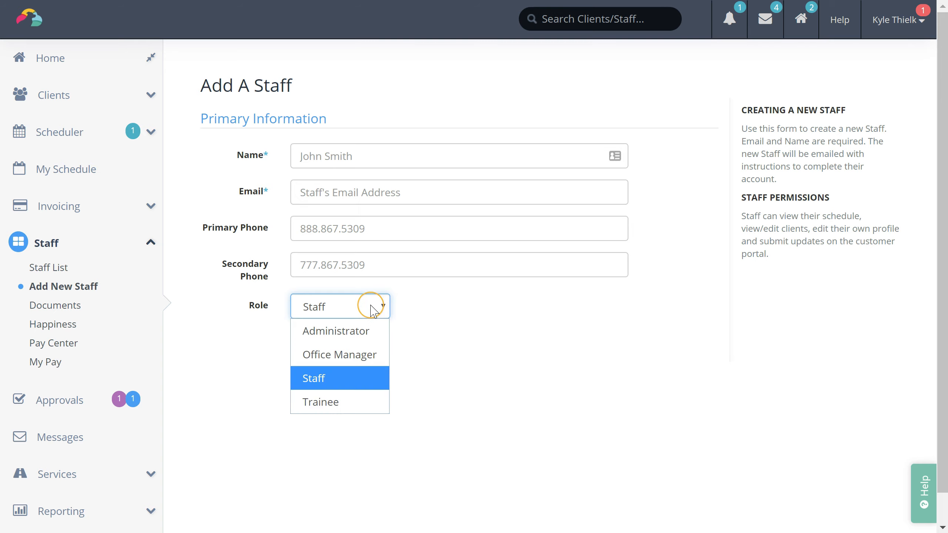
click(375, 331)
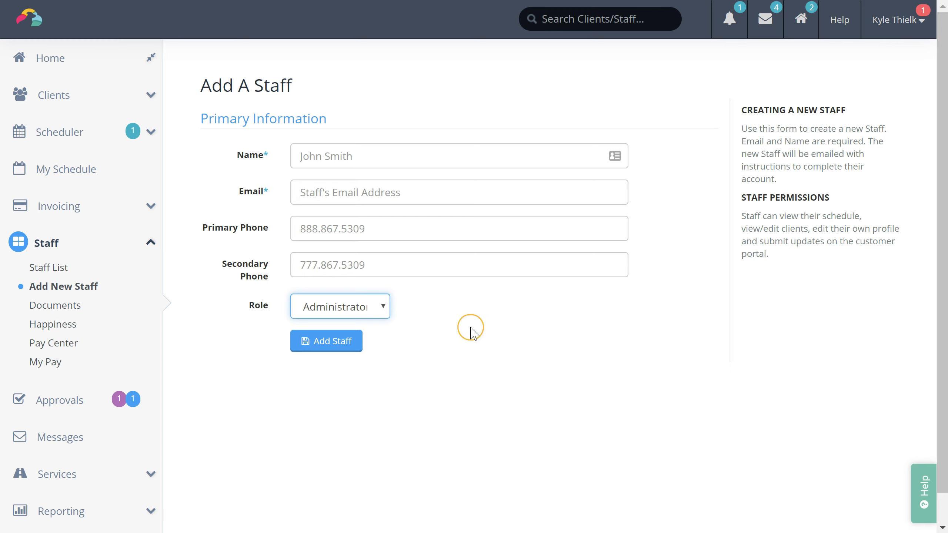
click(382, 306)
click(376, 355)
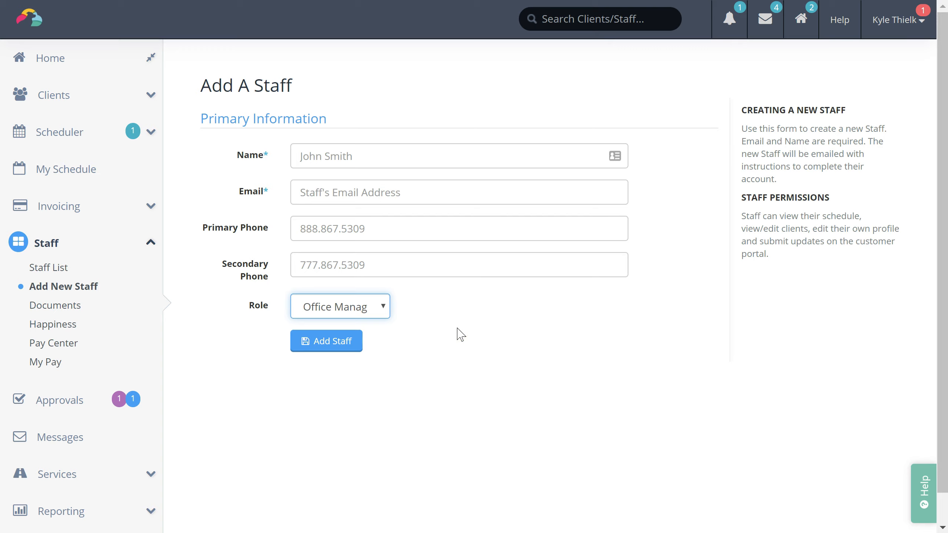
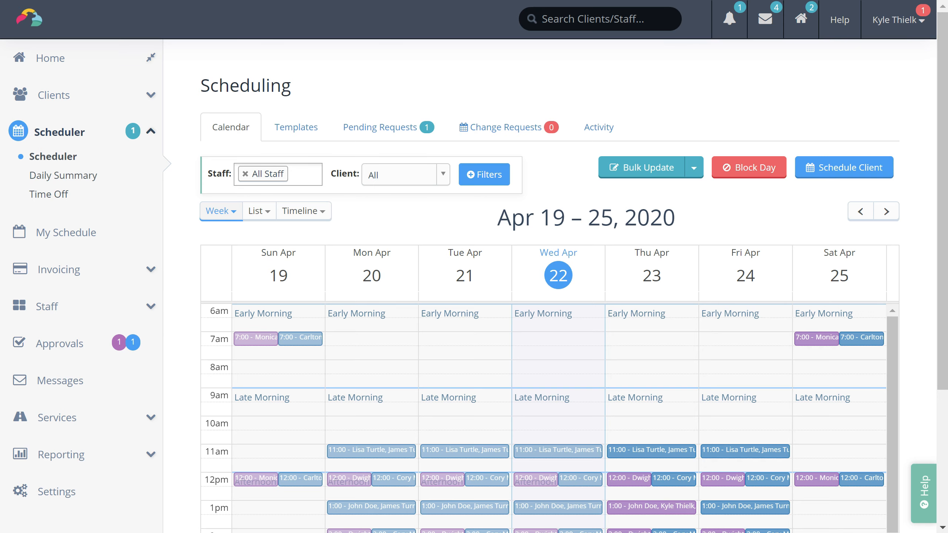
scroll(474, 267, down, 4)
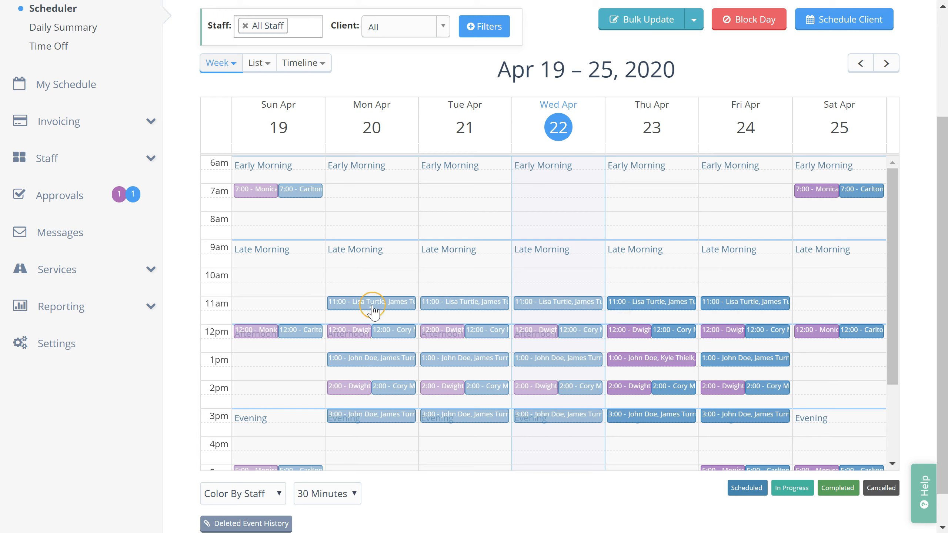
click(624, 333)
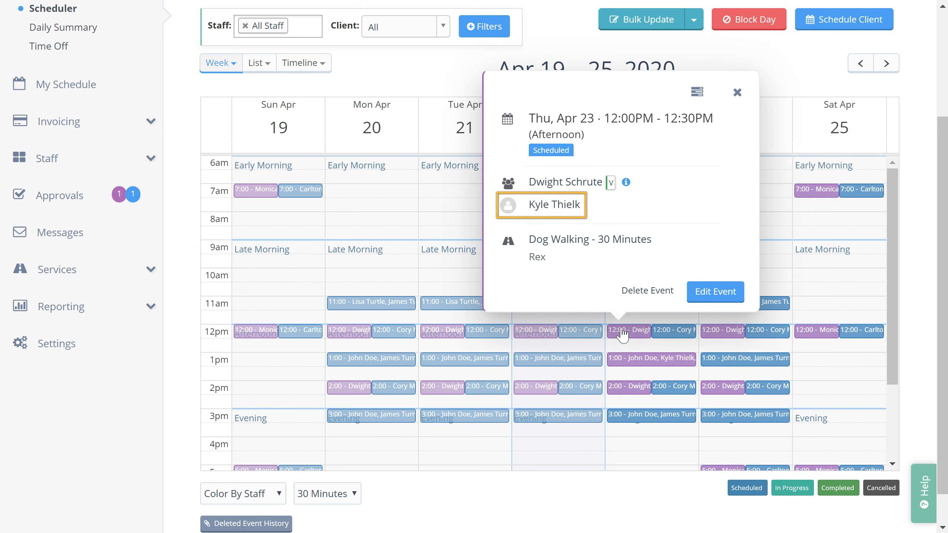
click(665, 333)
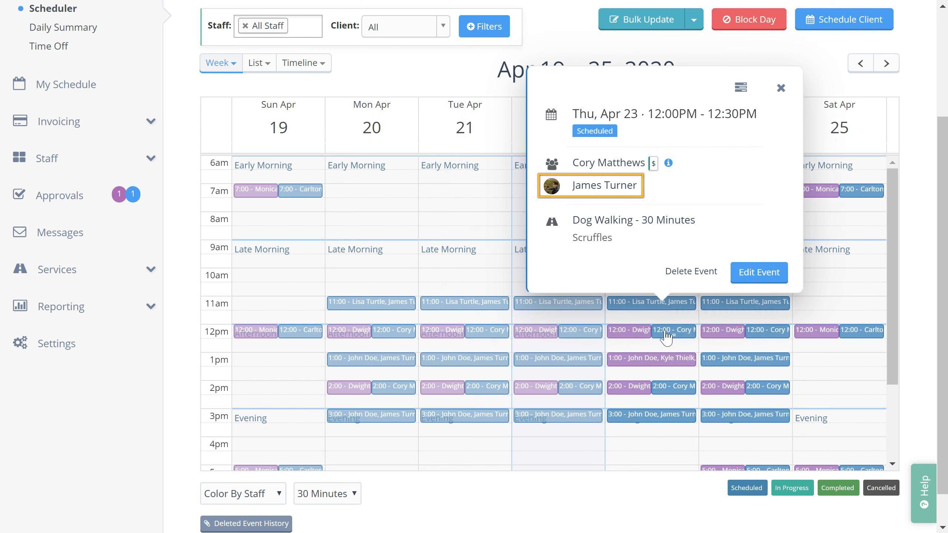
click(780, 89)
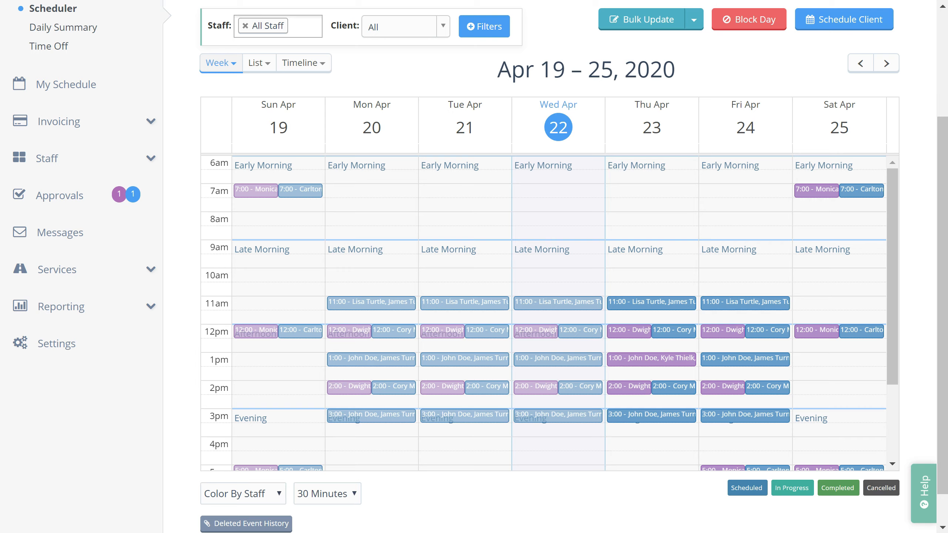
scroll(549, 261, down, 1)
click(269, 463)
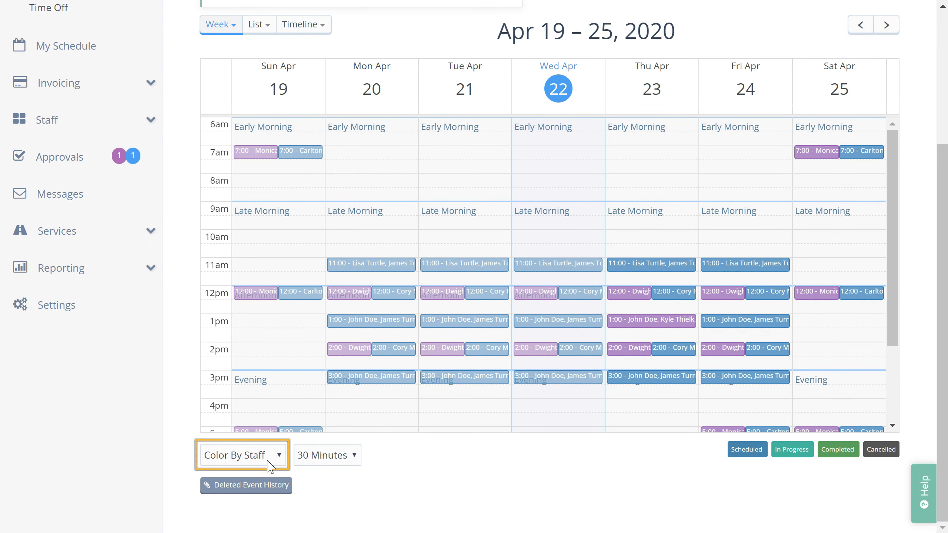
click(270, 463)
click(272, 504)
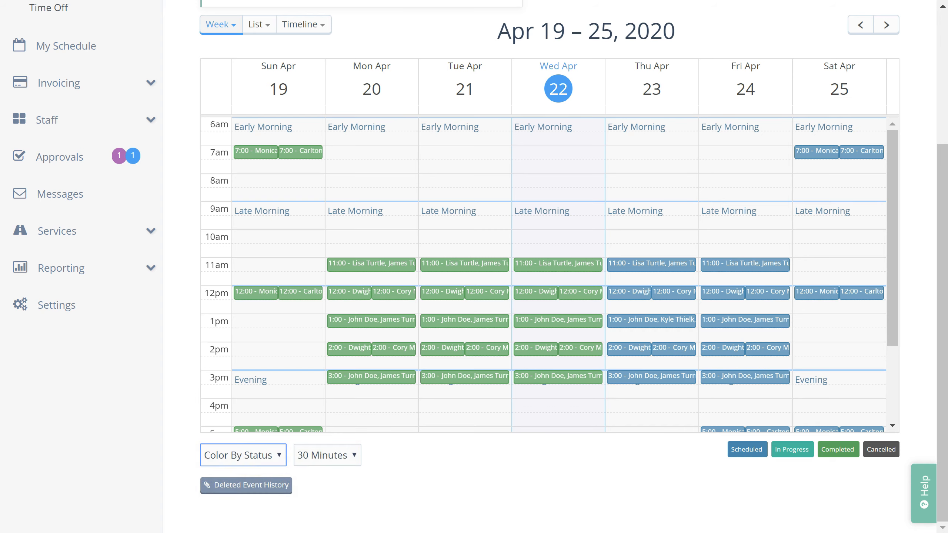
click(278, 455)
click(263, 480)
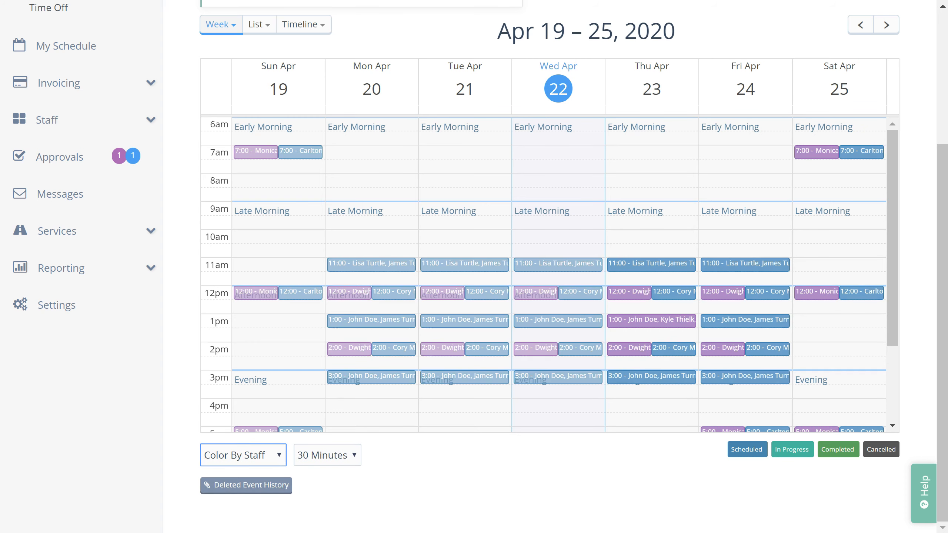
scroll(504, 487, up, 2)
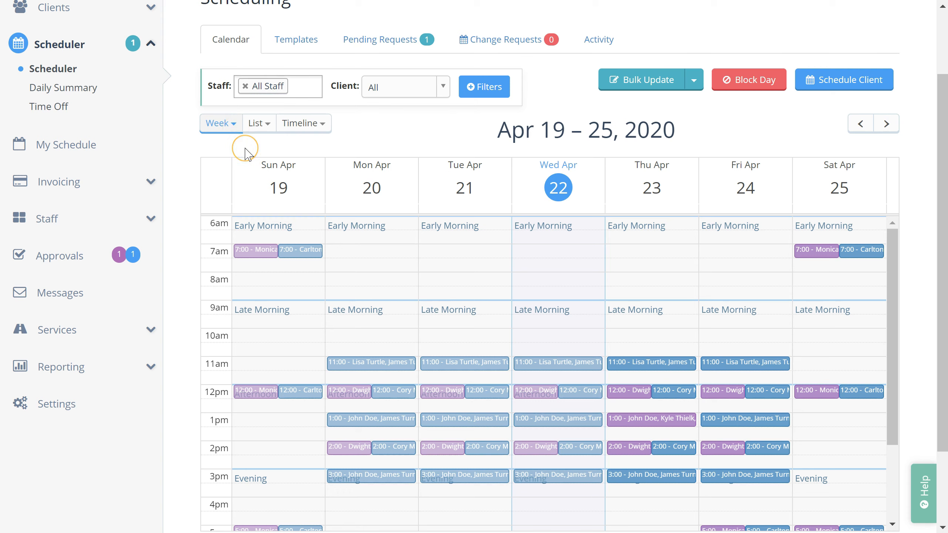
click(232, 124)
click(245, 148)
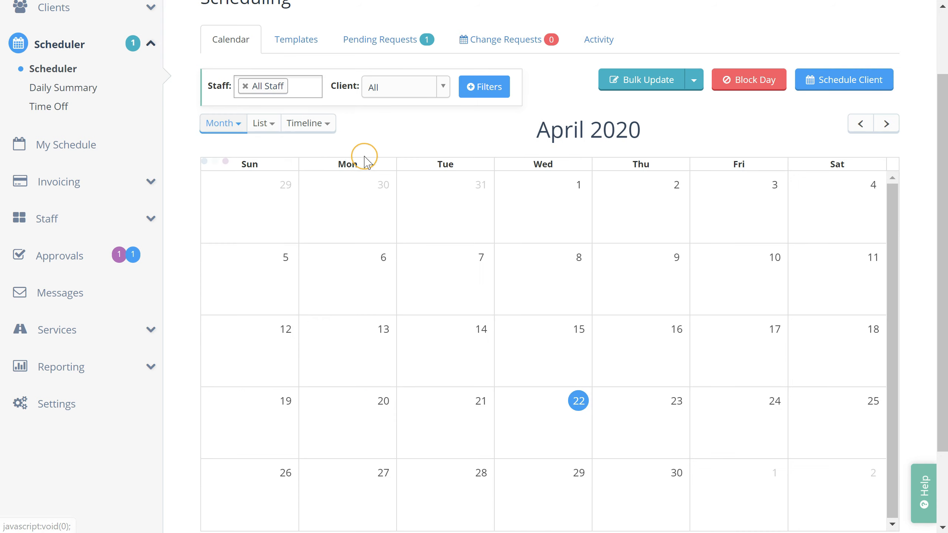
click(217, 123)
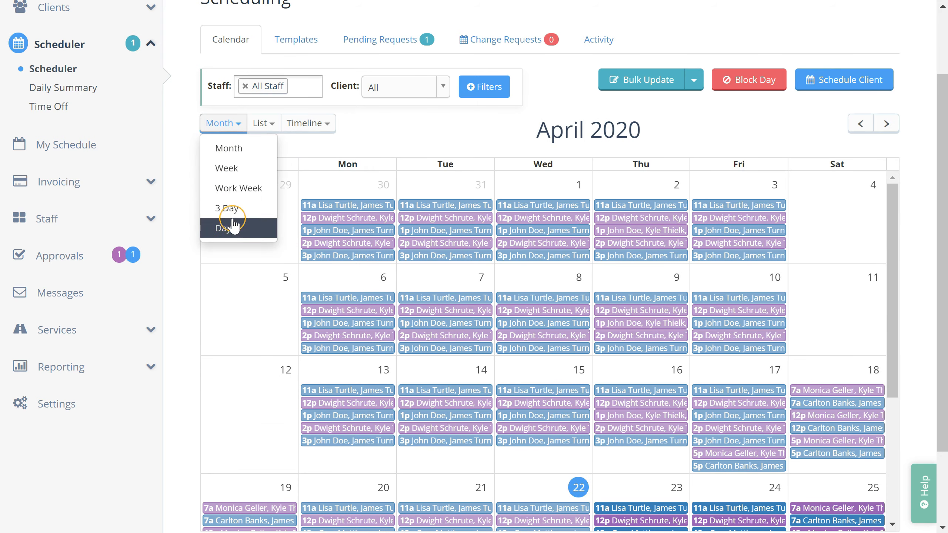
click(238, 232)
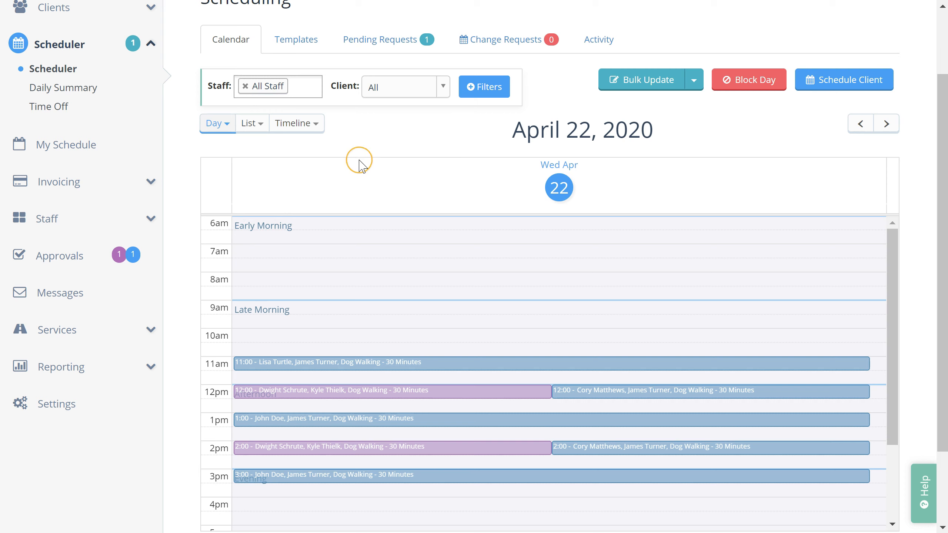
click(261, 129)
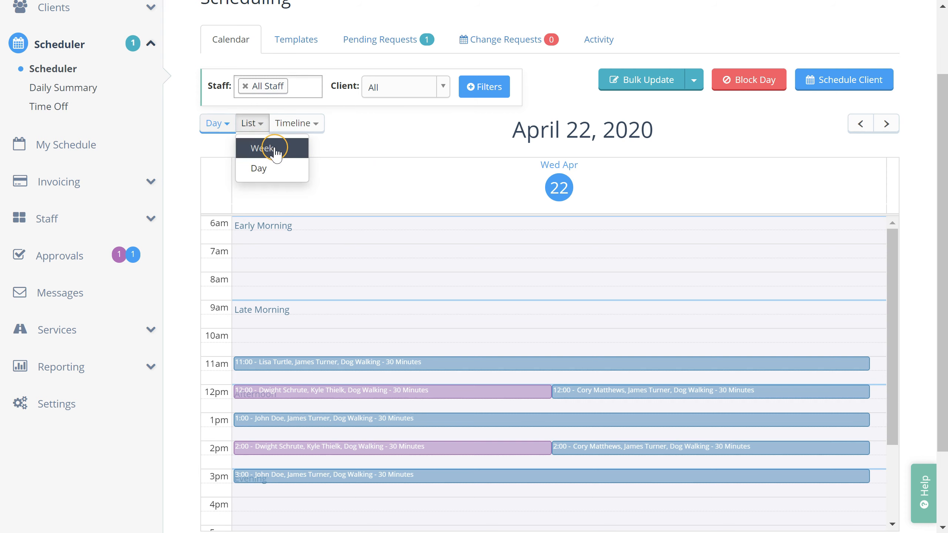
click(266, 148)
click(274, 124)
click(283, 171)
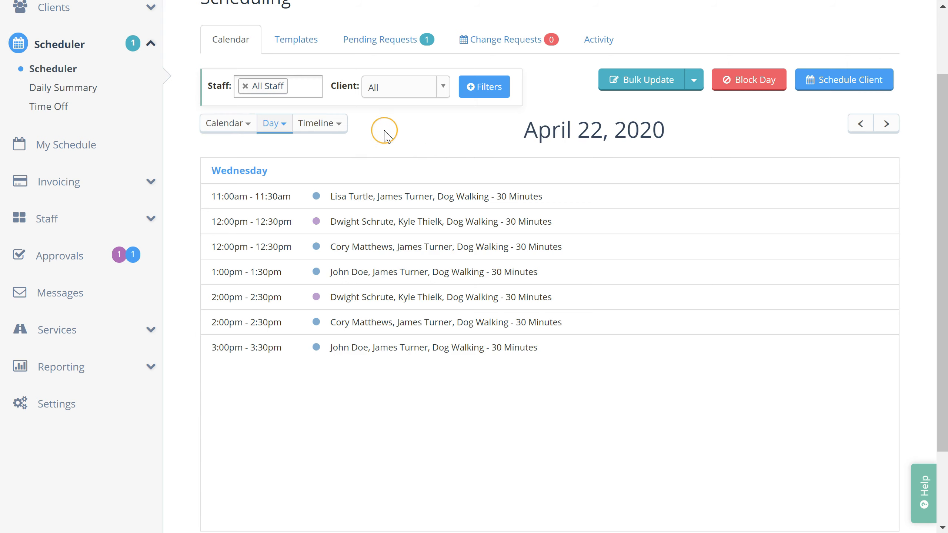
click(336, 126)
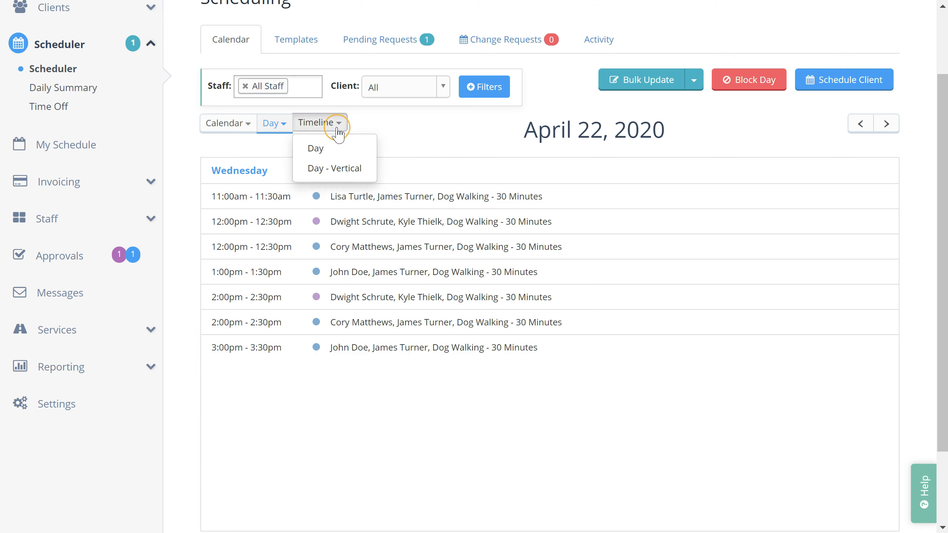
click(336, 149)
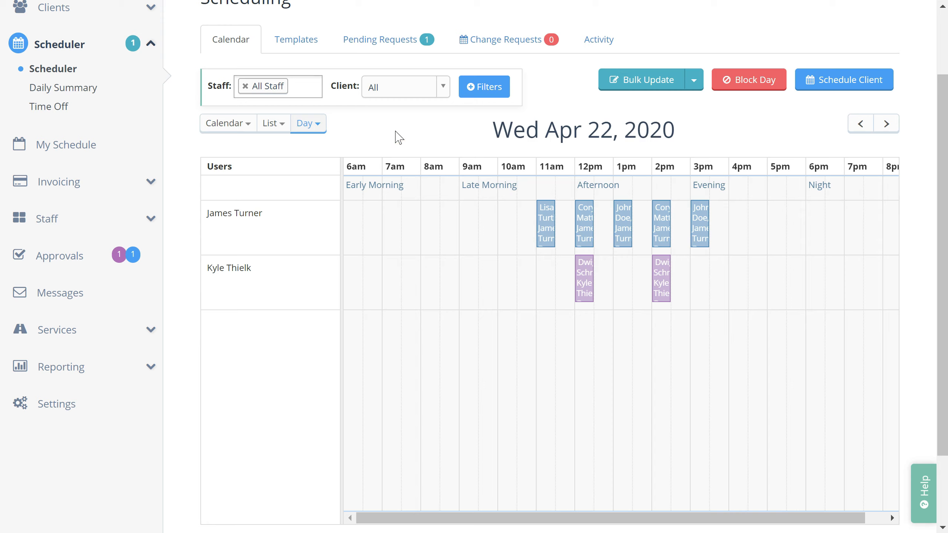
click(317, 123)
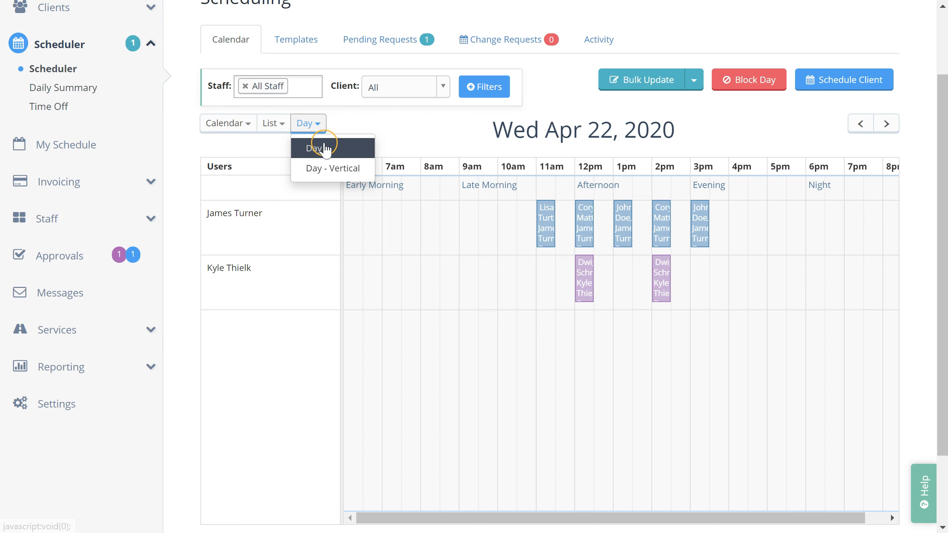
click(336, 169)
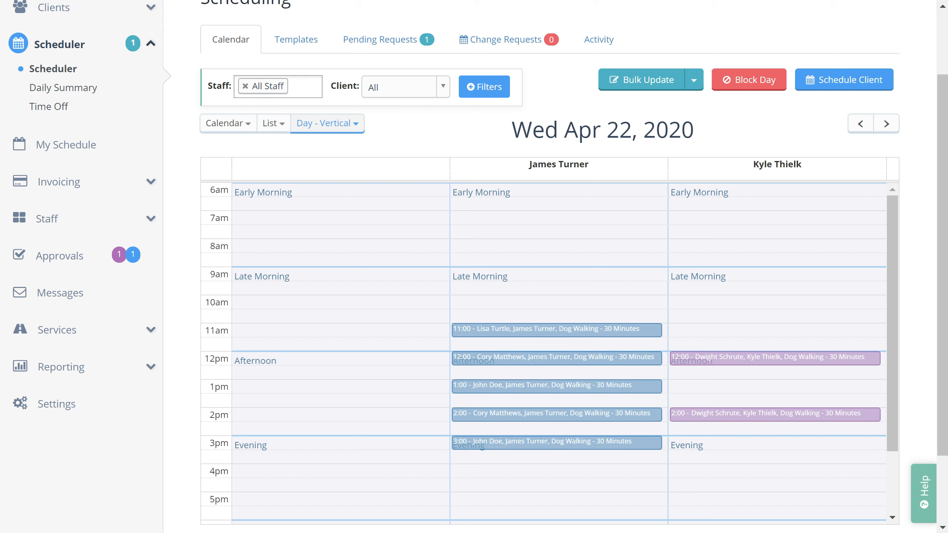
click(229, 123)
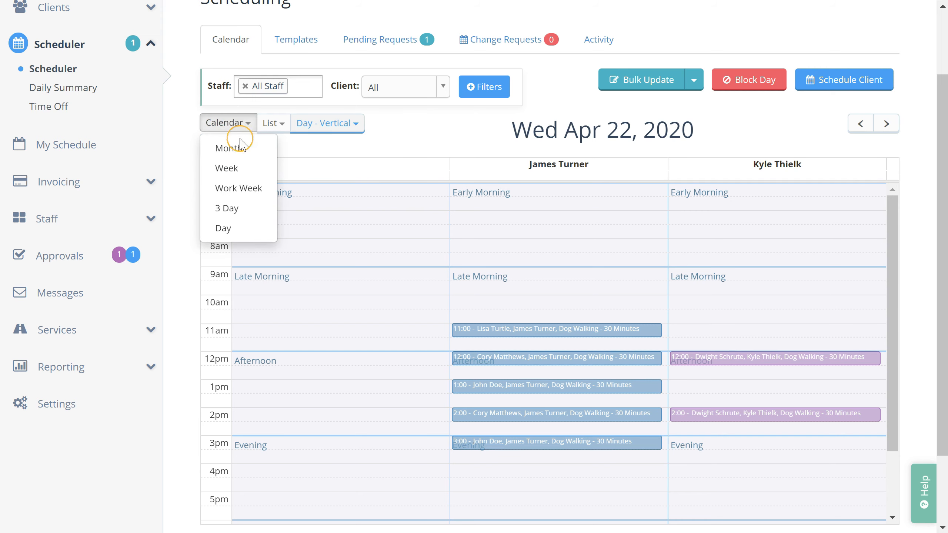
click(247, 166)
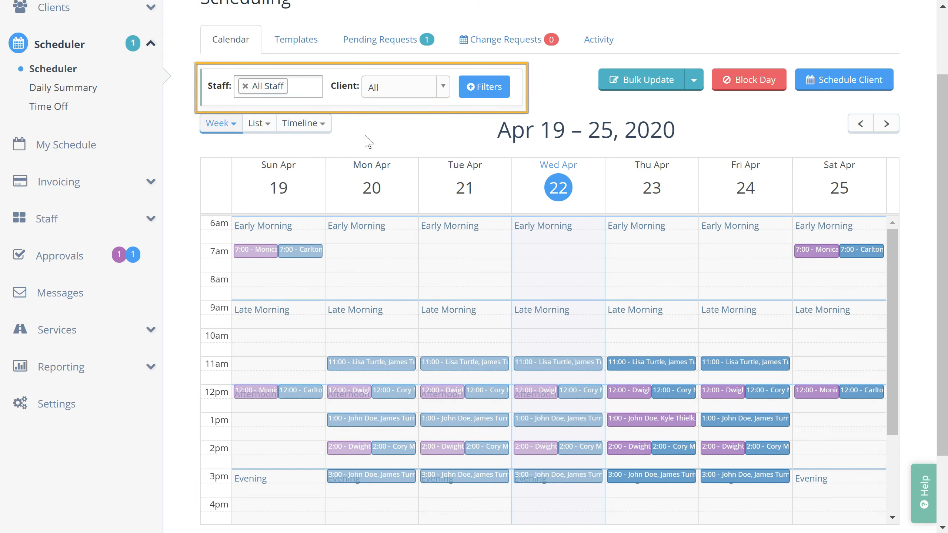
Step: Filter the calendar to a single staff member's appointments, then remove that staff filter
click(298, 85)
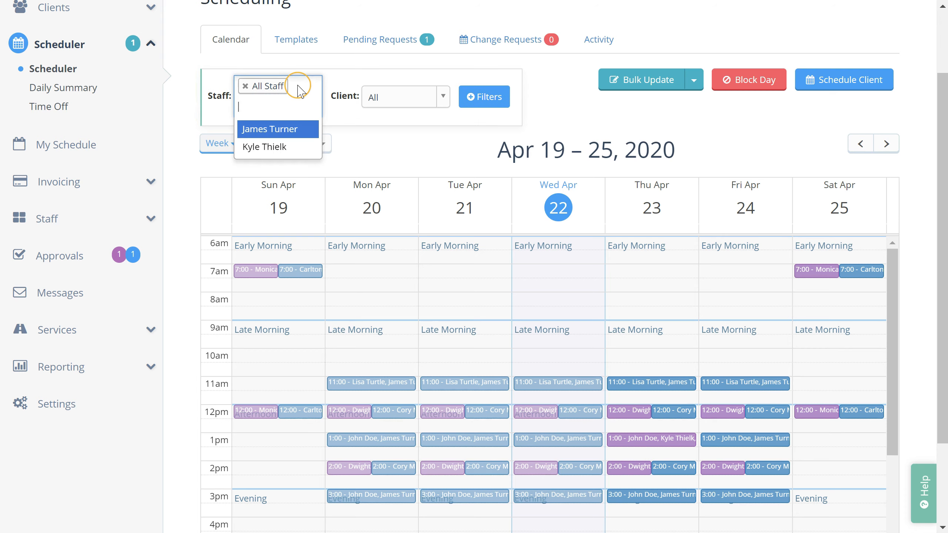
click(276, 129)
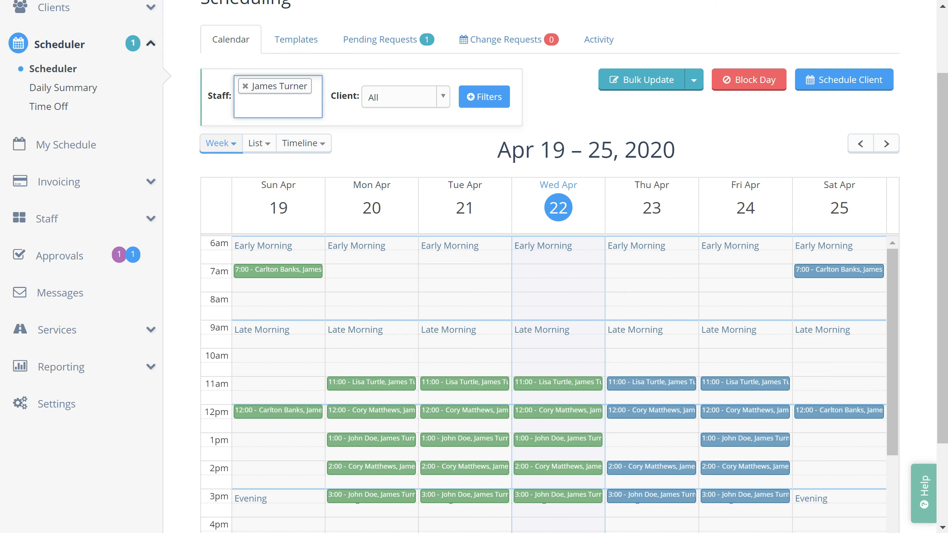
click(245, 86)
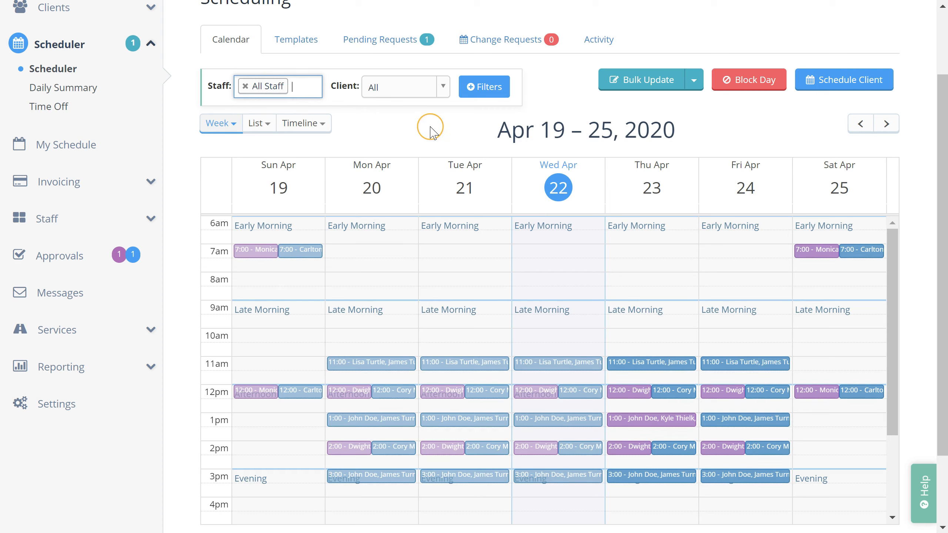
Step: Filter the calendar to one client's appointments by search, then reset to all clients
click(404, 97)
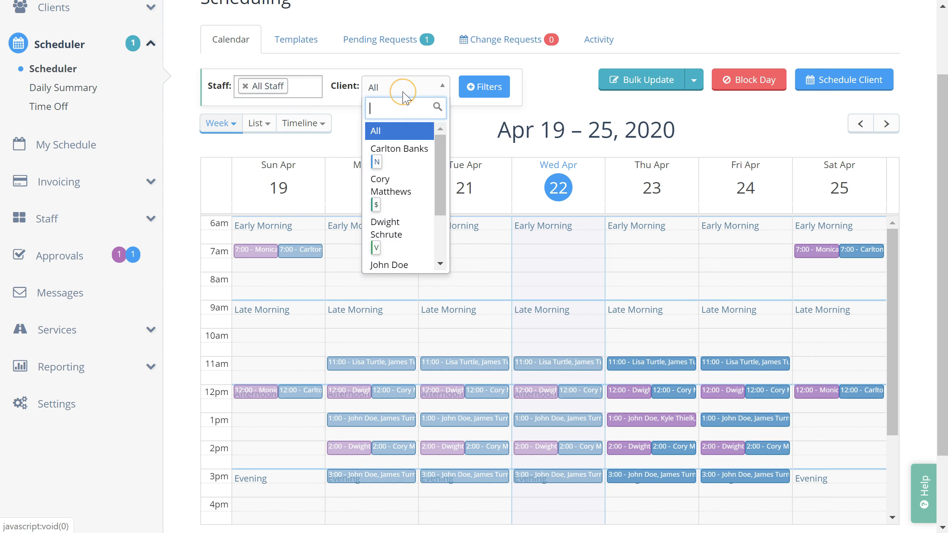
text(john)
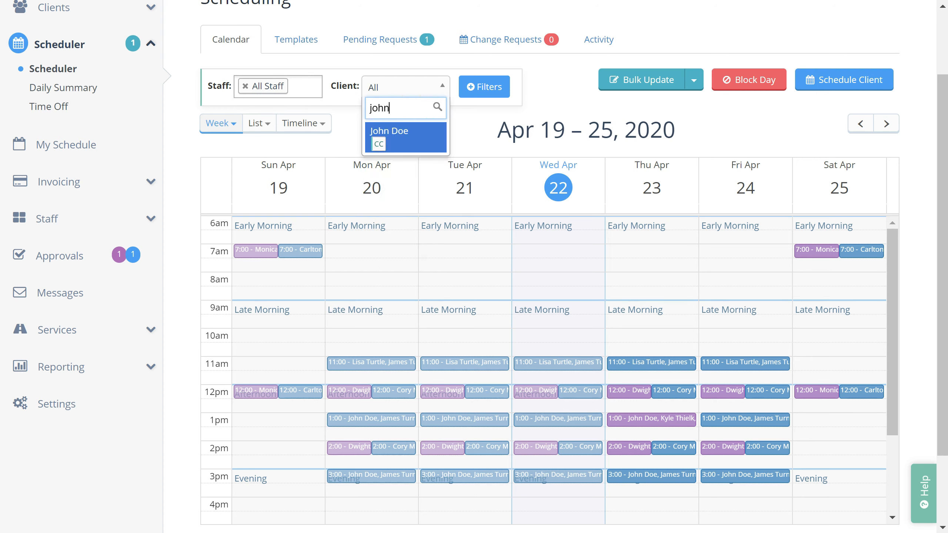
key(Return)
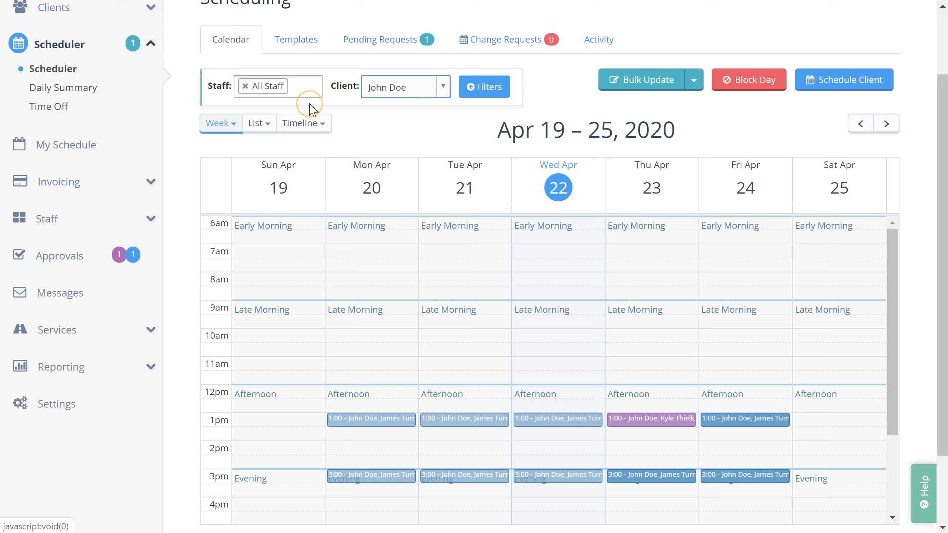
click(396, 87)
click(408, 130)
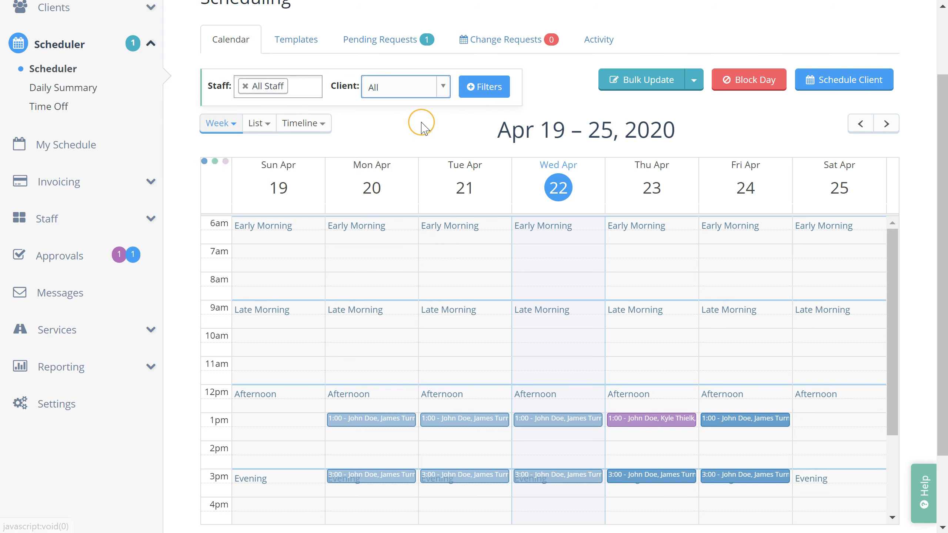
Step: Glance at the additional filter options, then drag Saturday's 7:00 visit to the 8 AM slot
click(481, 96)
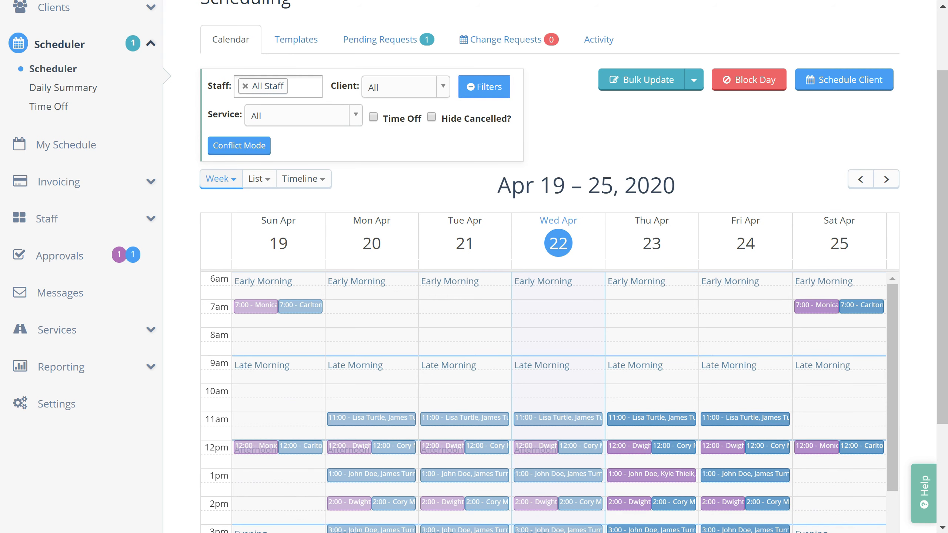
click(487, 86)
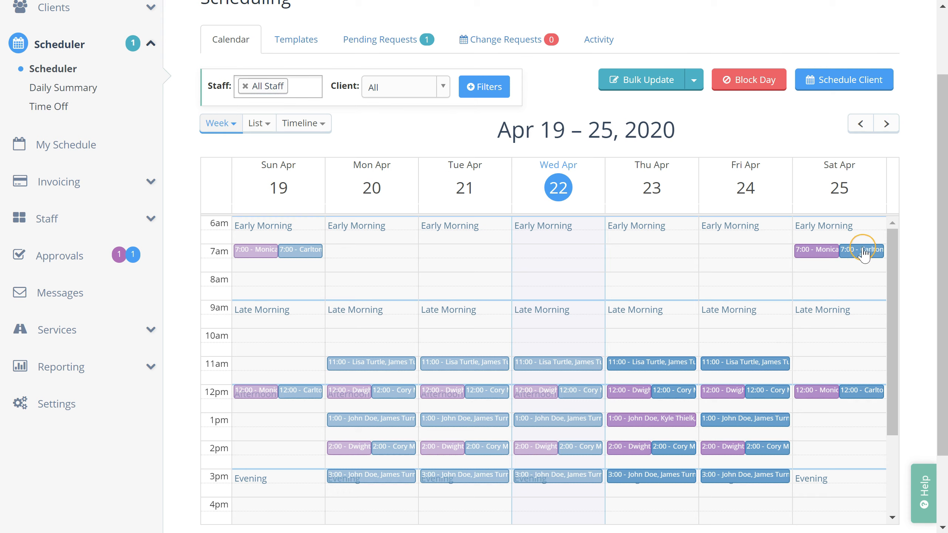
drag(865, 261, 860, 281)
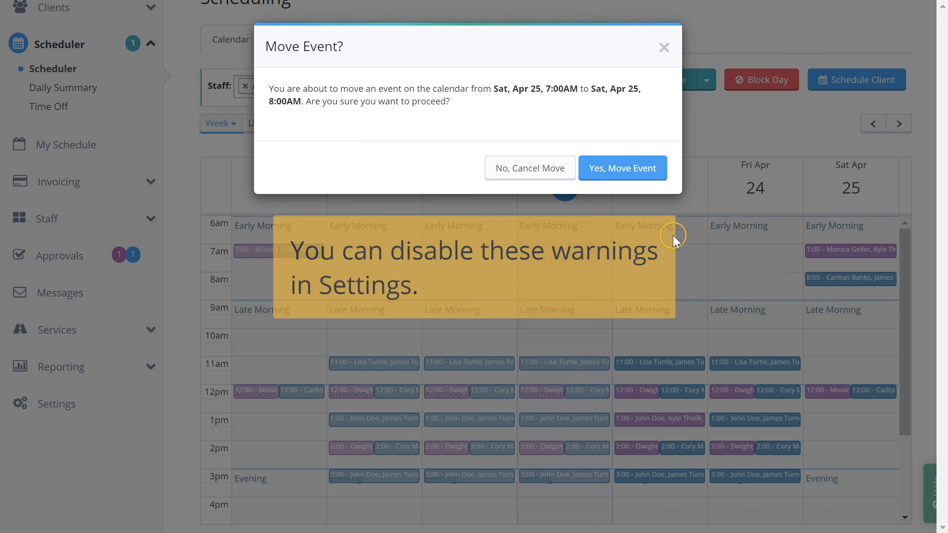
Step: Confirm moving Saturday's visit to 8:00 AM and switch to the single-day staff timeline
click(633, 173)
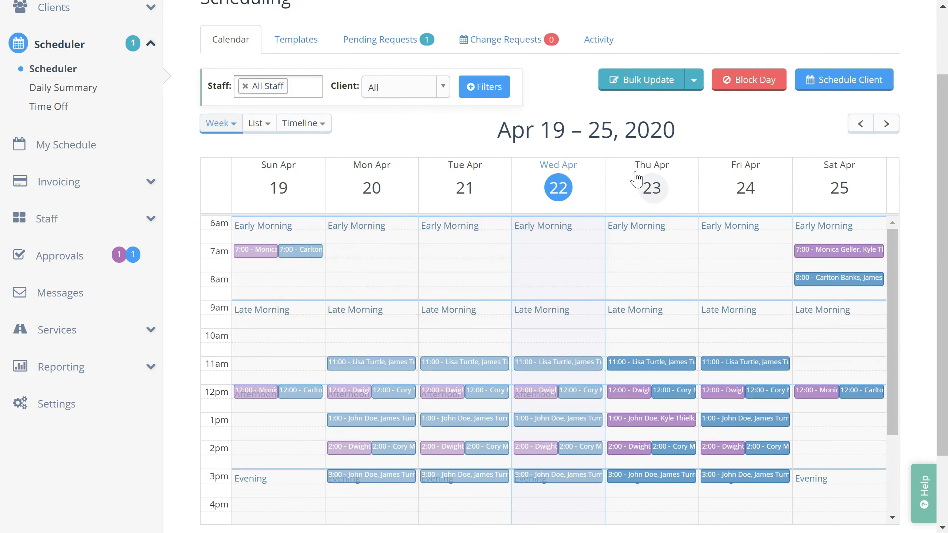
click(299, 132)
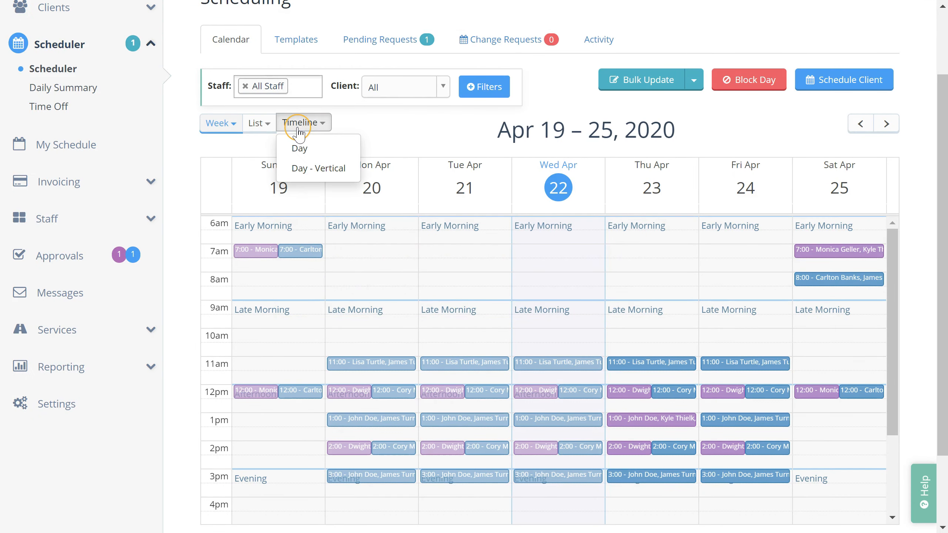
click(298, 146)
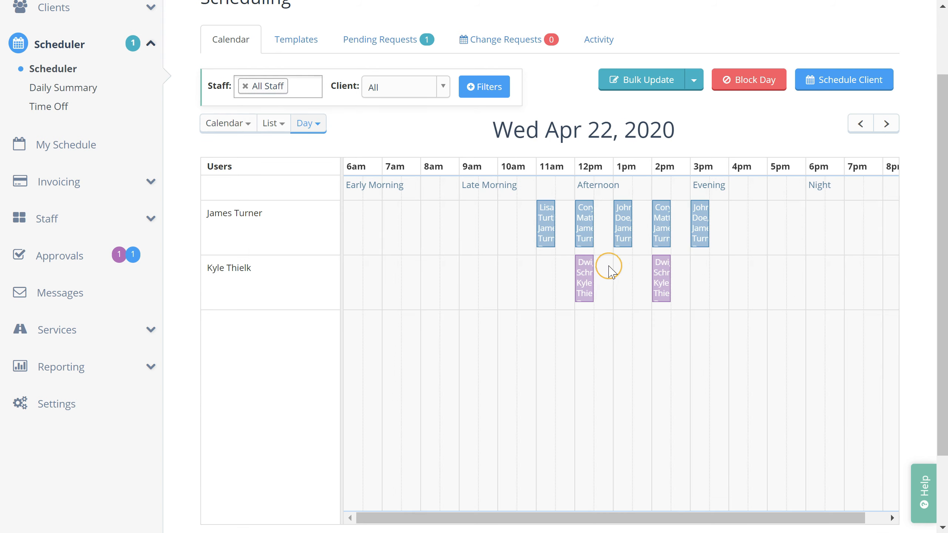
Step: Reassign the 11:00 visit to the second staff member, then return to the week calendar
drag(547, 230, 555, 279)
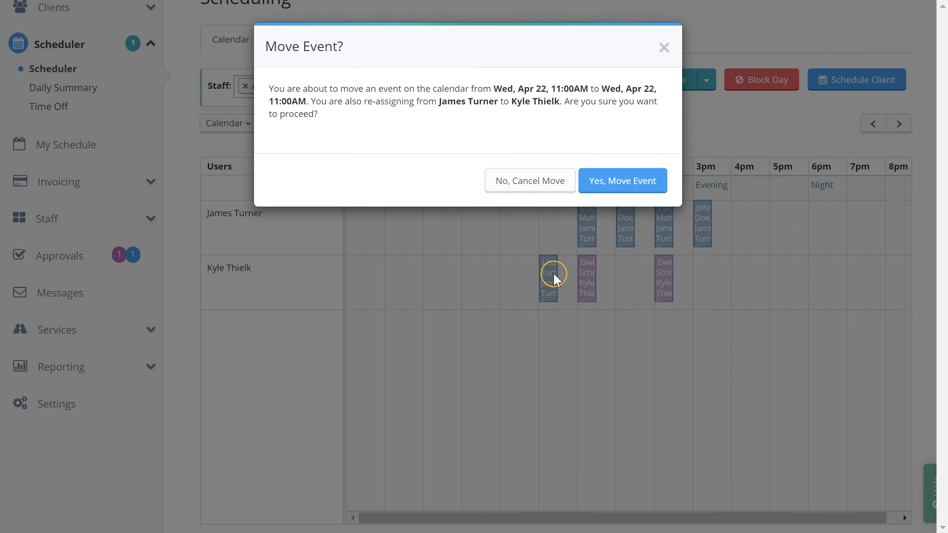
click(629, 186)
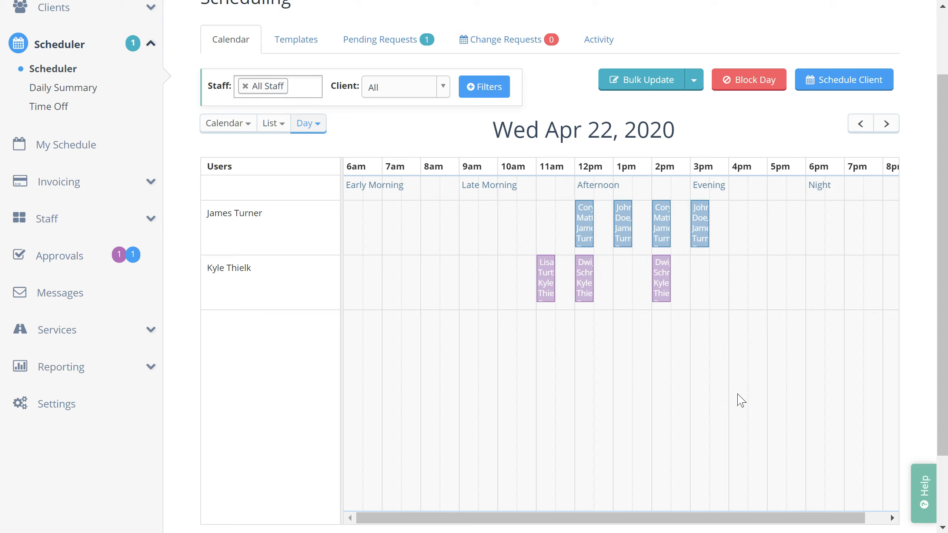
click(239, 124)
click(238, 177)
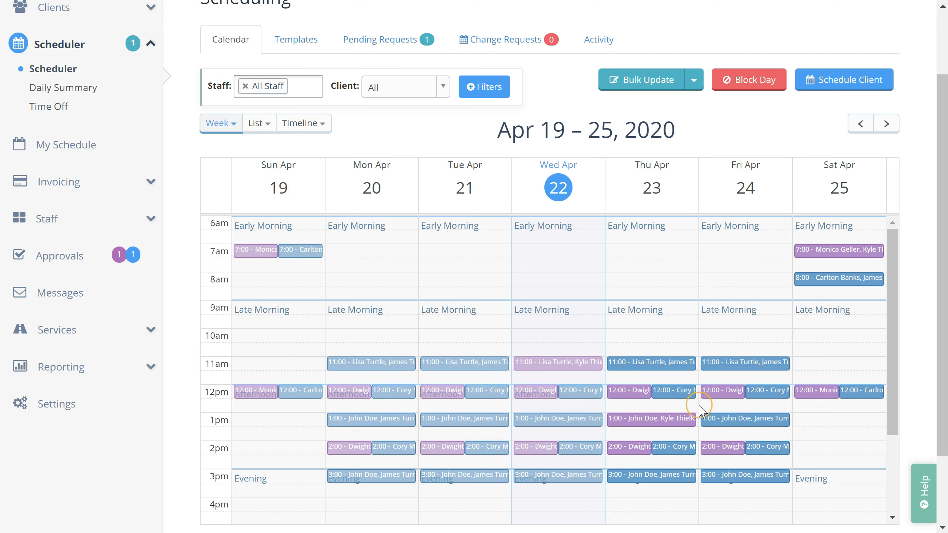
Step: Open Thursday's 1:00 visit for editing, then cancel without saving any changes
click(672, 421)
click(676, 415)
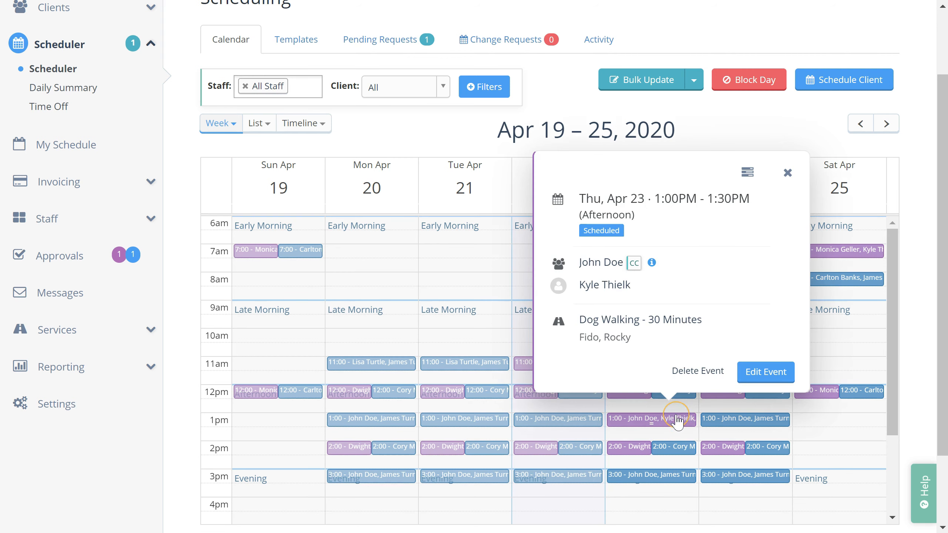
click(765, 372)
click(838, 313)
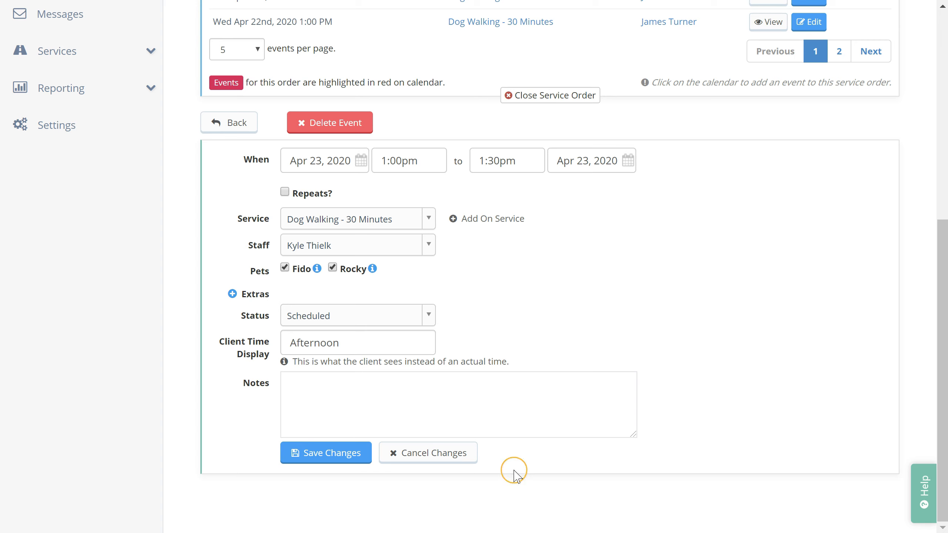
click(462, 453)
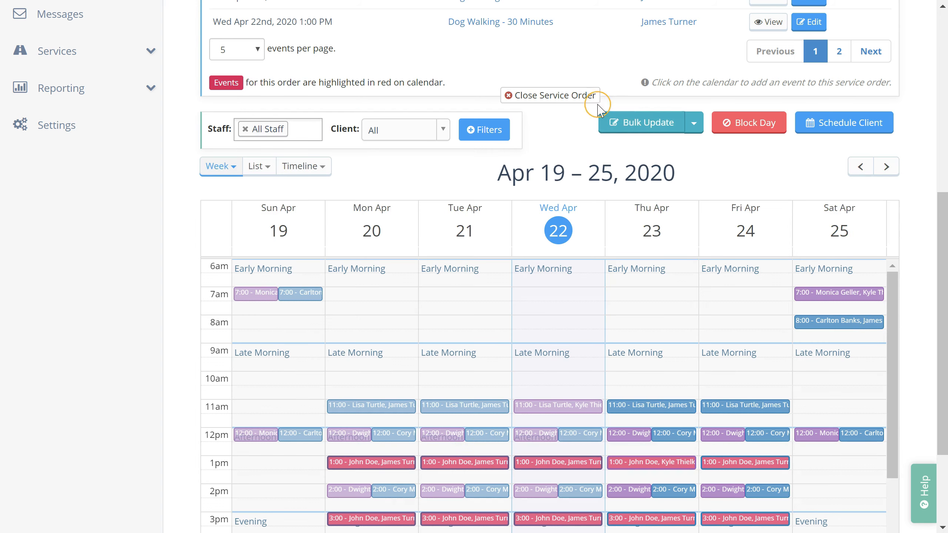
Step: Scroll back to the top of the week calendar and enter Bulk Update mode
scroll(554, 187, up, 3)
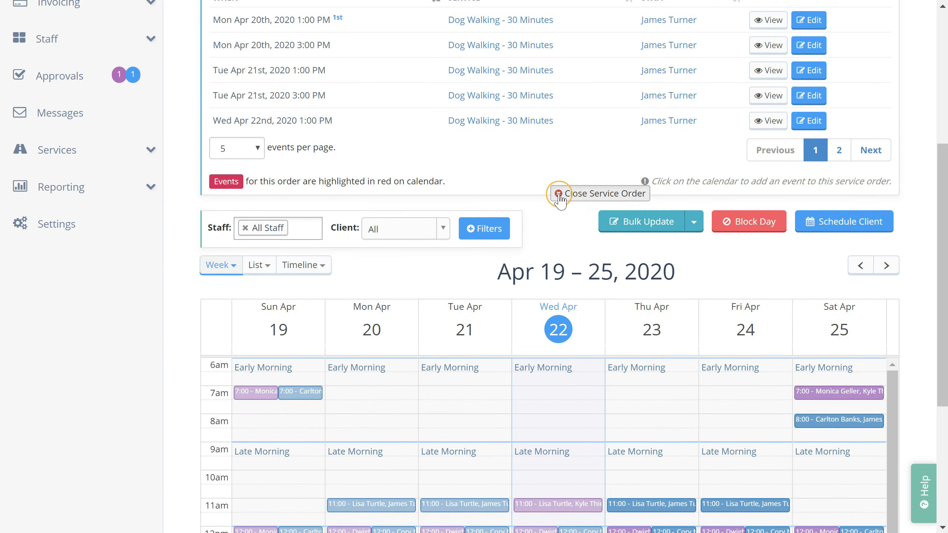
scroll(554, 204, down, 5)
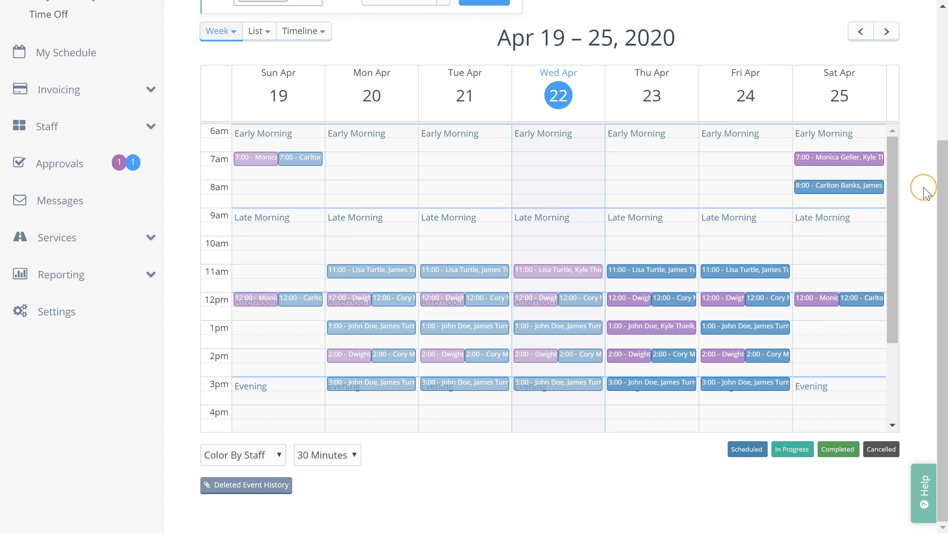
scroll(923, 189, up, 3)
scroll(921, 247, up, 1)
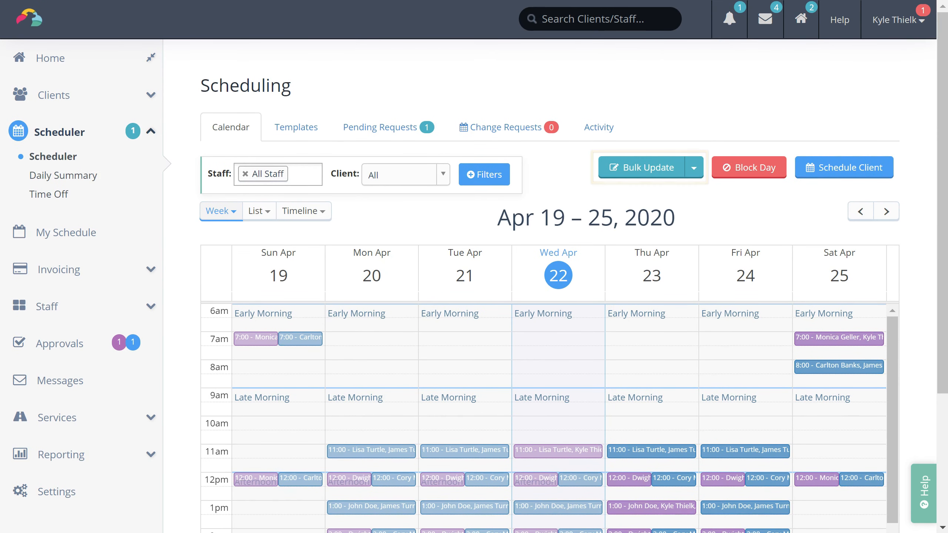
click(643, 168)
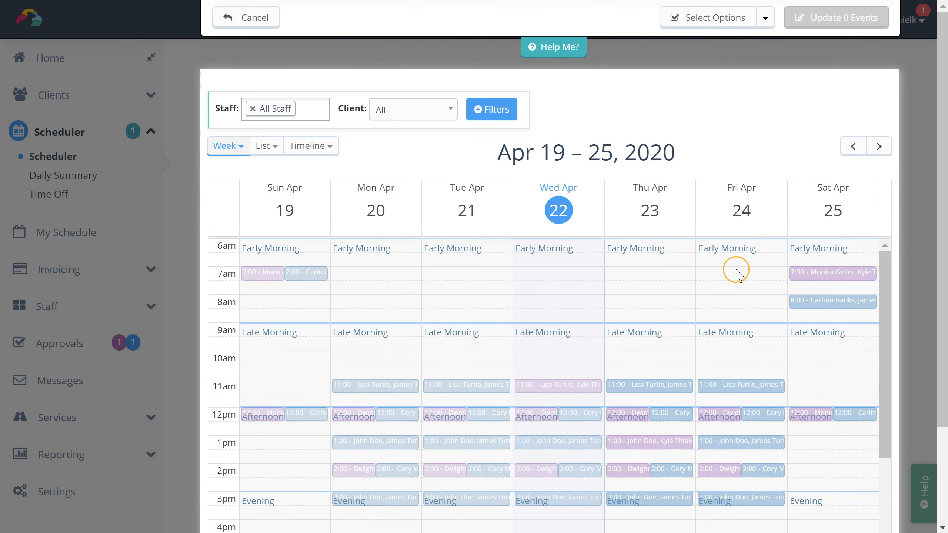
Step: Select Friday's 11:00, 1:00 and 3:00 visits and reassign all three to the purple staff member
click(766, 383)
click(764, 441)
click(774, 499)
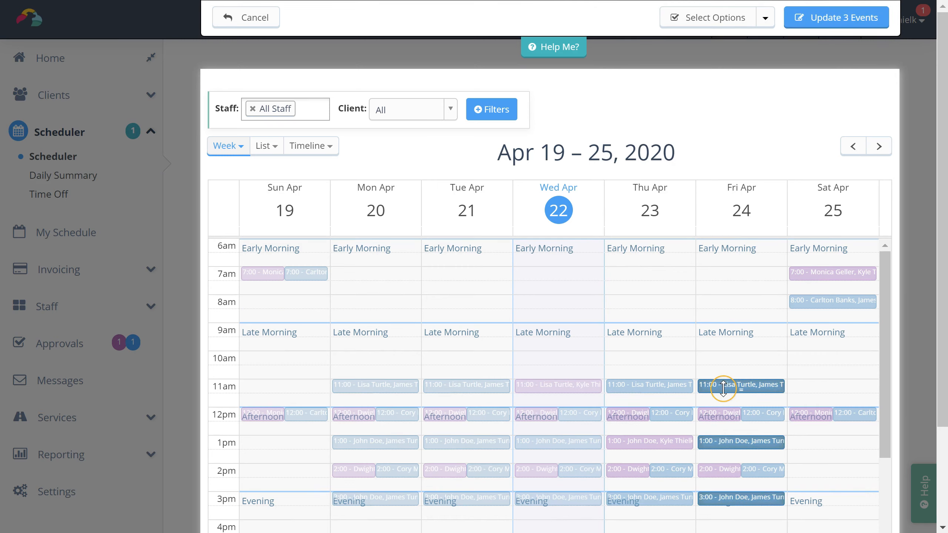
click(832, 24)
click(384, 145)
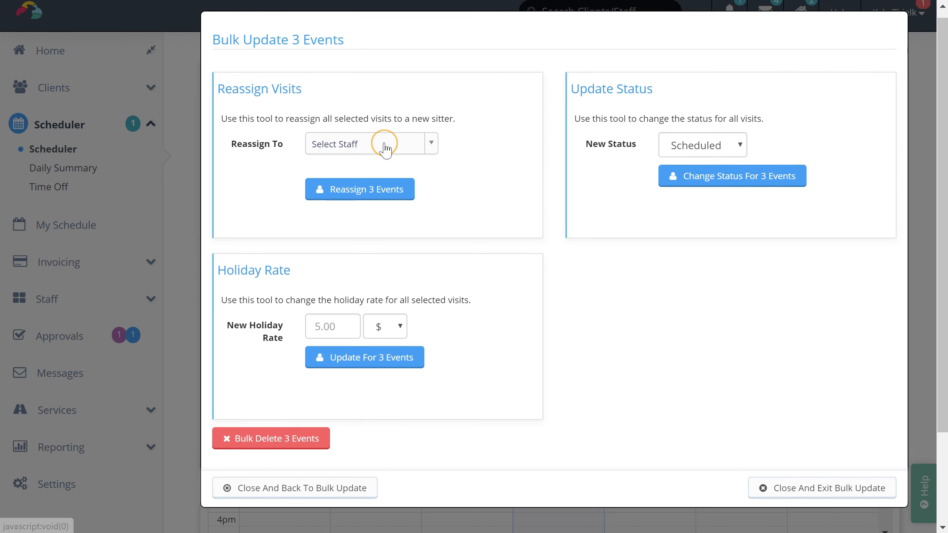
click(369, 223)
click(358, 191)
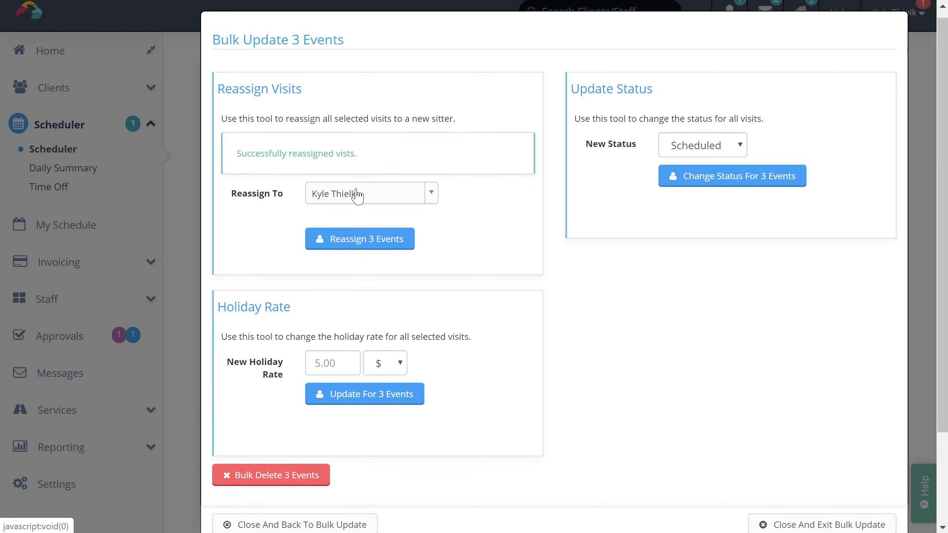
Step: Exit bulk update and return to the Apr 19–25 week calendar
scroll(724, 302, down, 3)
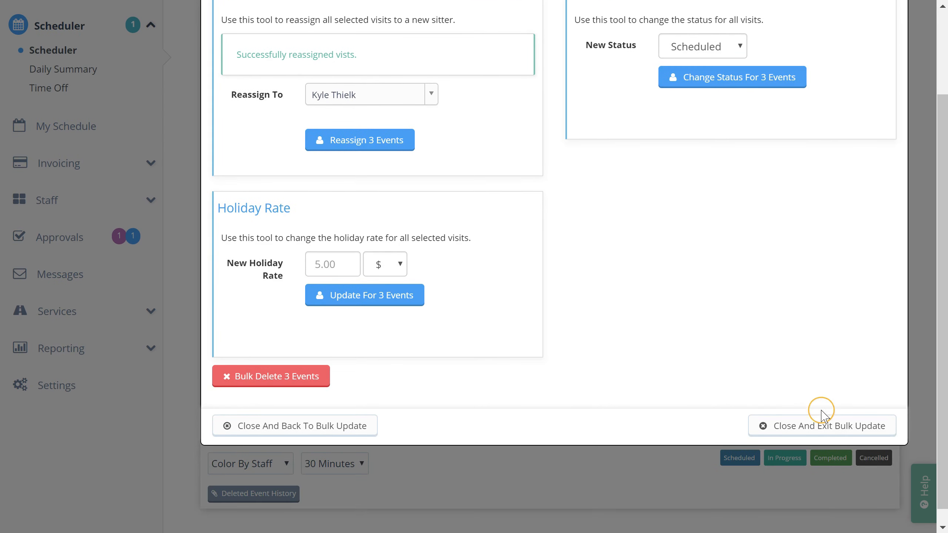
click(823, 421)
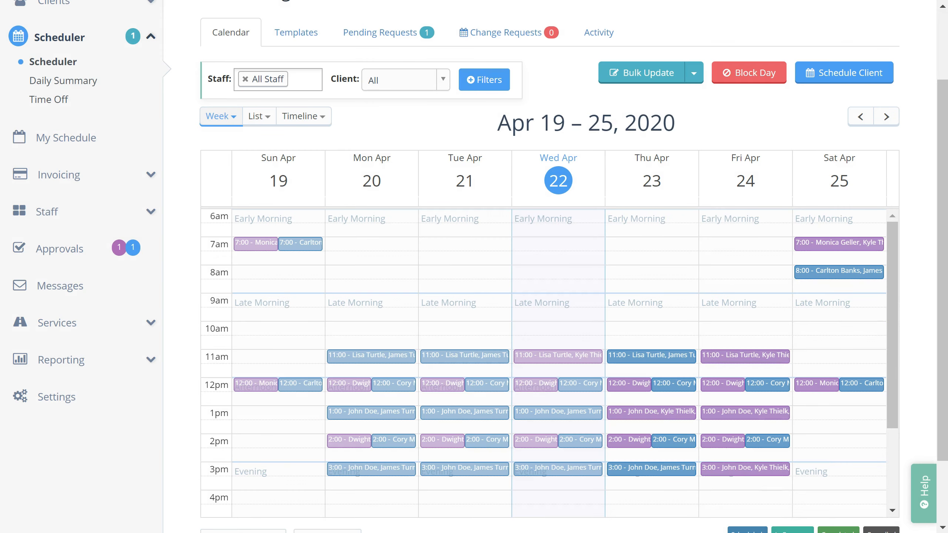
scroll(549, 299, up, 3)
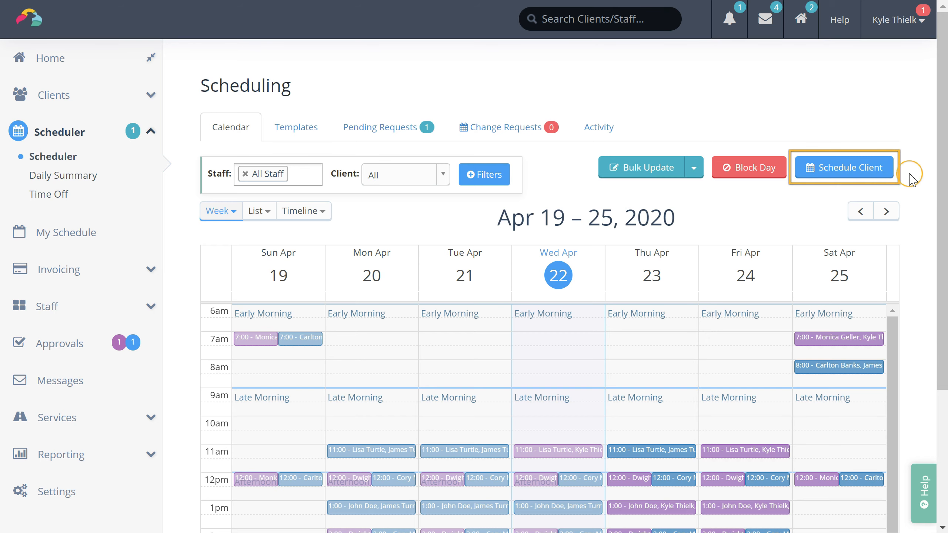
Step: Start scheduling for a client found through the client search
click(855, 174)
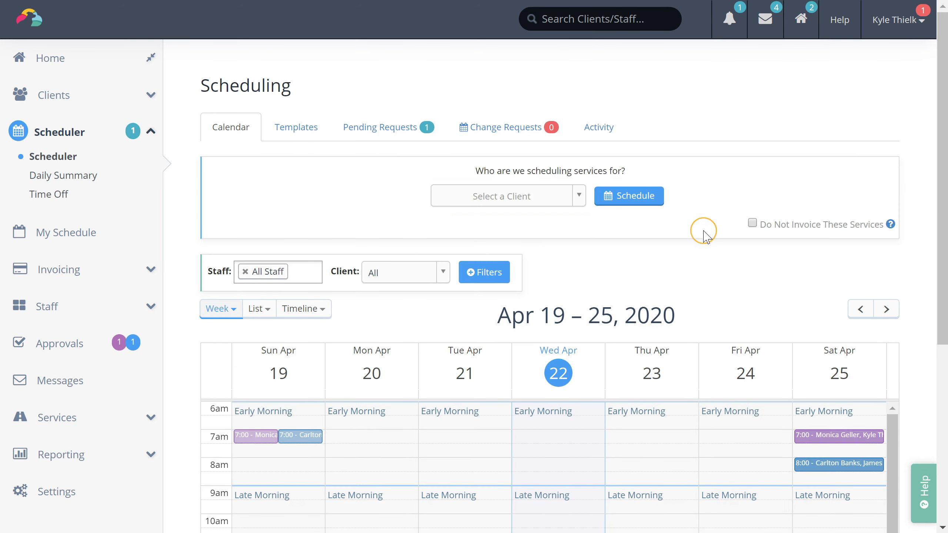
click(559, 202)
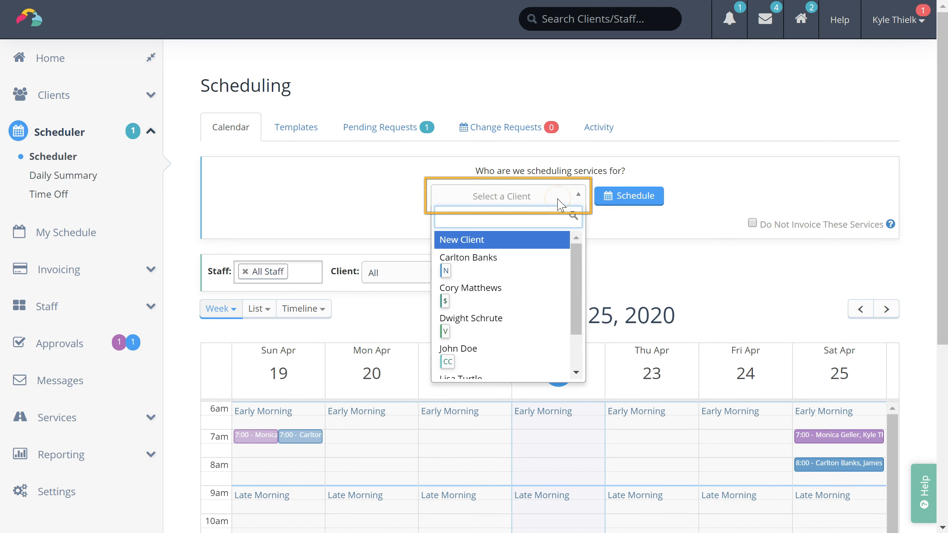
text(john)
key(Return)
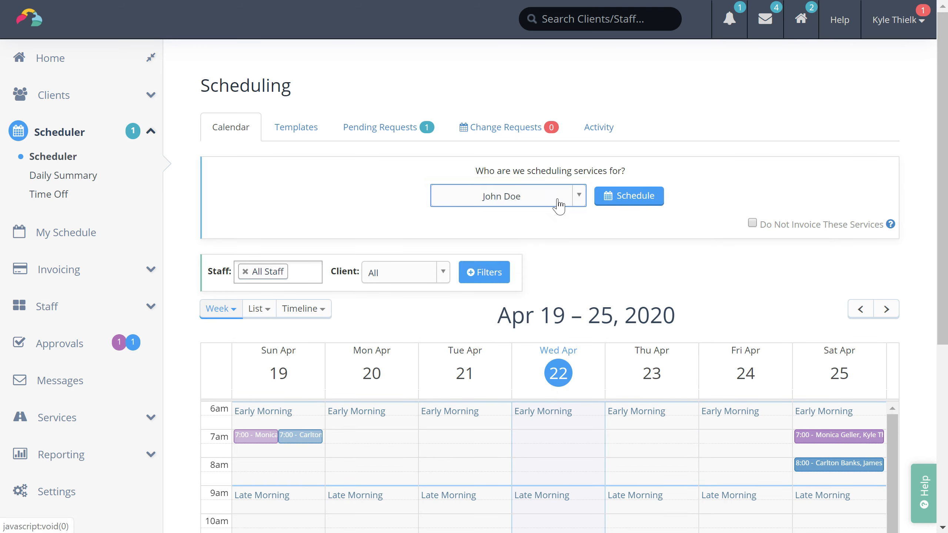
click(627, 198)
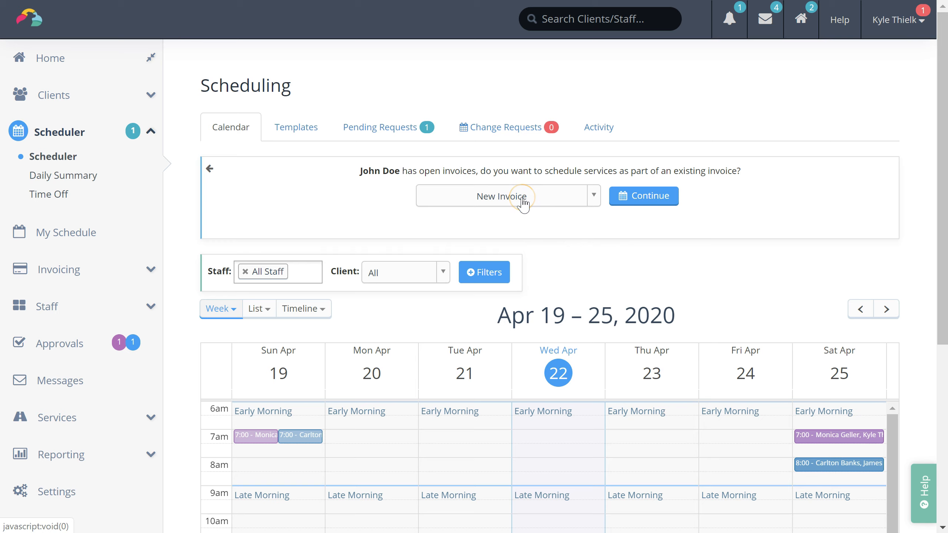
Step: Choose New Invoice instead of the client's existing open invoice and continue
click(541, 200)
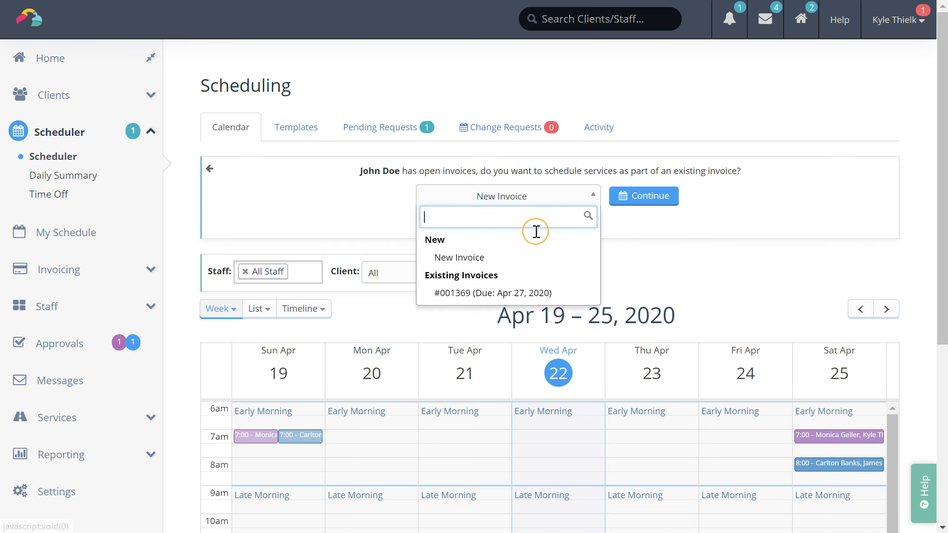
click(526, 296)
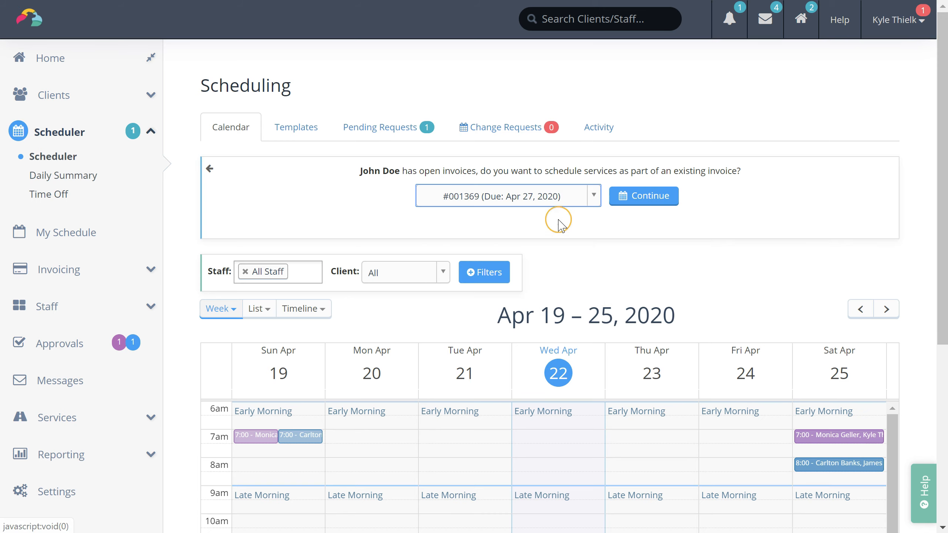
click(543, 198)
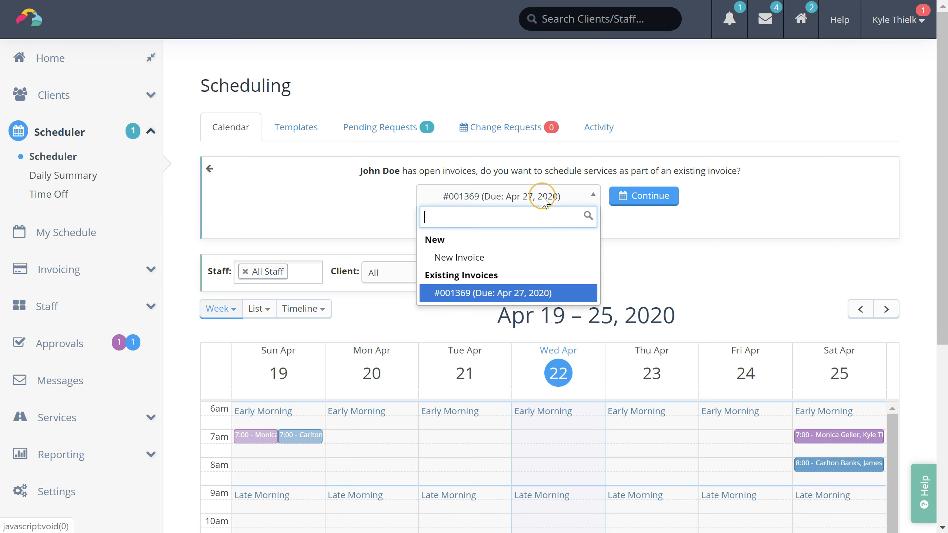
click(487, 258)
click(654, 208)
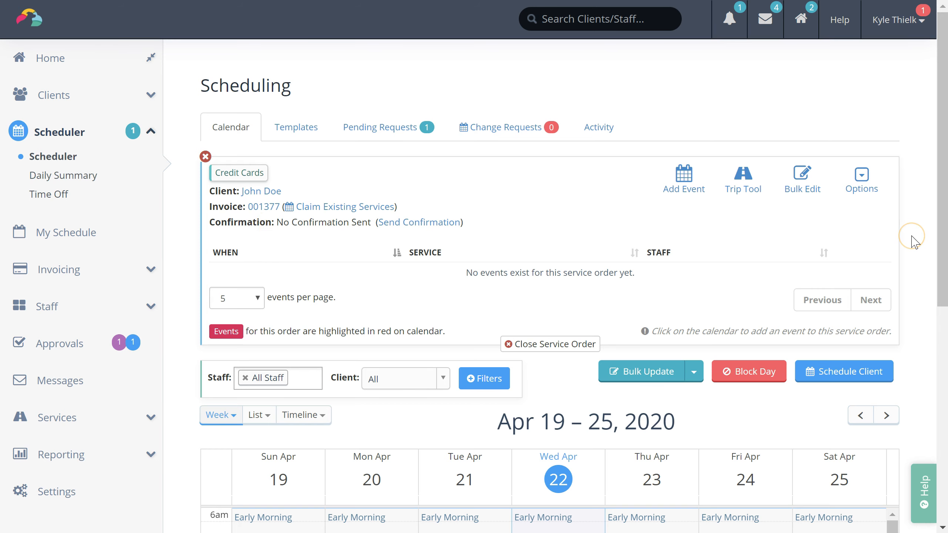
scroll(914, 239, down, 8)
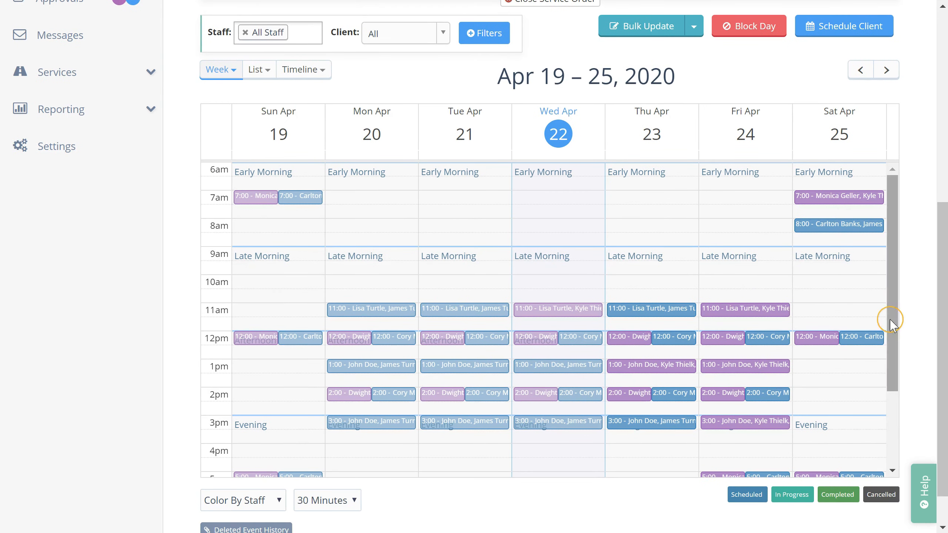
click(847, 370)
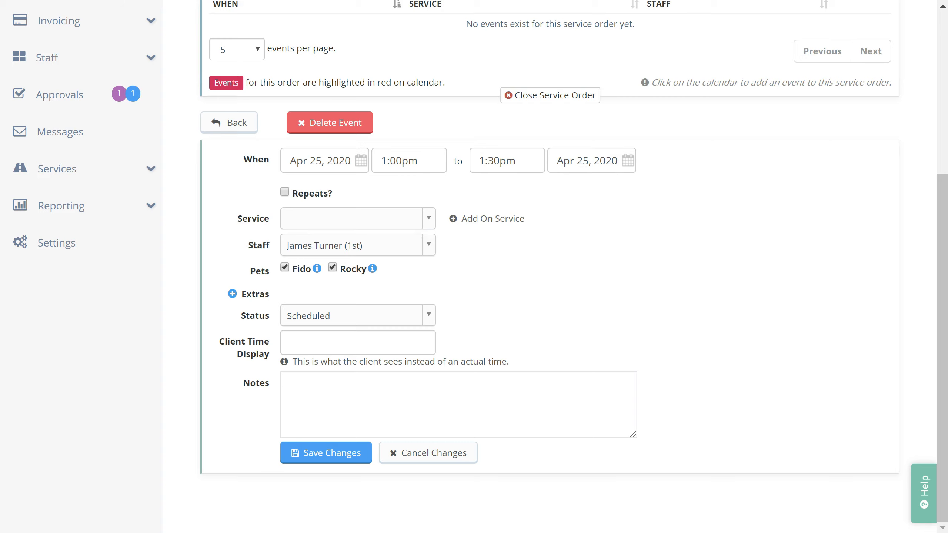
click(452, 452)
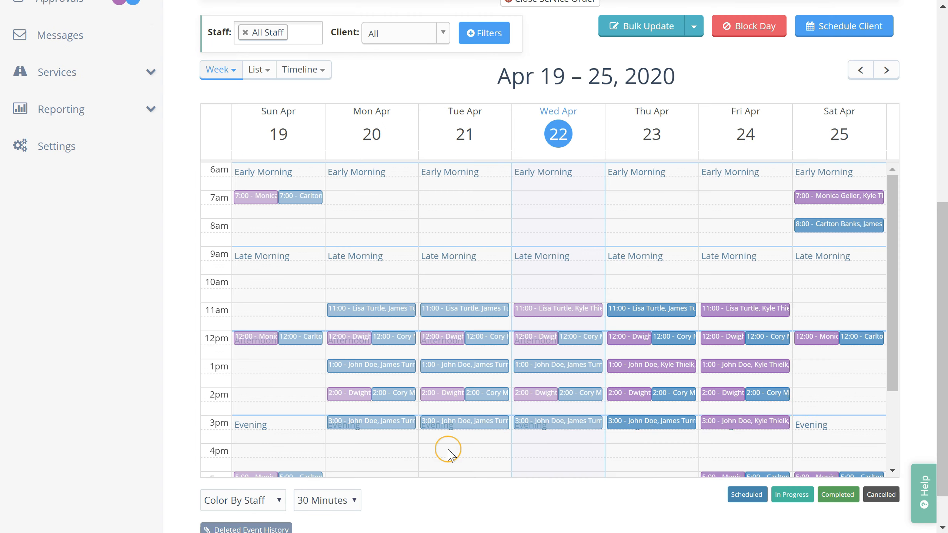
scroll(911, 337, up, 9)
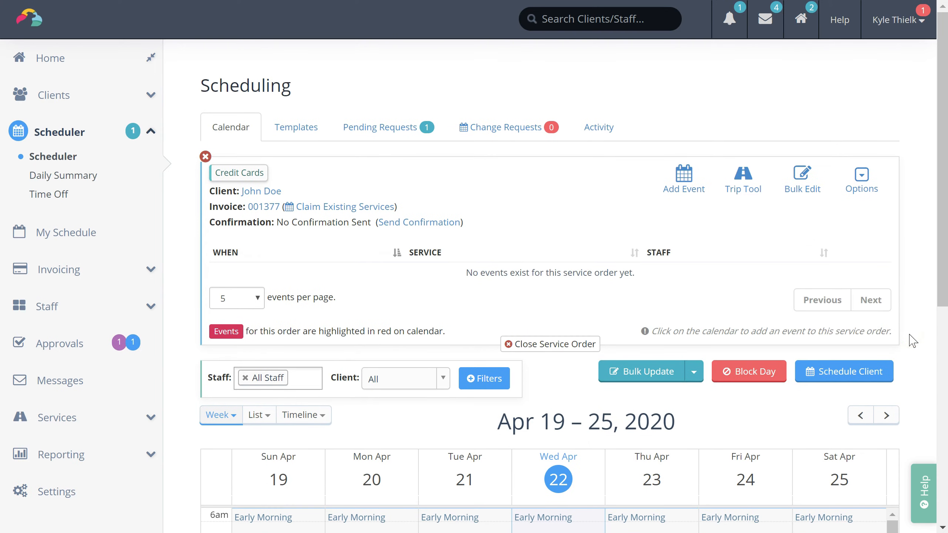
click(683, 189)
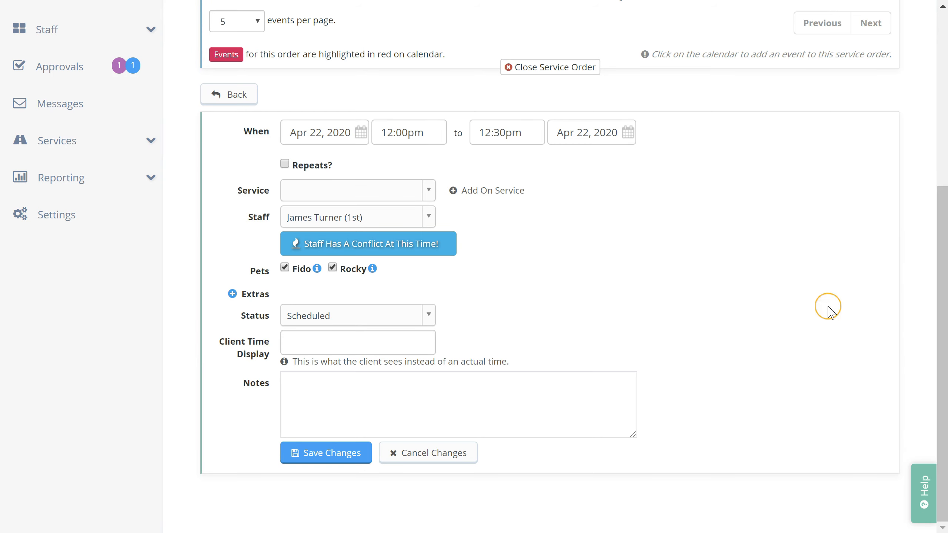
click(467, 456)
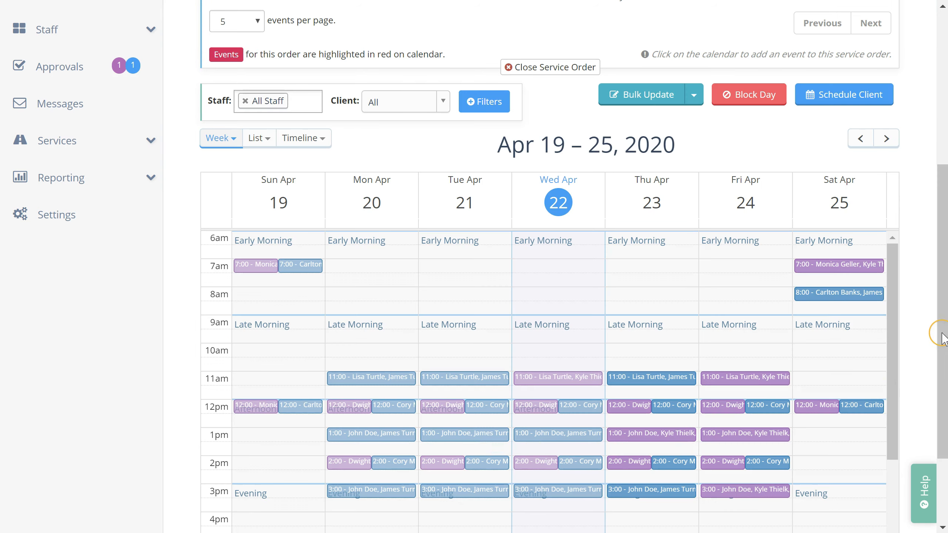
scroll(925, 332, up, 7)
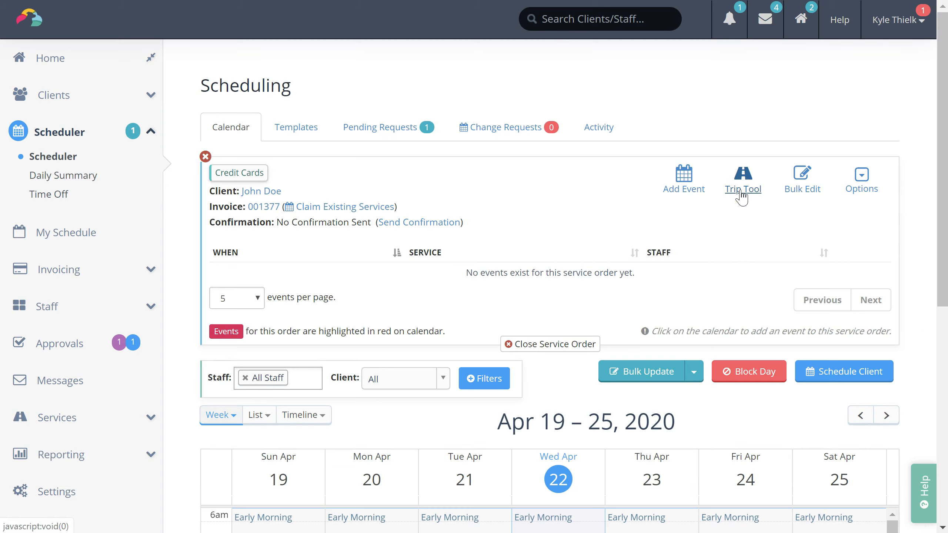
Step: Set a trip from May 1 to May 4, 2020 with Dog Sitting - 30 Minutes as primary service
click(742, 197)
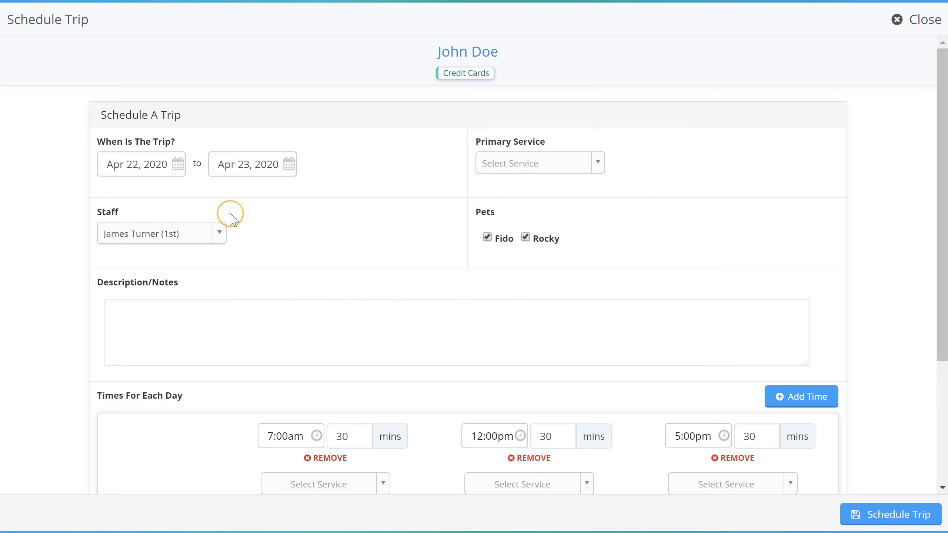
click(127, 169)
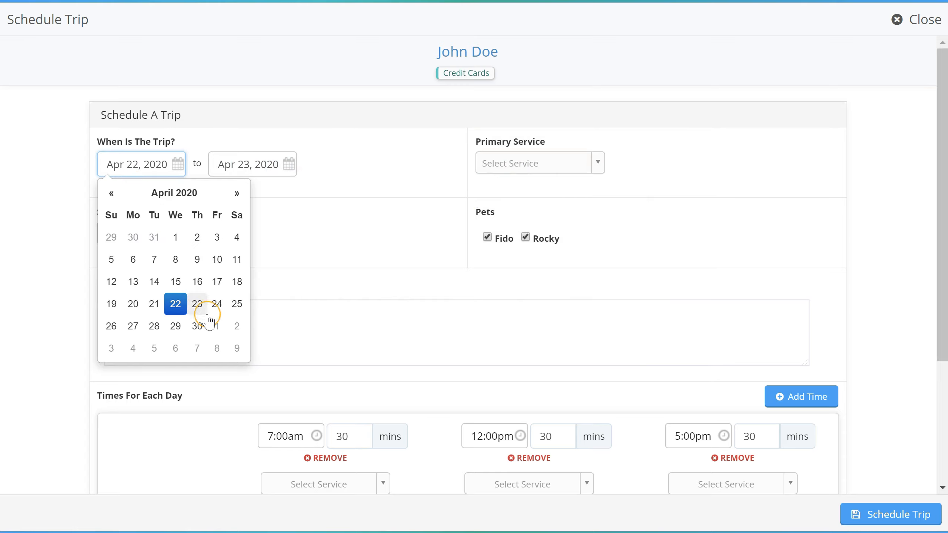
click(216, 327)
click(259, 170)
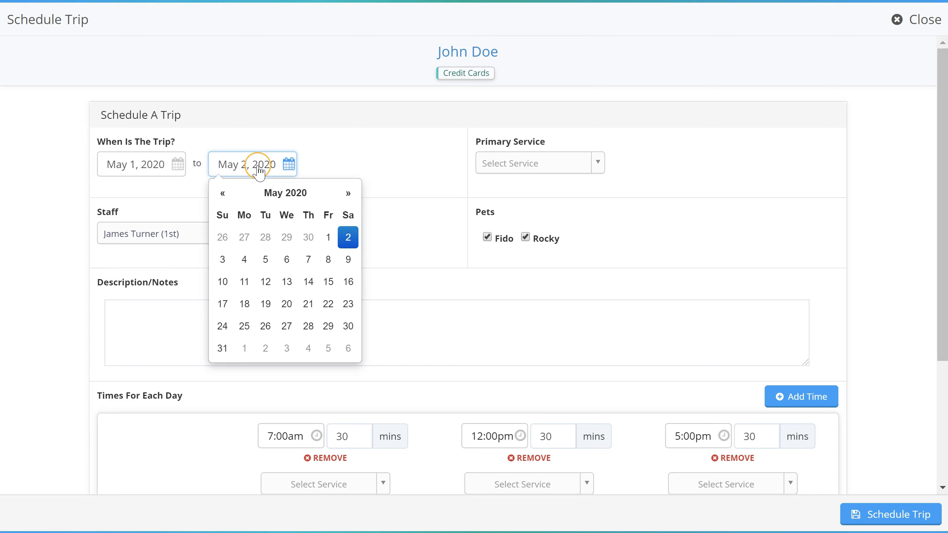
click(246, 259)
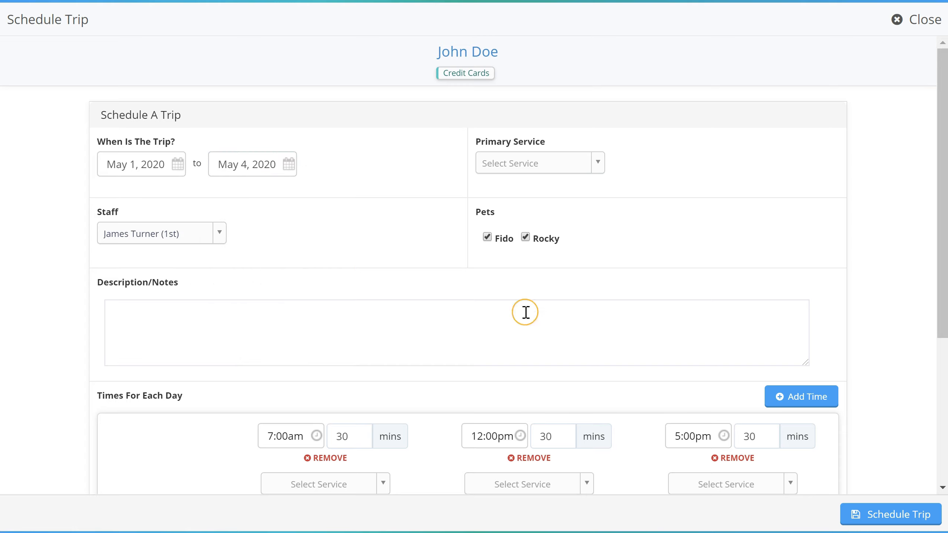
click(561, 167)
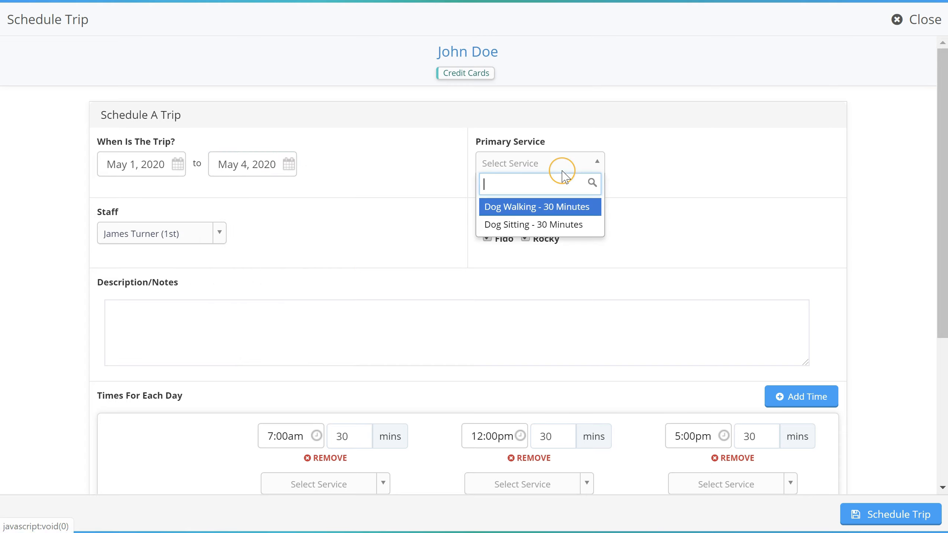
click(574, 226)
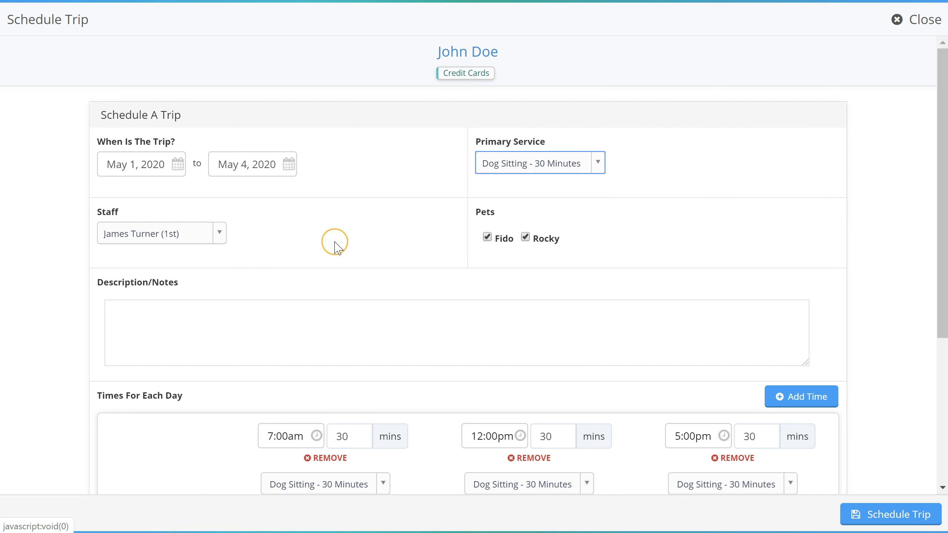
Step: Set the daily visit times to 8:00am, 1:00pm and 6:00pm, dropping an extra 12:00pm slot
scroll(336, 235, down, 5)
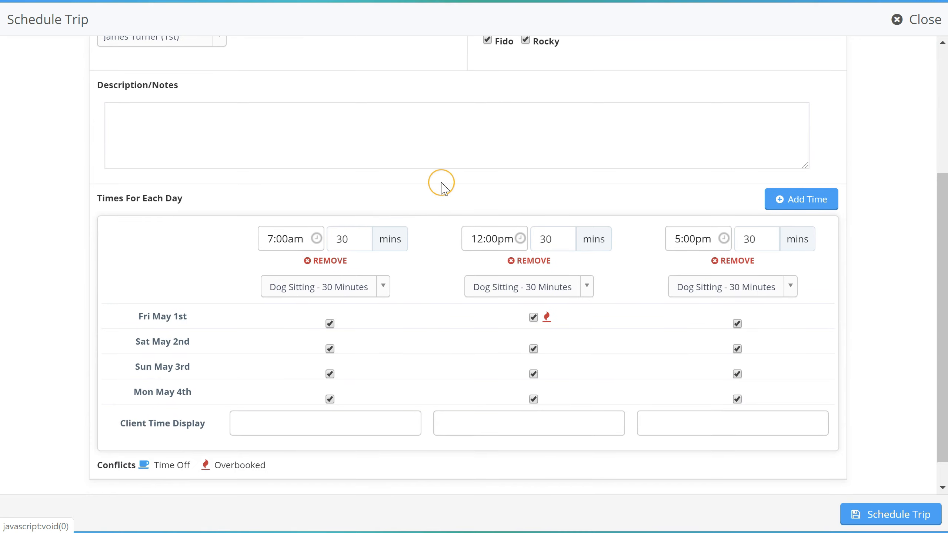
click(287, 247)
click(288, 310)
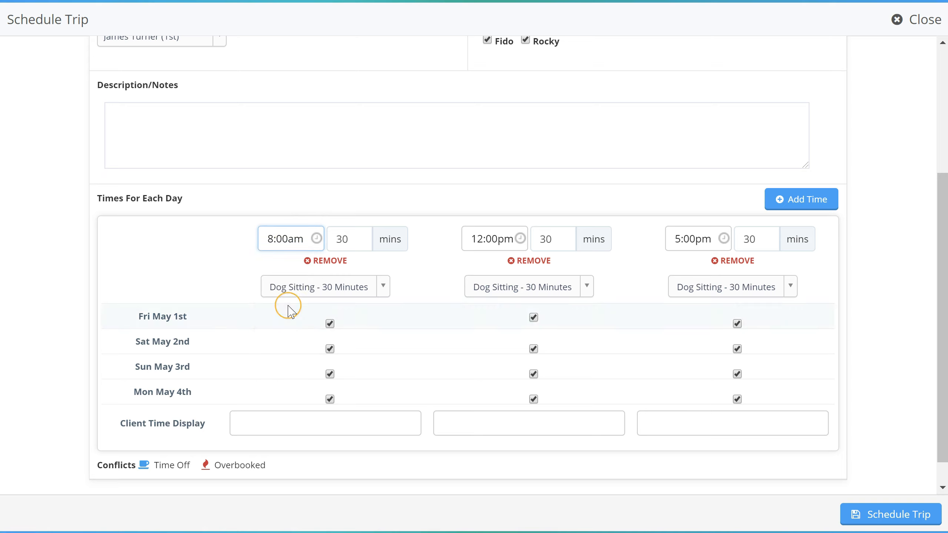
click(491, 238)
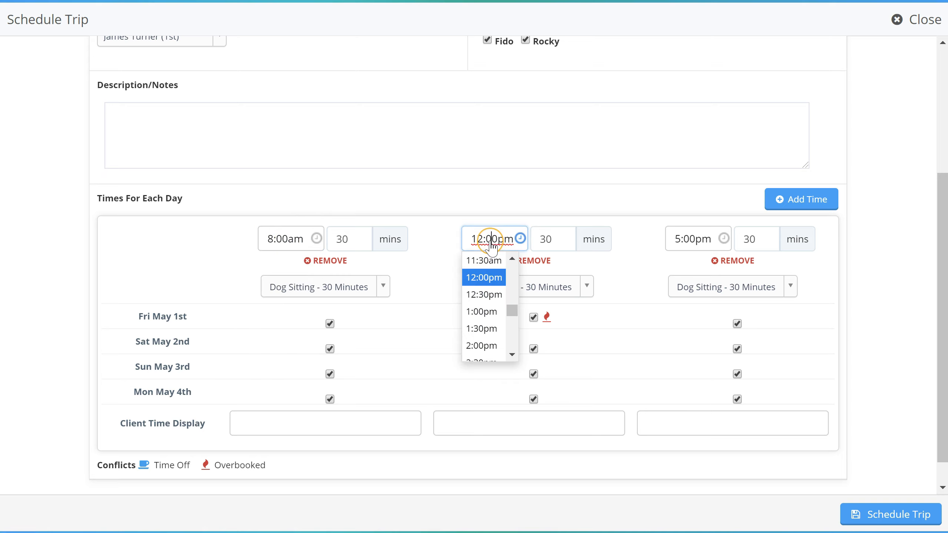
click(489, 314)
click(692, 241)
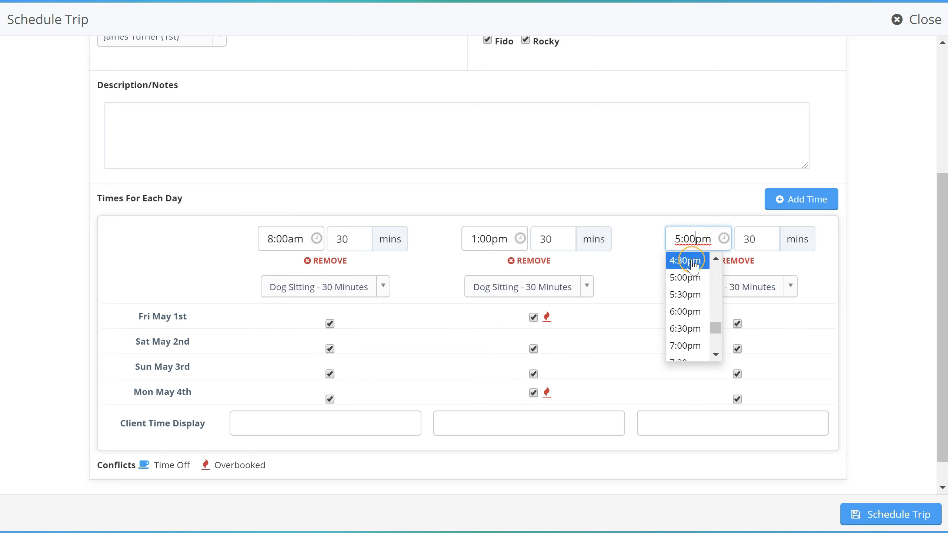
click(695, 314)
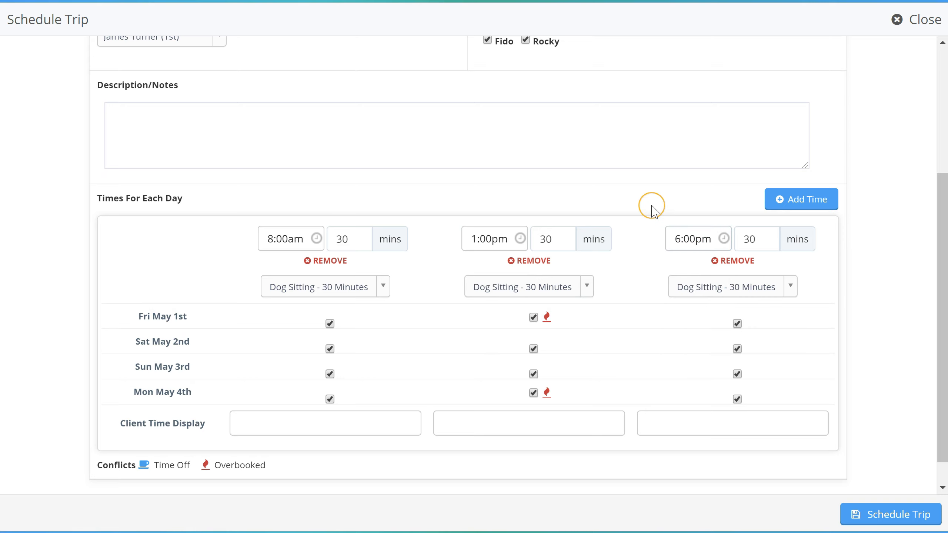
click(808, 205)
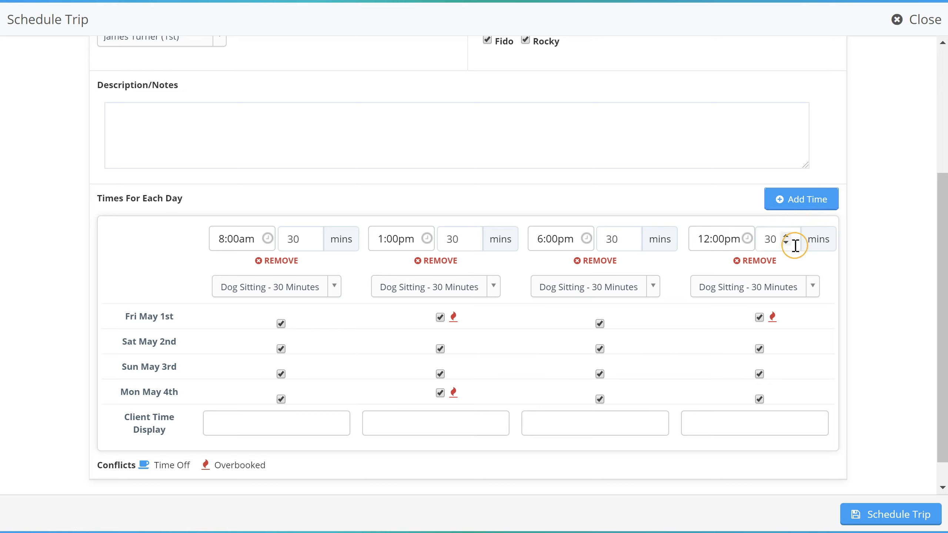
click(770, 267)
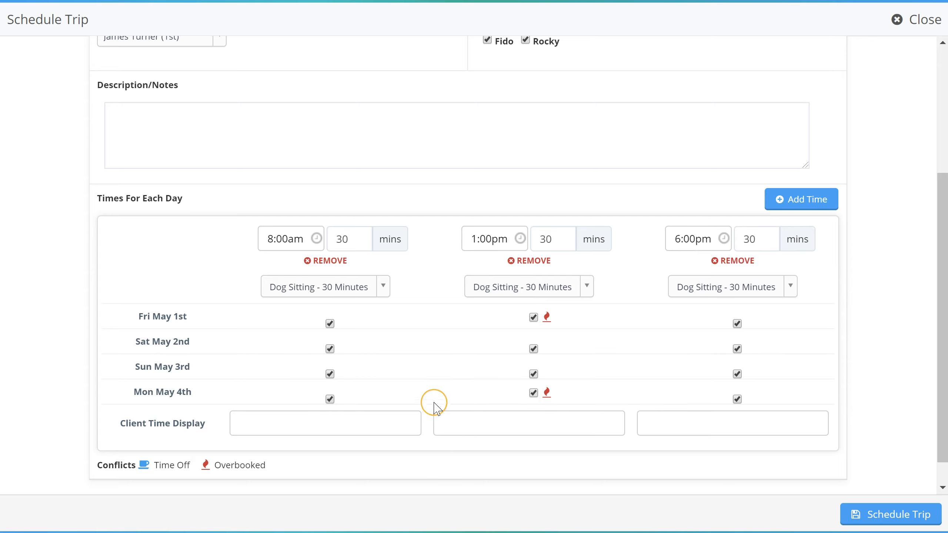
Step: Skip the 8:00am visit on Fri May 1 and the 1:00pm and 6:00pm visits on Mon May 4
click(330, 323)
click(536, 397)
click(737, 399)
Step: Label the visits Morning, Afternoon and Night and schedule the trip
click(336, 423)
text(Morning)
key(Tab)
text(Afternoon)
key(Tab)
text(Night)
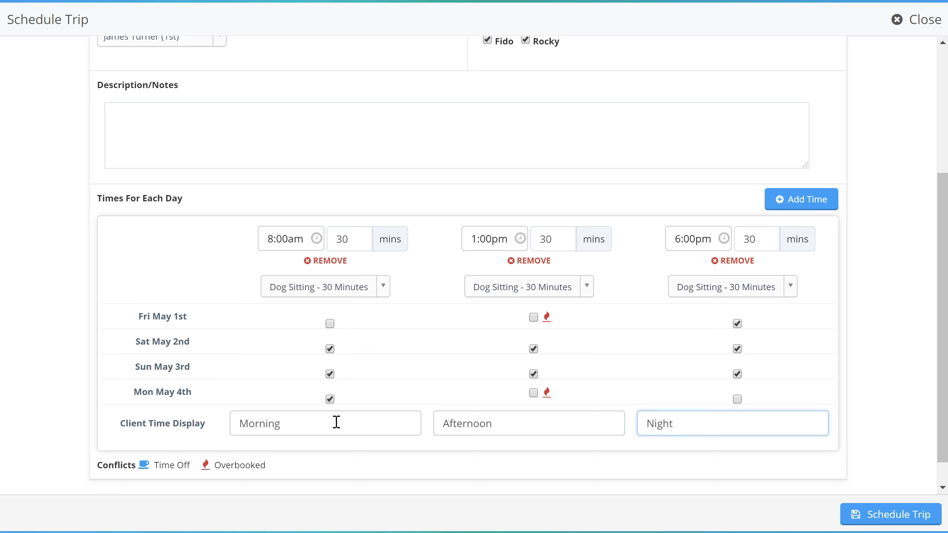
click(855, 515)
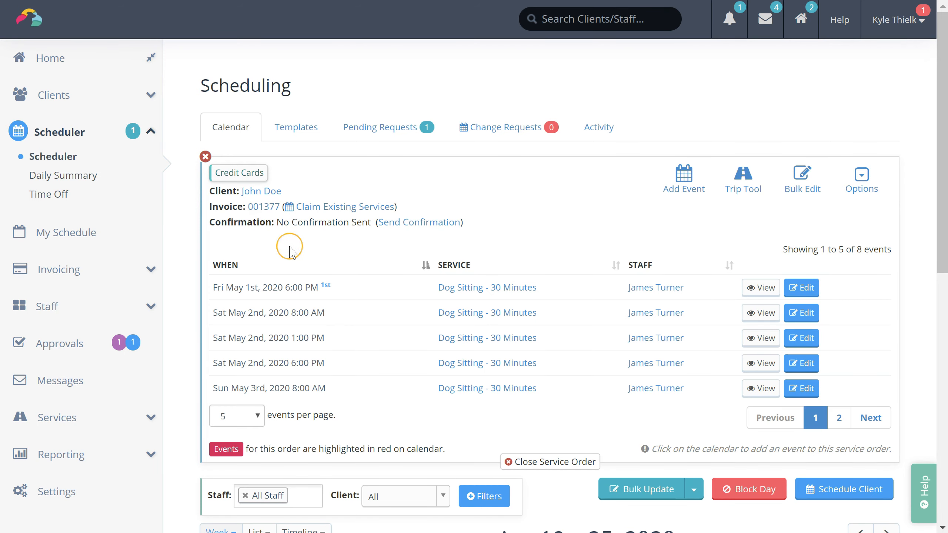
Step: Check the invoice's eight $25.00 visits totalling $200.00, then view the scheduling templates
click(264, 207)
scroll(627, 349, down, 8)
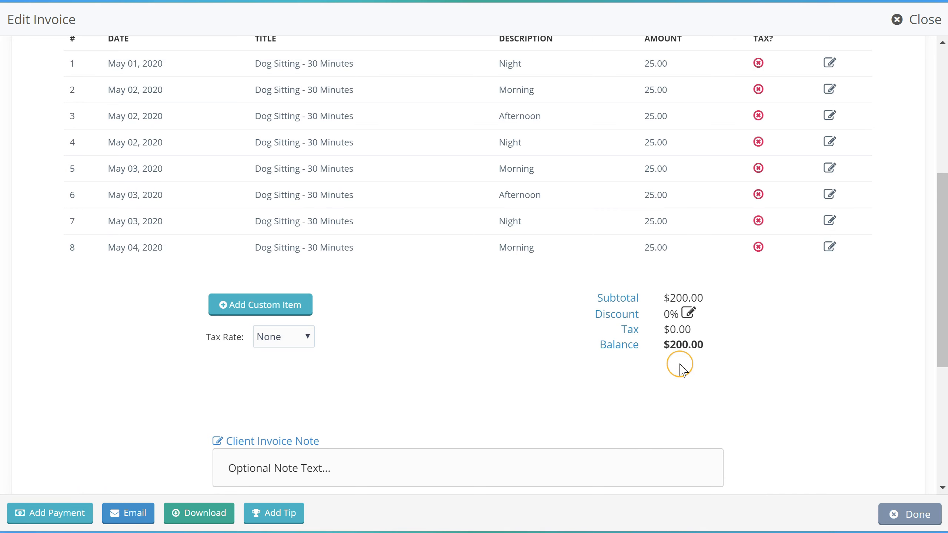
click(896, 512)
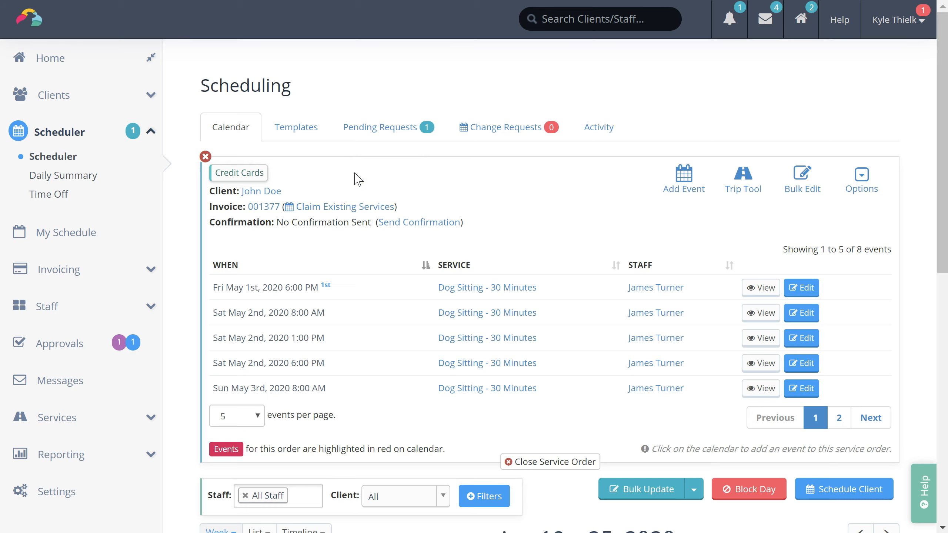
click(300, 133)
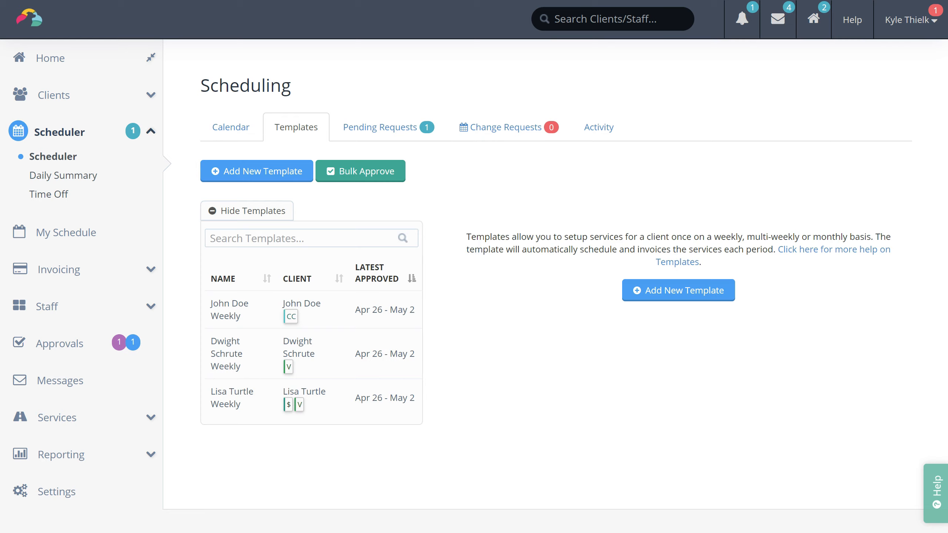
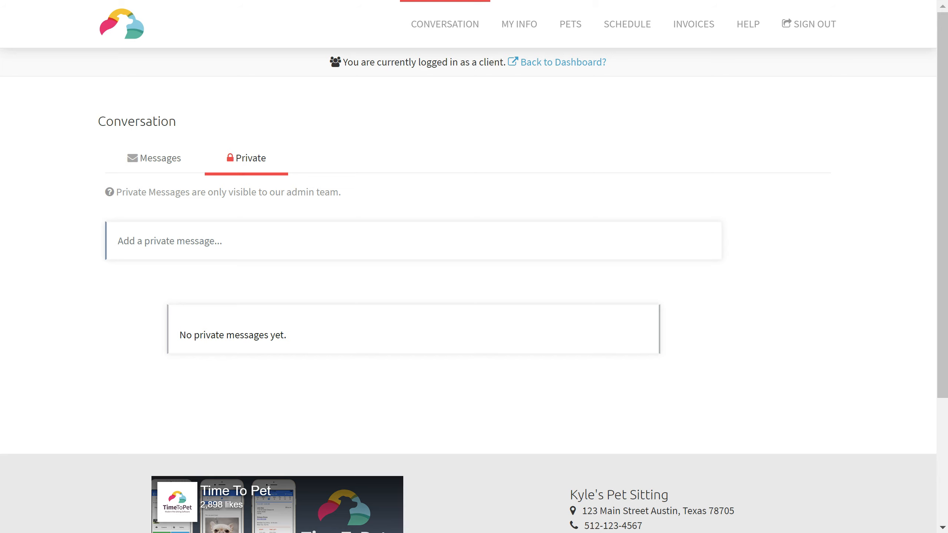
Step: Go from the Messages view to the client's My Info contact details page
click(180, 157)
click(521, 27)
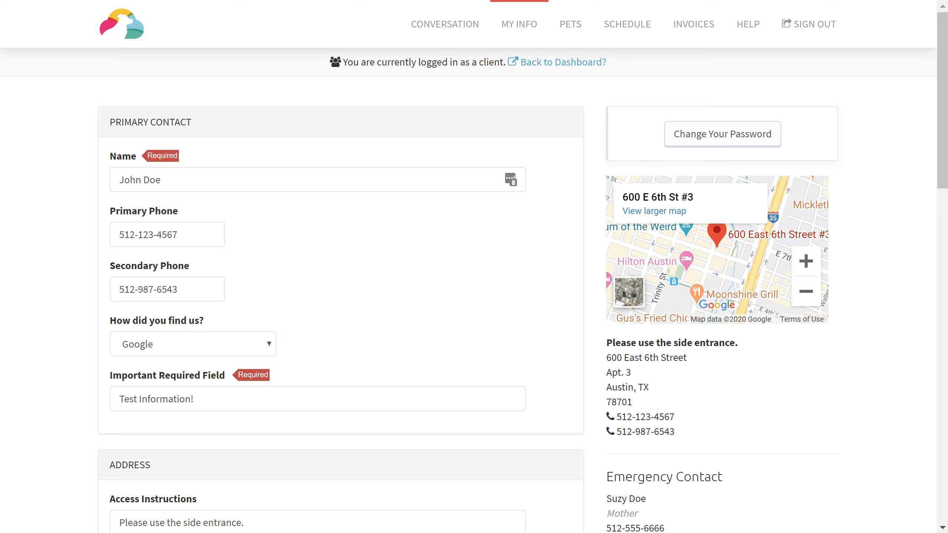
Step: Review the My Info contact, address and emergency details, then go to the Pets page
scroll(474, 266, down, 10)
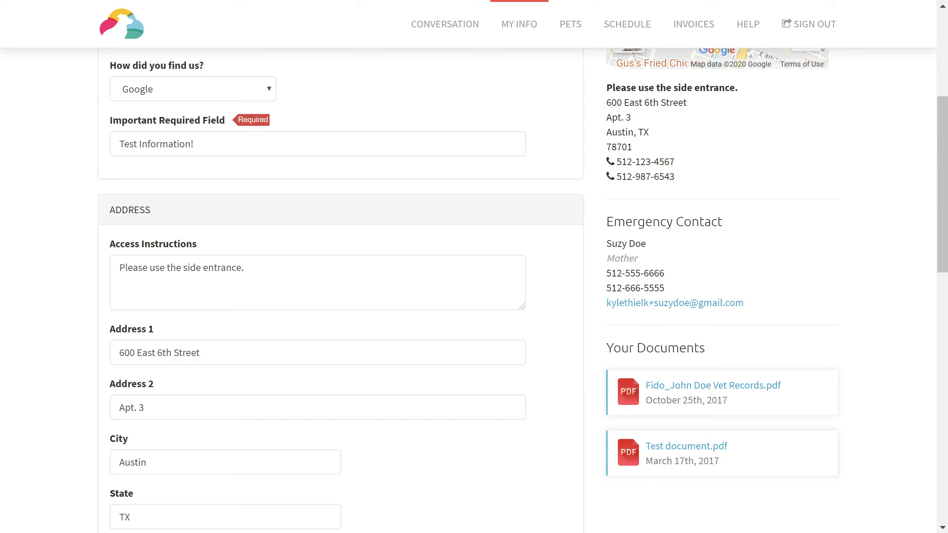
scroll(474, 267, down, 7)
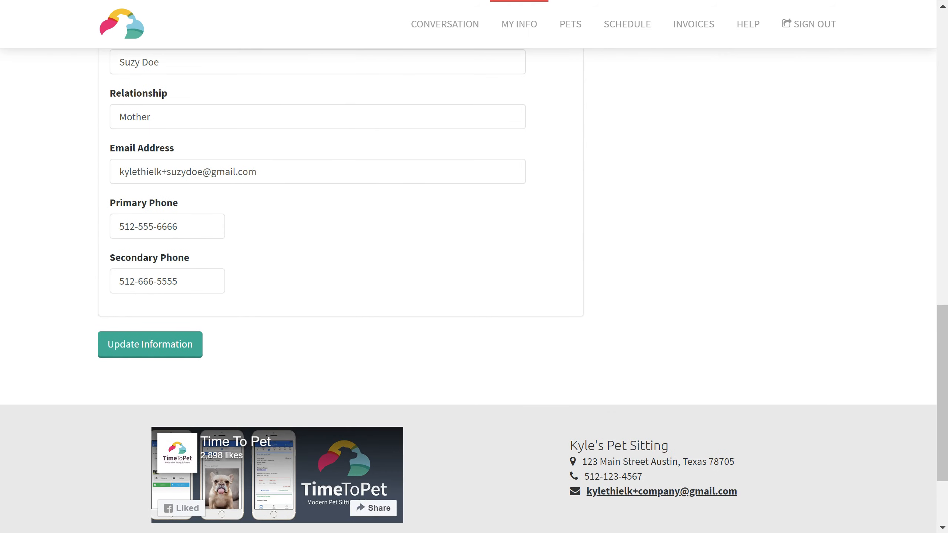
scroll(474, 267, up, 15)
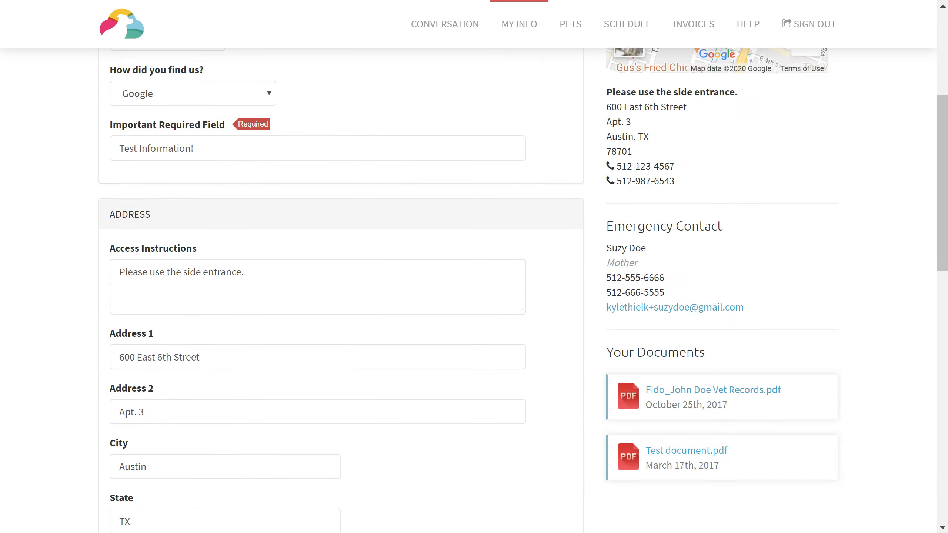
scroll(474, 267, up, 1)
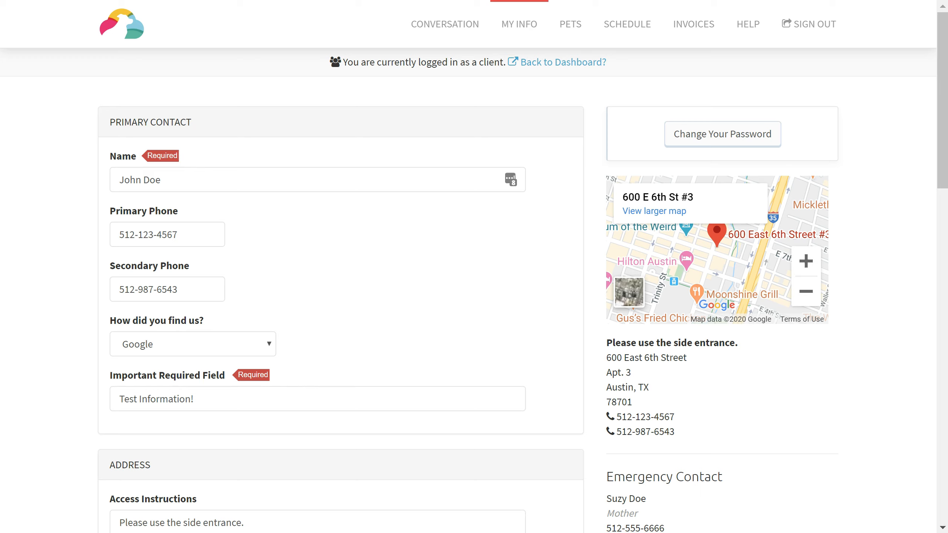
click(568, 24)
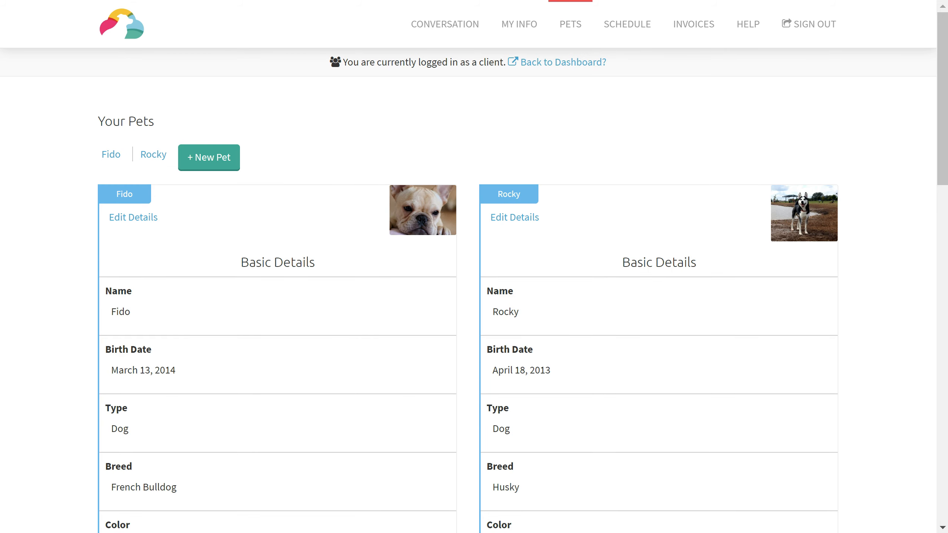
Step: Look over Fido's and Rocky's pet cards, then bring up the Apr 19–25 2020 schedule
scroll(474, 287, down, 5)
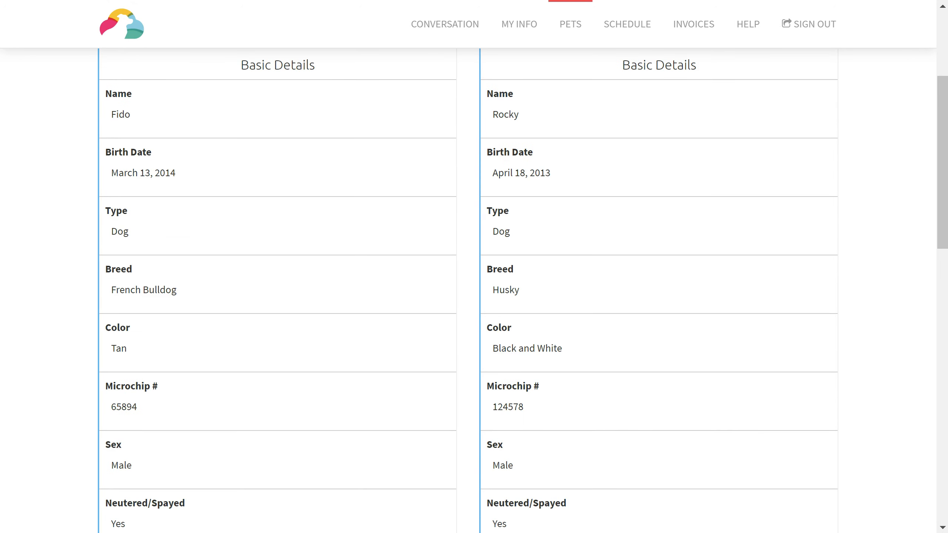
scroll(474, 288, down, 9)
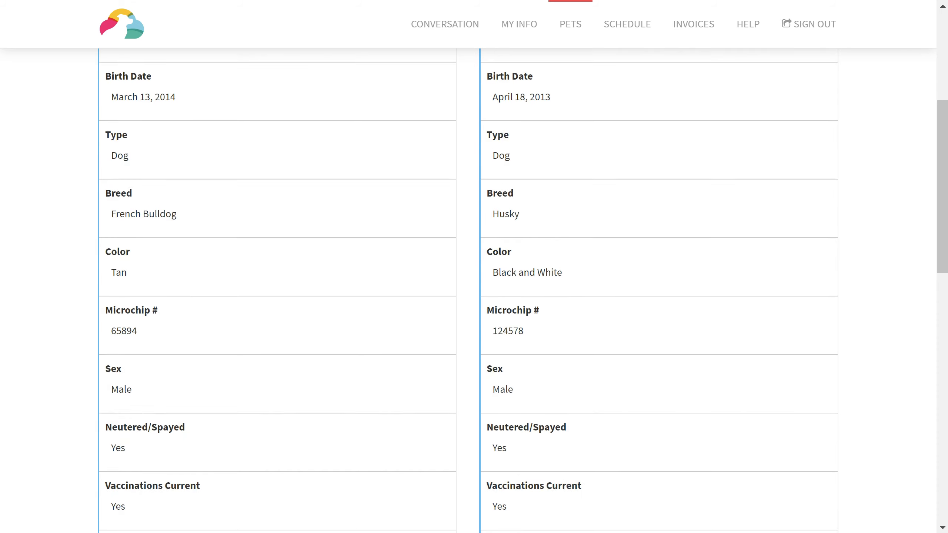
scroll(474, 288, down, 9)
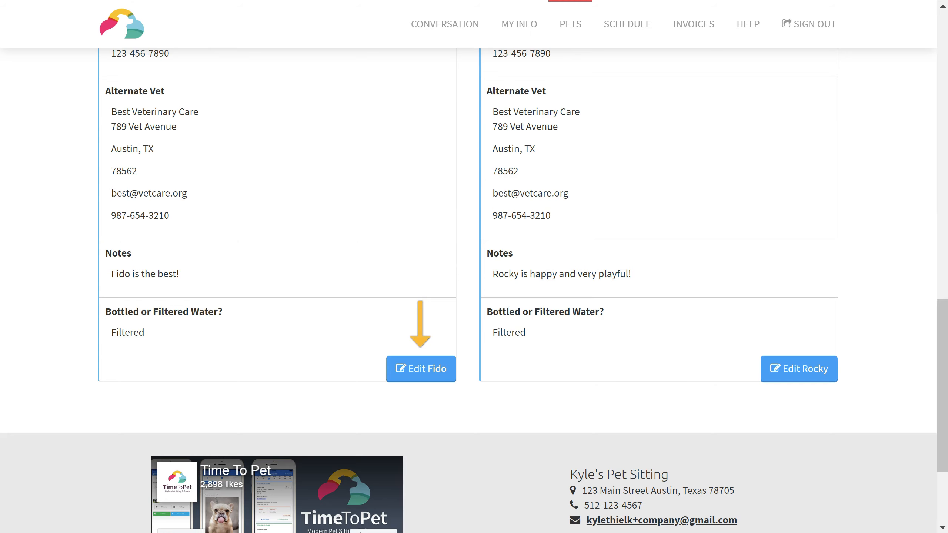
scroll(474, 287, up, 20)
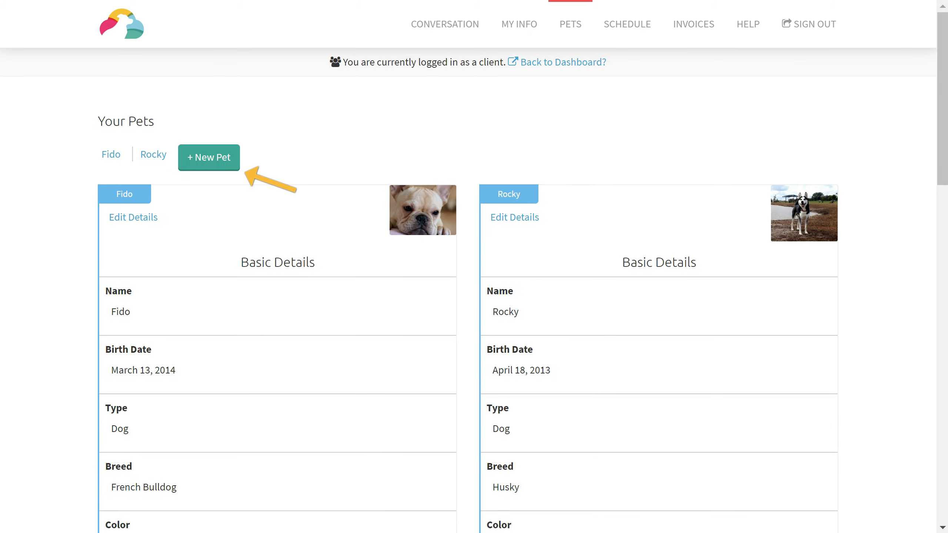
click(636, 33)
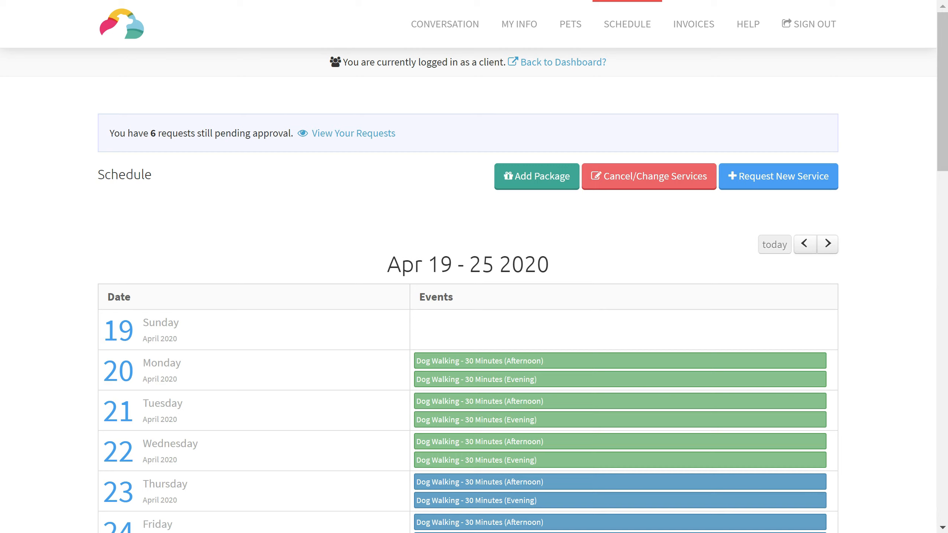
Step: Inspect Wednesday's evening dog walk, then start a new service request
scroll(474, 284, down, 3)
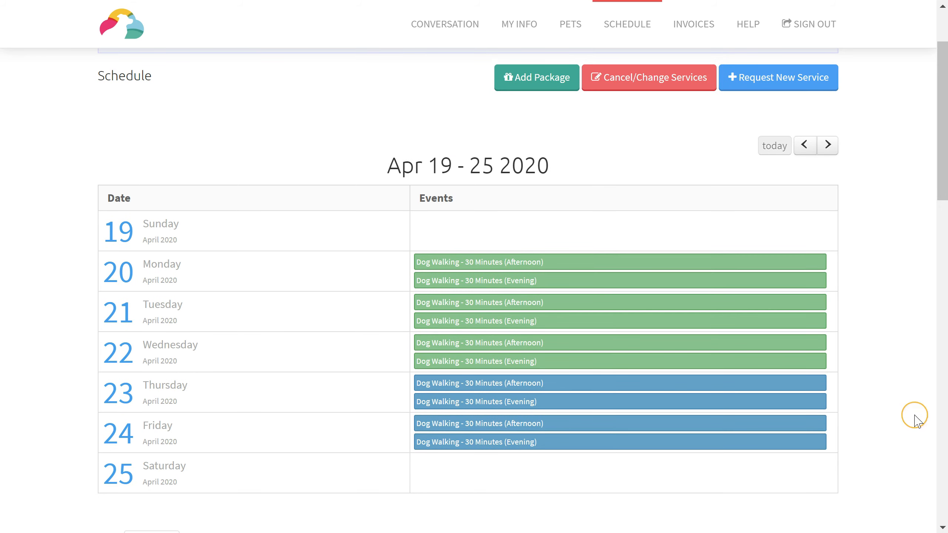
click(599, 362)
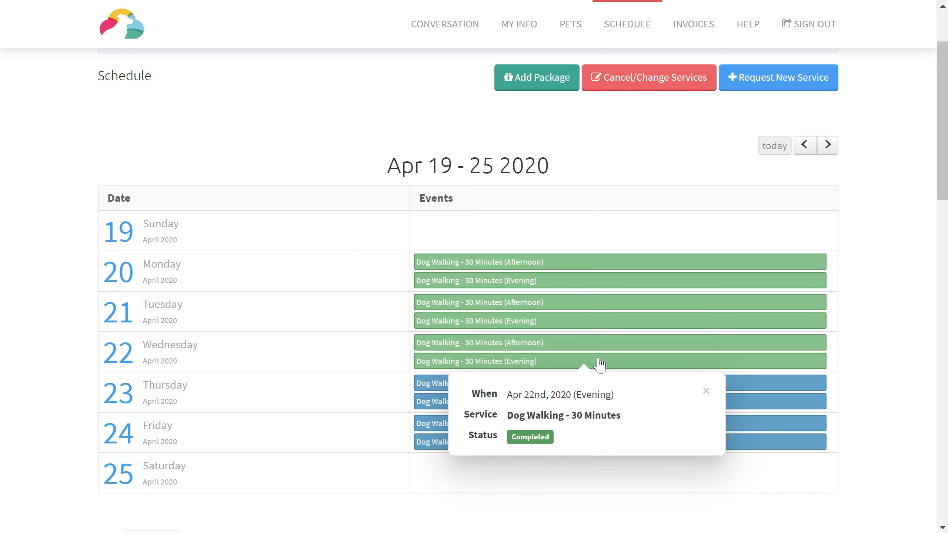
click(706, 391)
scroll(891, 329, up, 1)
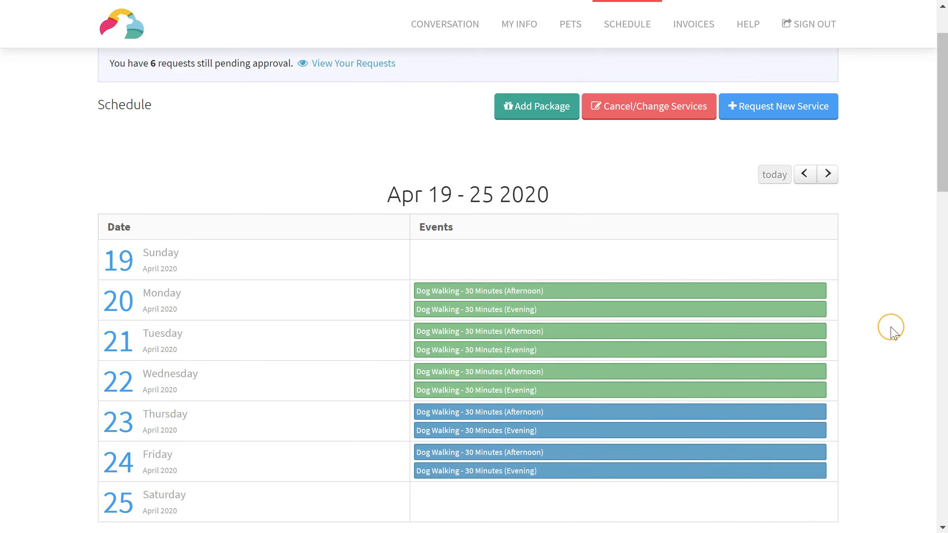
scroll(892, 329, up, 2)
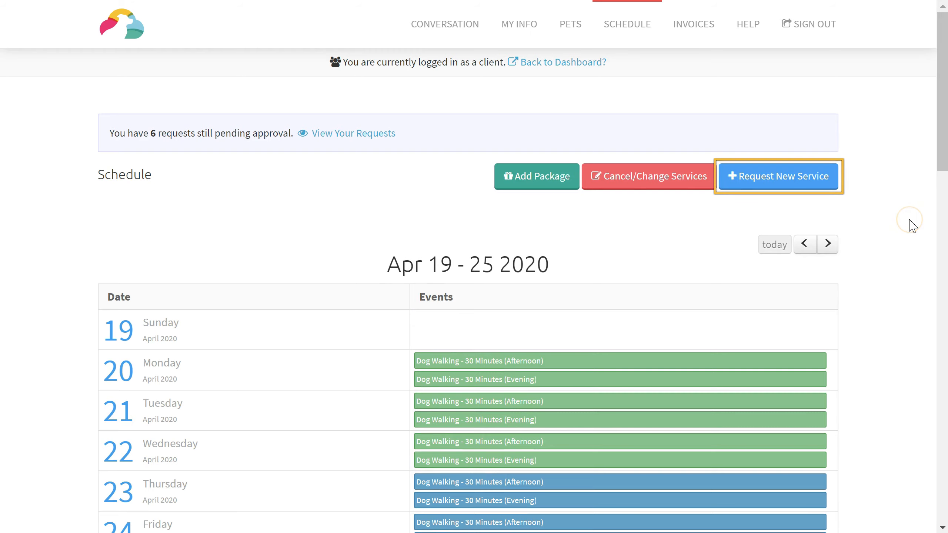
click(803, 180)
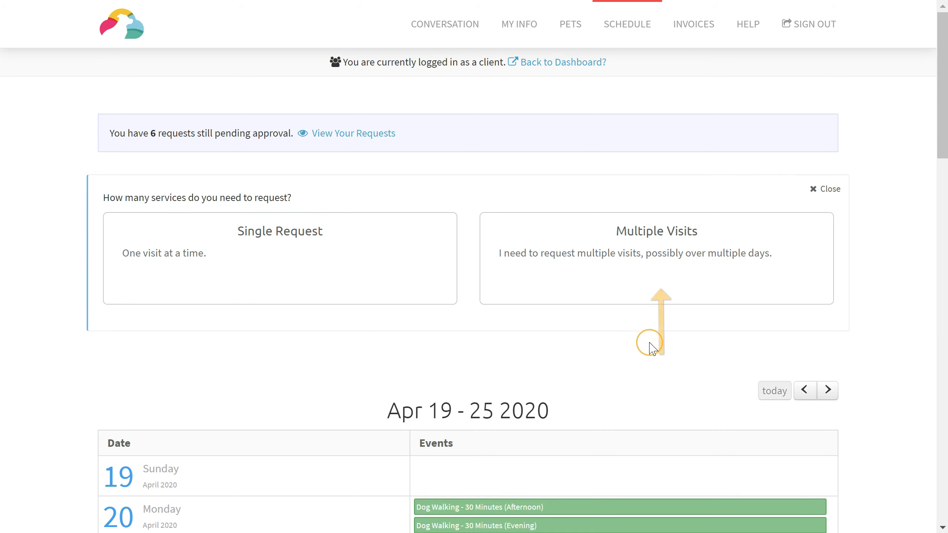
Step: Request multiple visits: Wed Apr 22 Night, Thu Apr 23 Late Morning and Thu Apr 23 Night
click(630, 295)
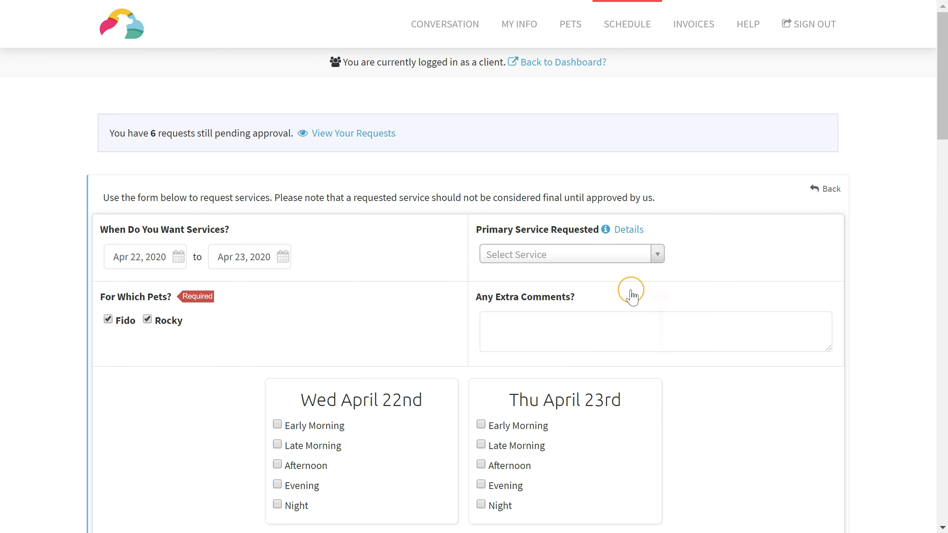
scroll(857, 277, down, 1)
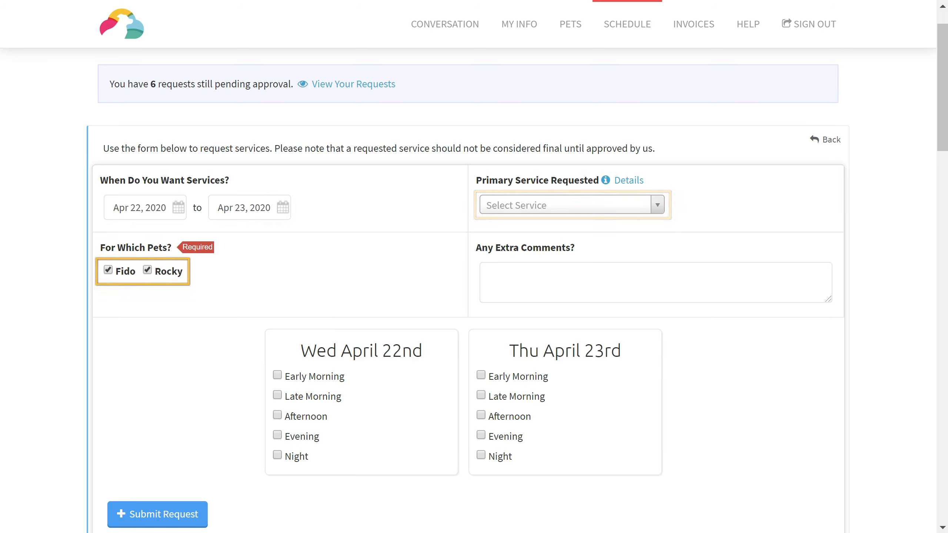
scroll(785, 430, down, 1)
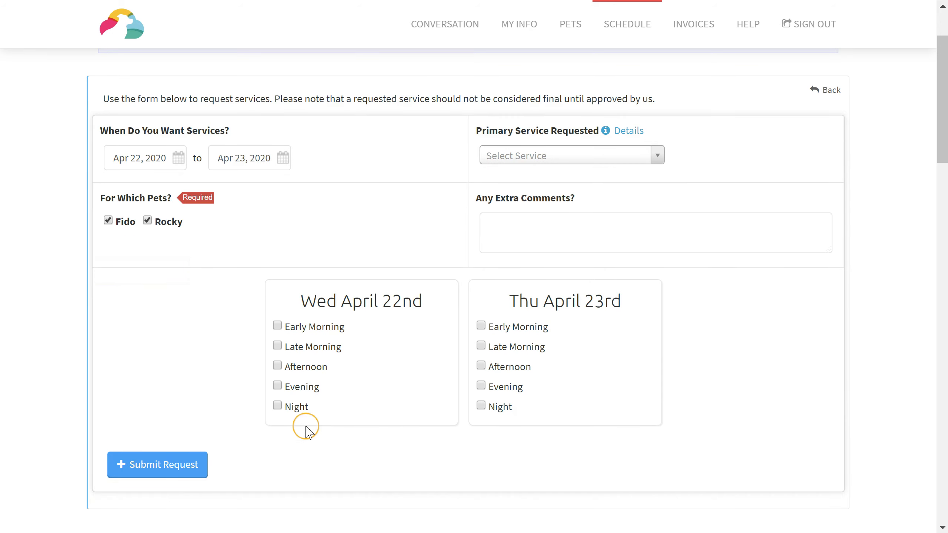
click(278, 406)
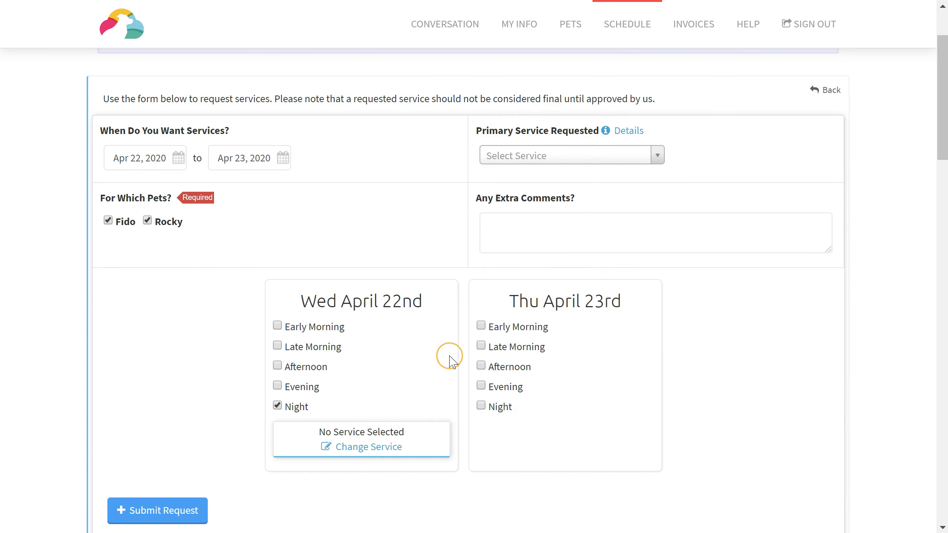
click(481, 346)
click(481, 452)
scroll(481, 452, down, 2)
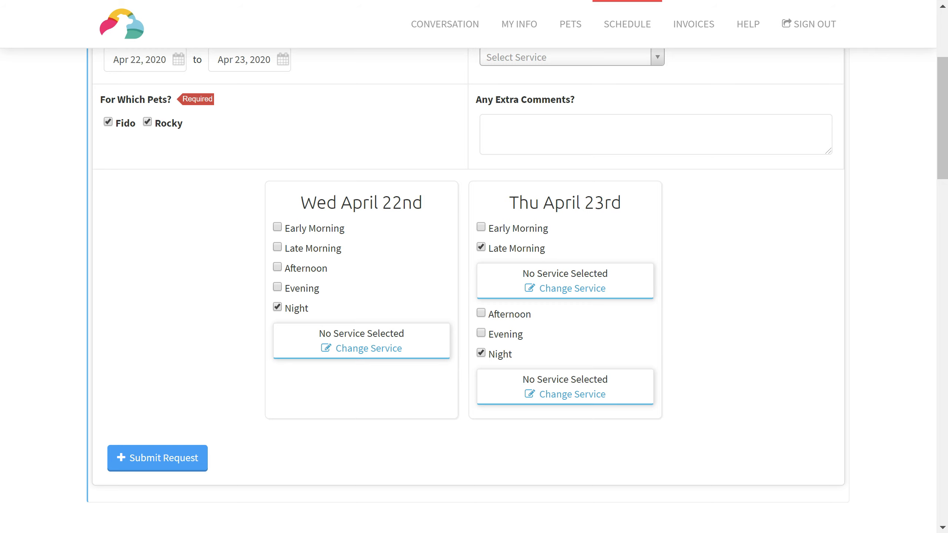
click(694, 24)
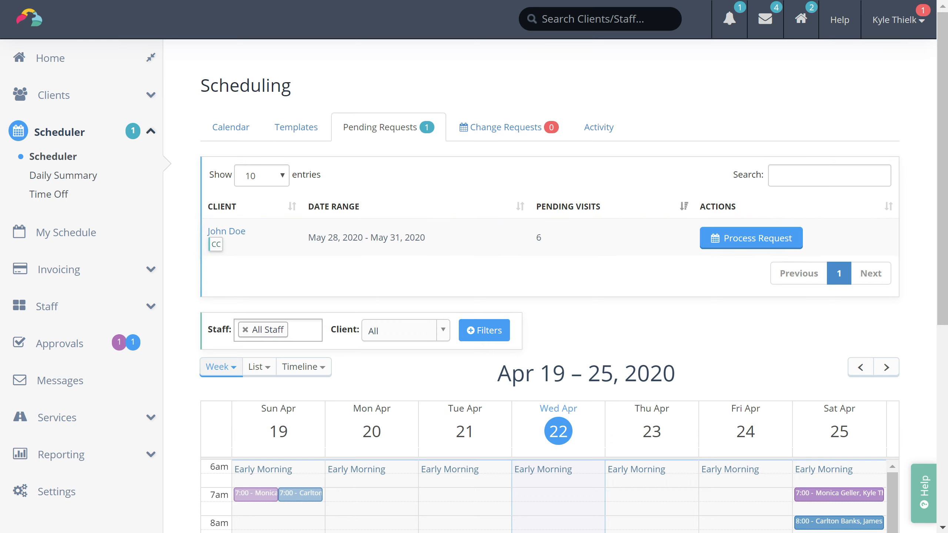
Step: Process the May 28–31 request, review its Dog Sitting visits in the editor, and save
click(777, 242)
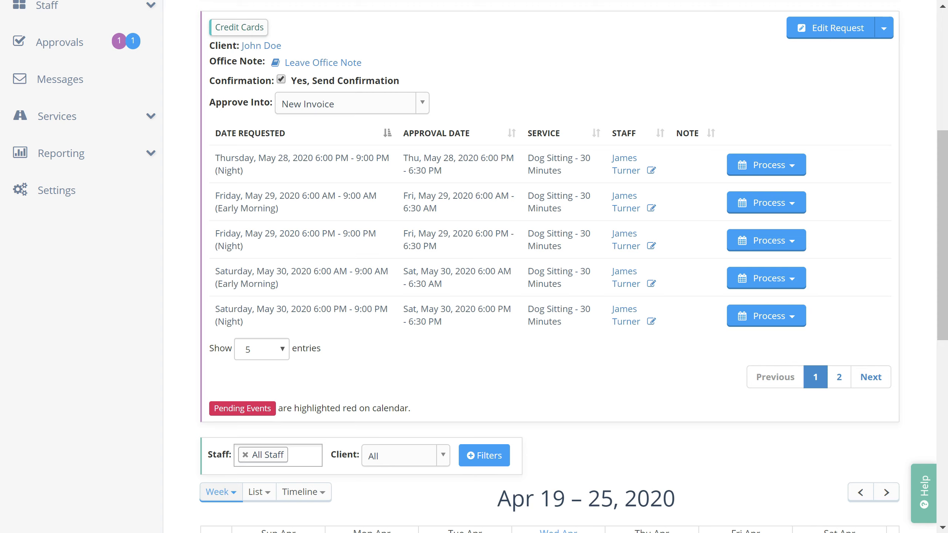
click(827, 32)
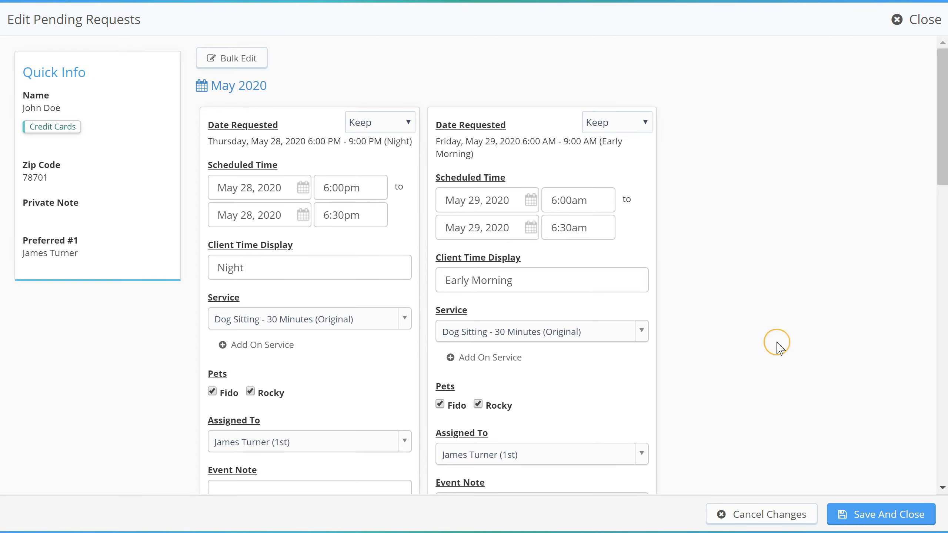
scroll(777, 343, down, 8)
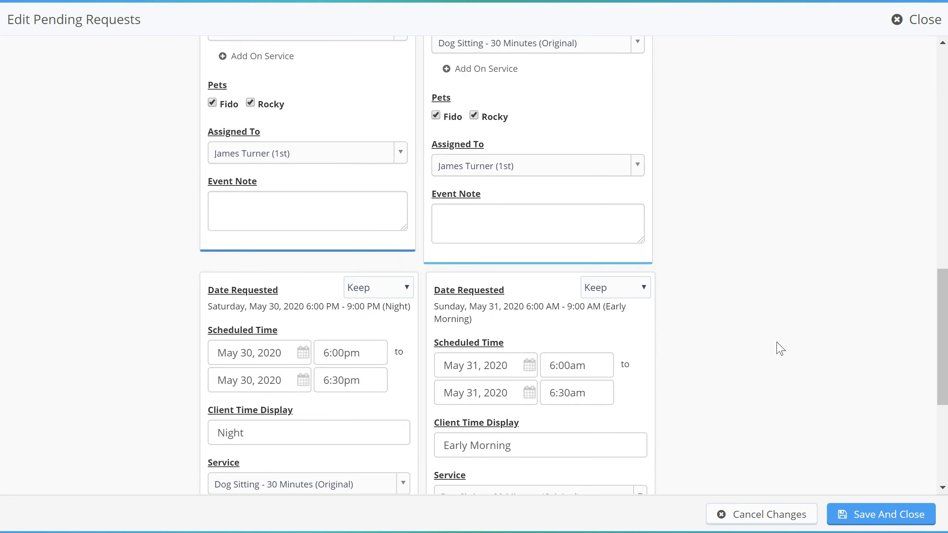
scroll(810, 383, down, 6)
click(890, 513)
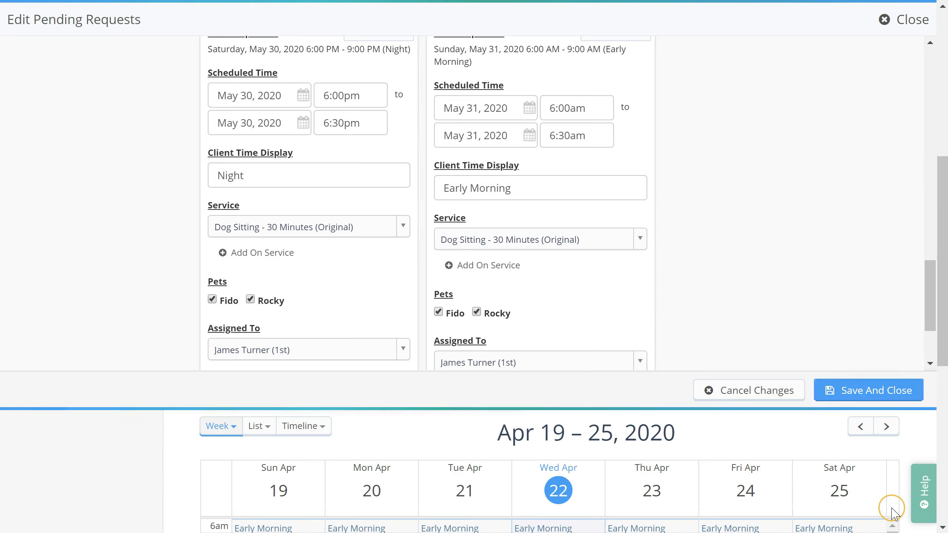
scroll(905, 288, up, 4)
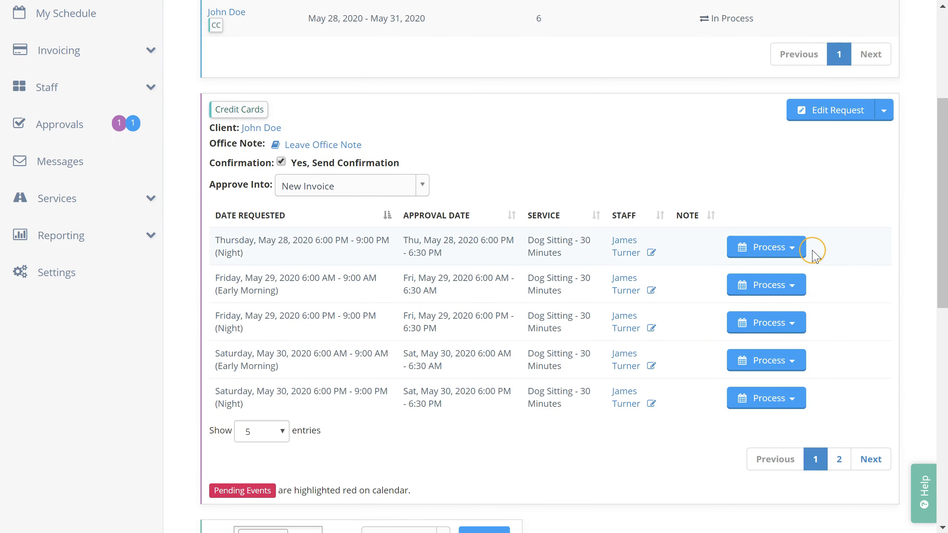
Step: Check the visit processing, request actions and Approve Into invoice options without changing them
click(799, 258)
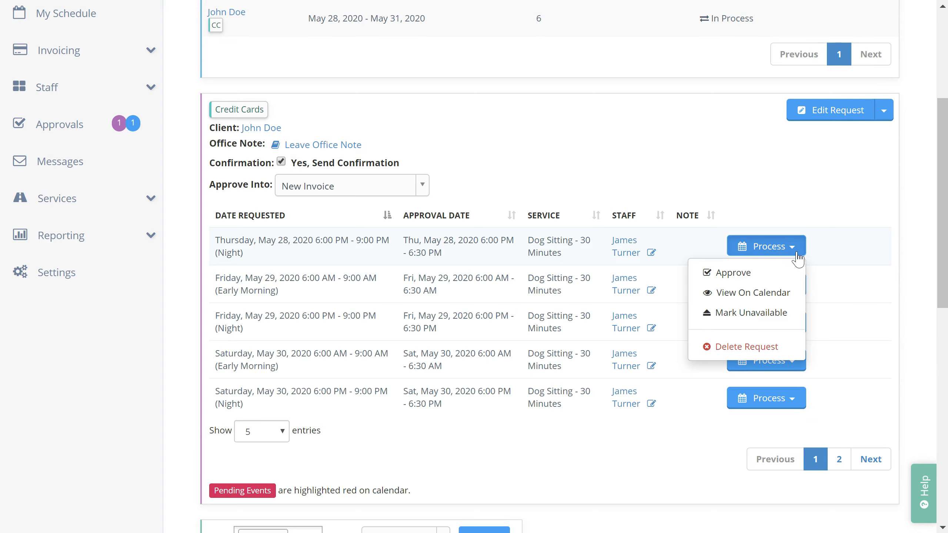
click(863, 154)
click(884, 119)
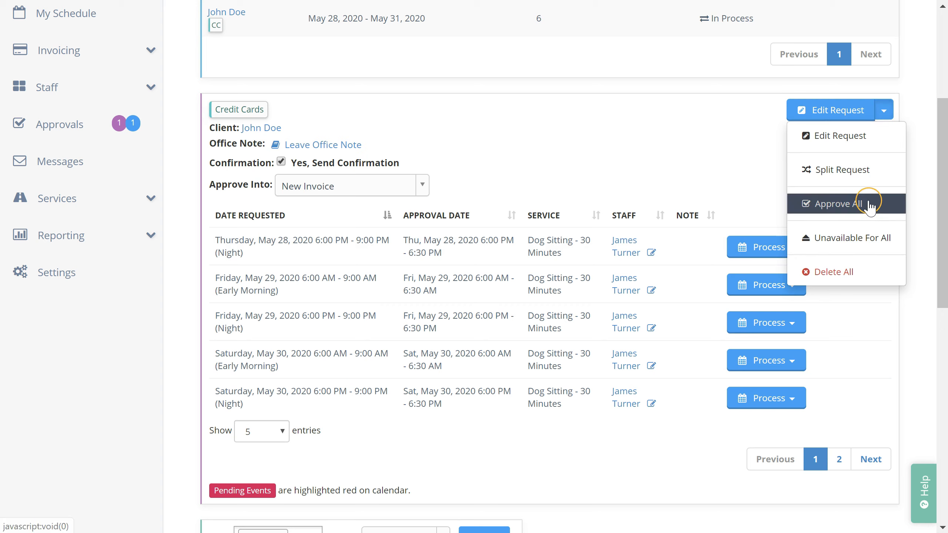
click(720, 146)
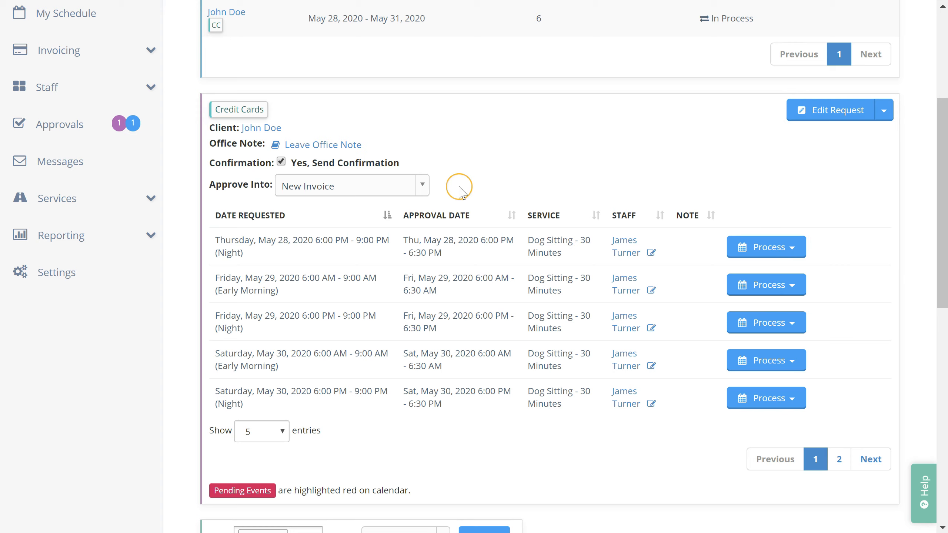
click(421, 189)
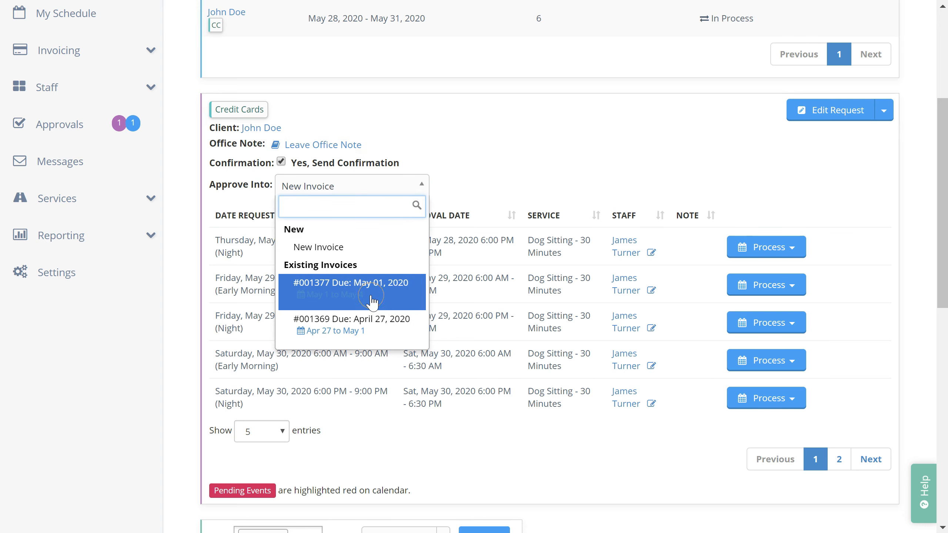
click(465, 154)
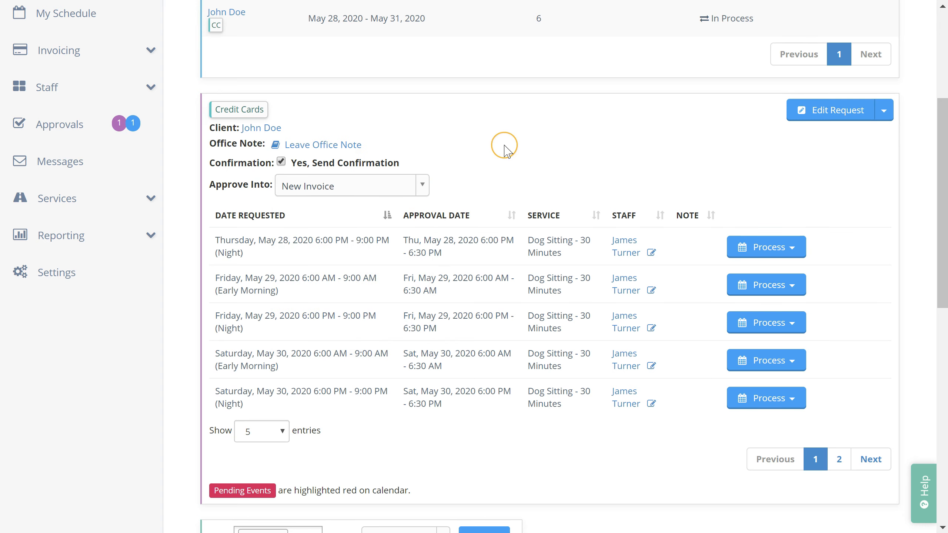
click(885, 113)
click(890, 119)
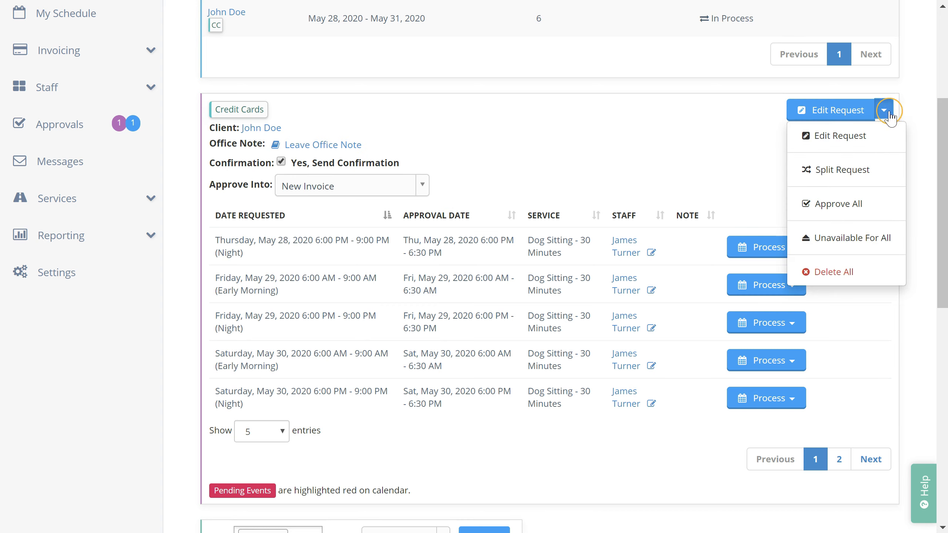
click(885, 174)
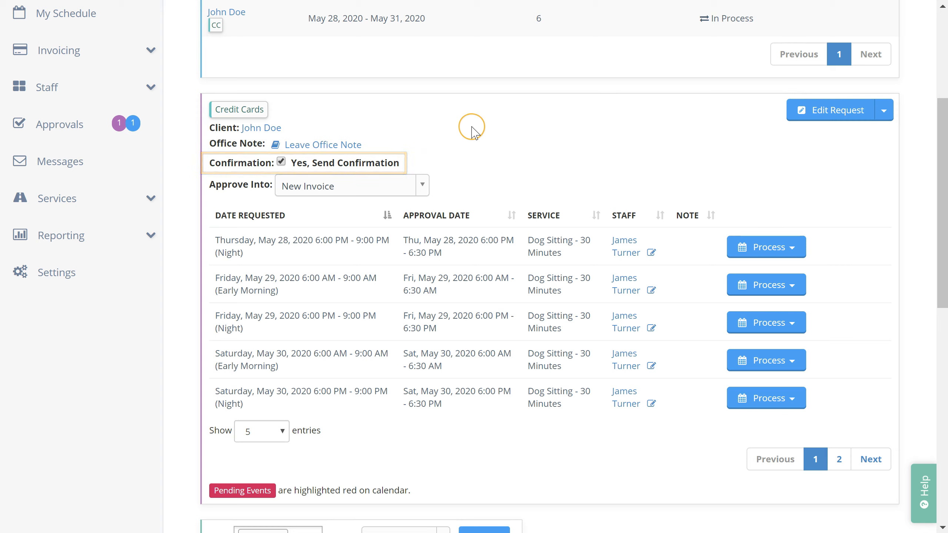
Step: Untick Confirmation so approving the request sends no confirmation to the client
click(281, 162)
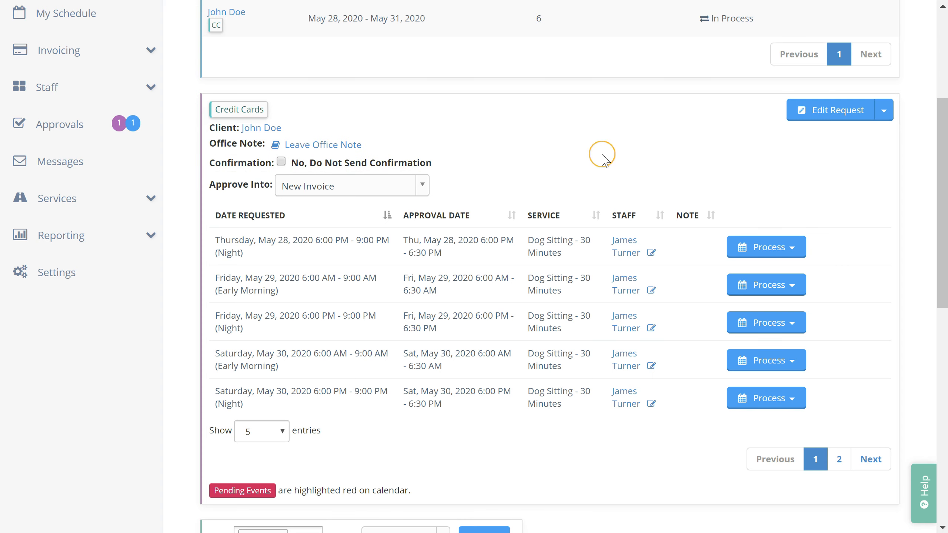
scroll(602, 154, up, 5)
click(603, 21)
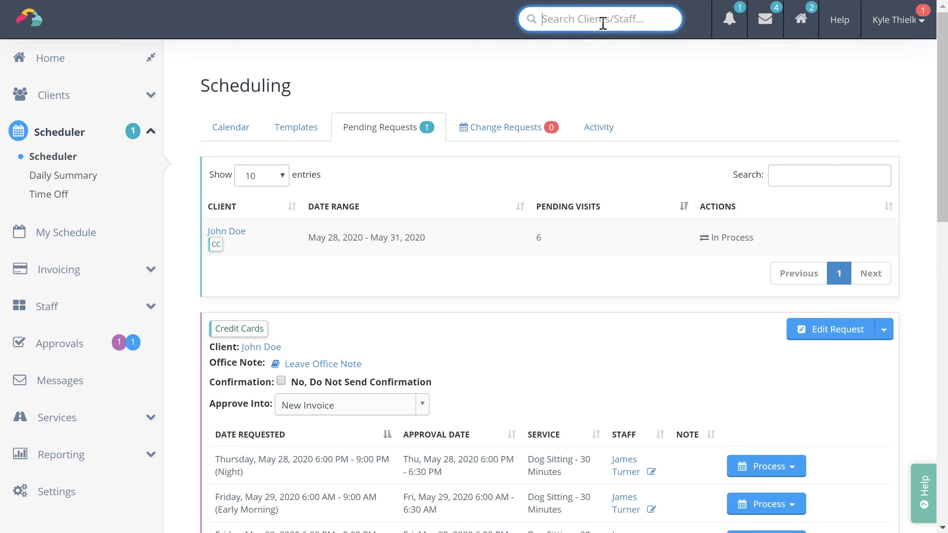
Step: Search for the client by name and open their profile
text(john)
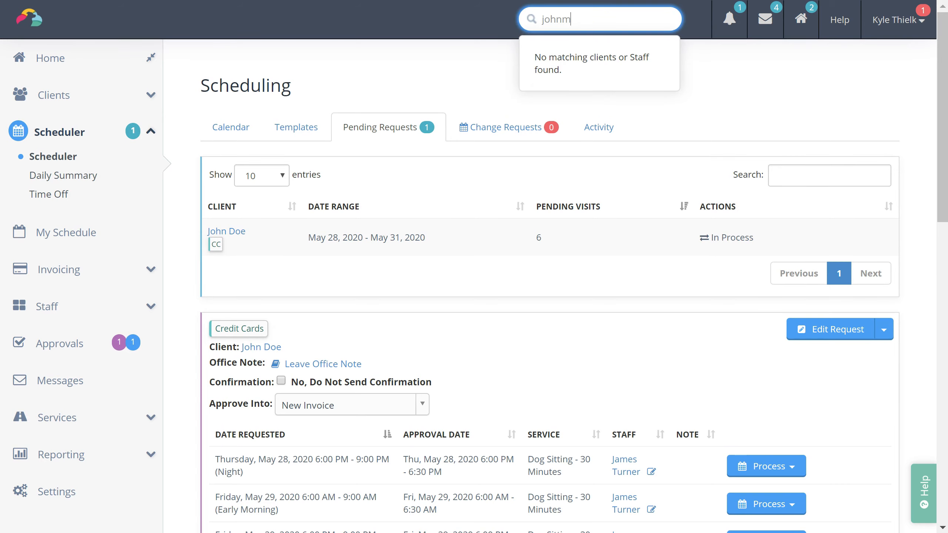
key(Down)
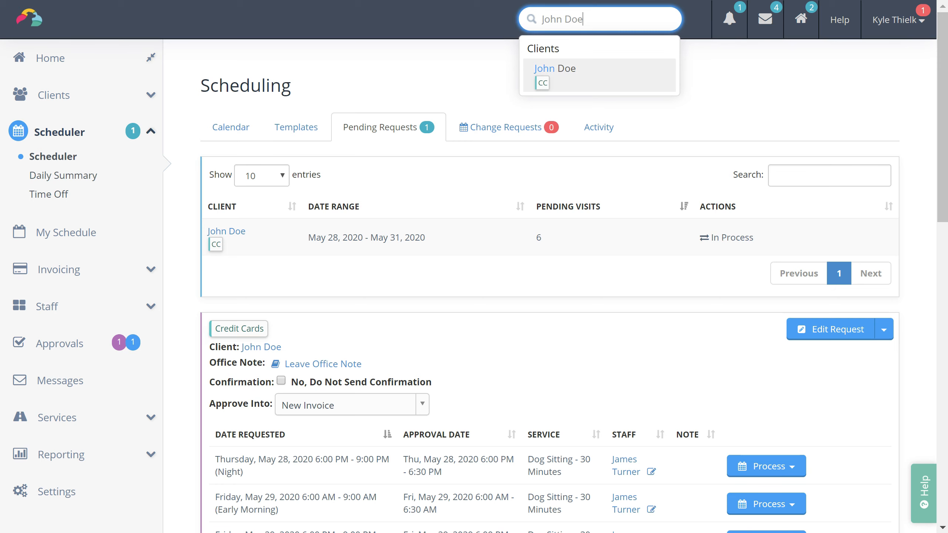
key(Return)
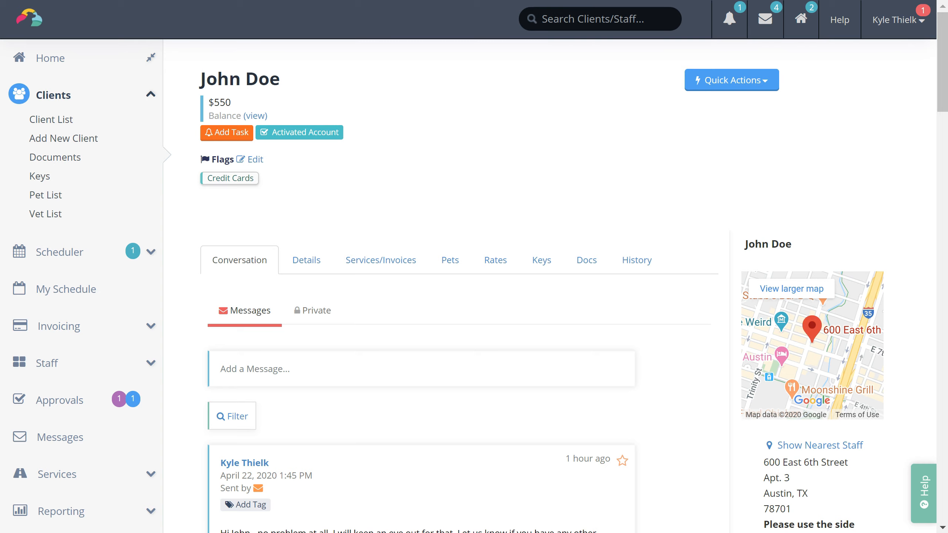
scroll(475, 266, down, 5)
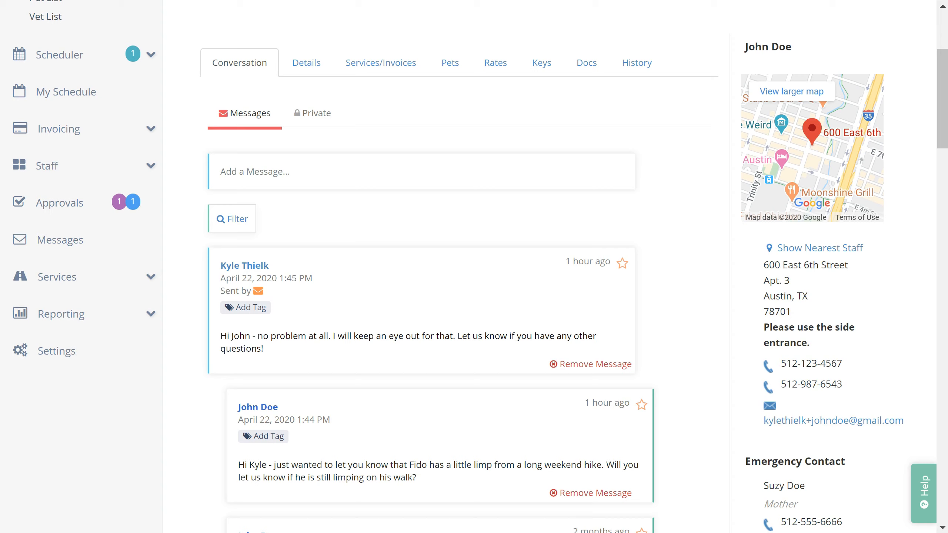
scroll(474, 267, down, 5)
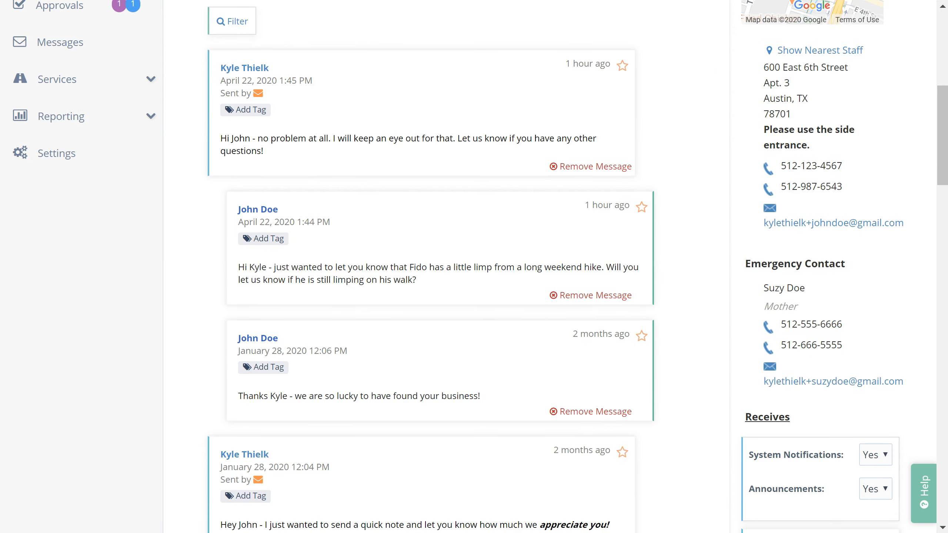
scroll(703, 226, up, 8)
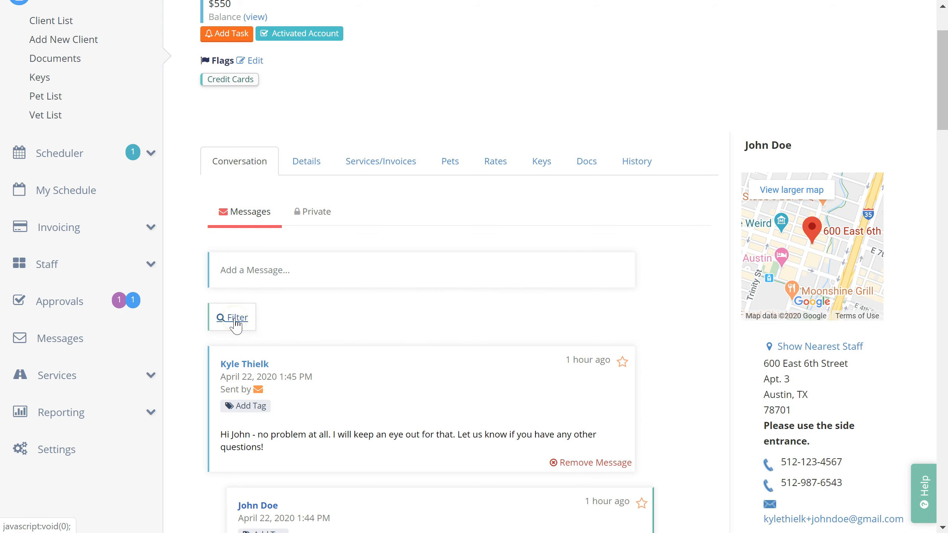
Step: Begin a new message in the client's Add a Message box
click(314, 278)
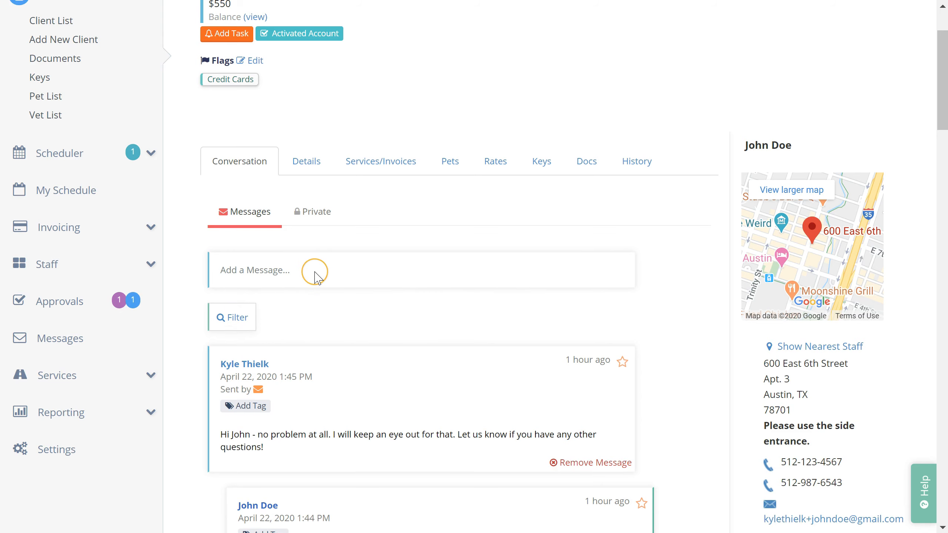
scroll(371, 335, down, 4)
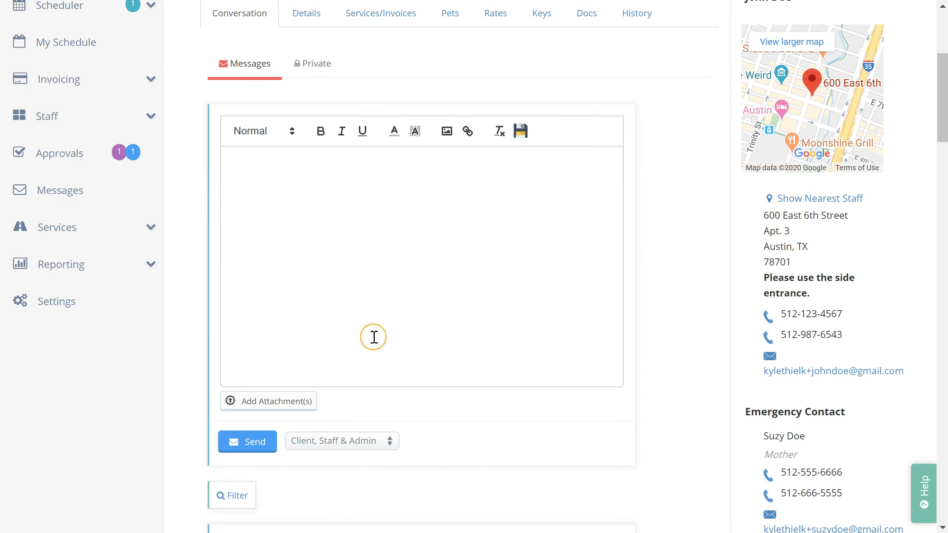
scroll(686, 254, up, 1)
scroll(685, 254, up, 1)
Step: Scroll through the client's Details form and click into the staff-only Private Note field
click(305, 111)
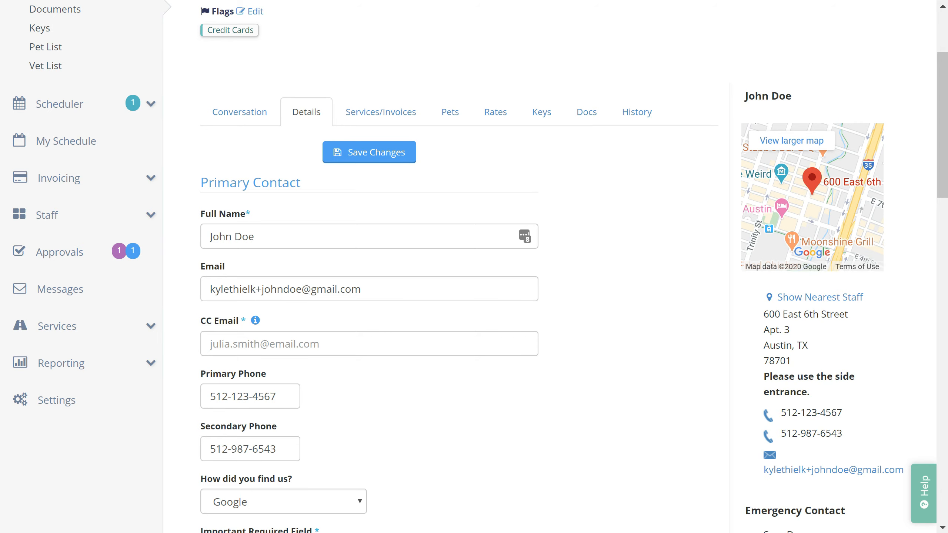
scroll(474, 267, down, 2)
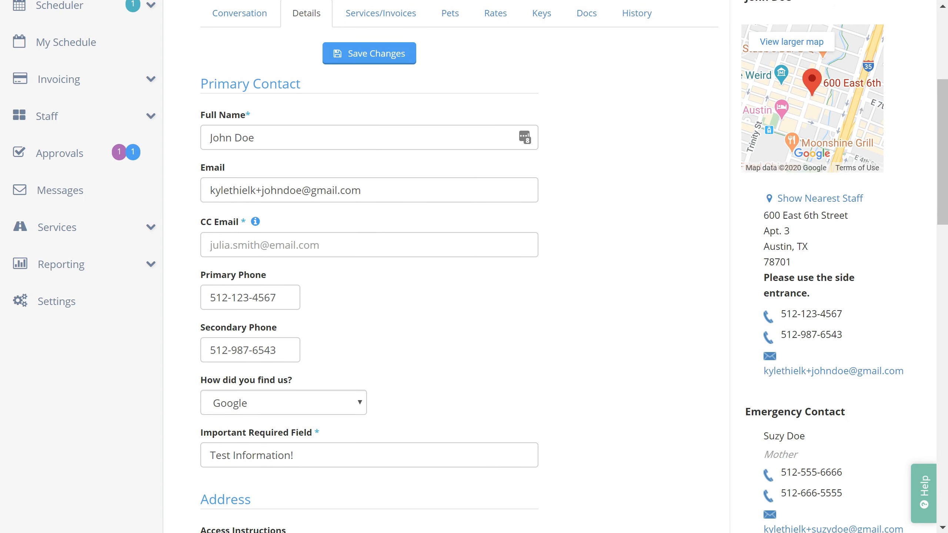
scroll(474, 267, down, 4)
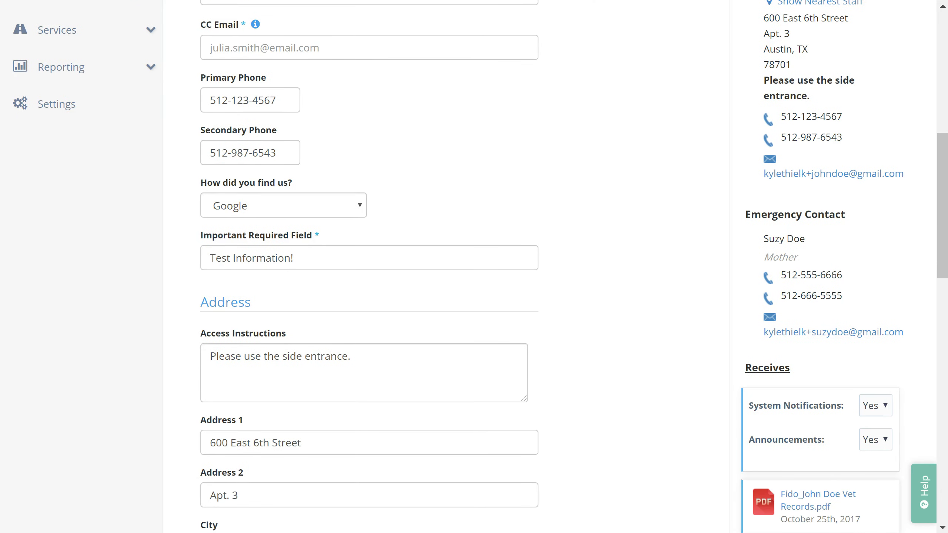
scroll(474, 267, down, 7)
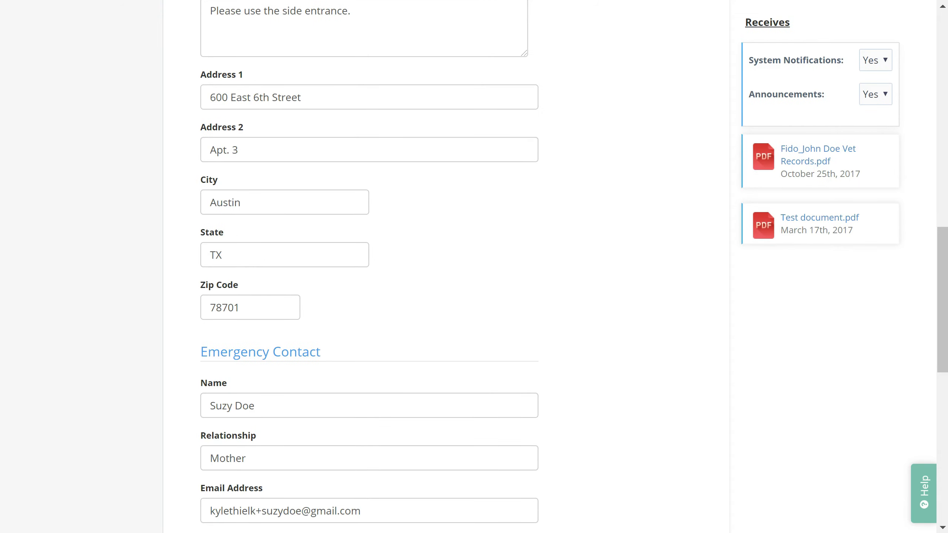
scroll(474, 266, down, 8)
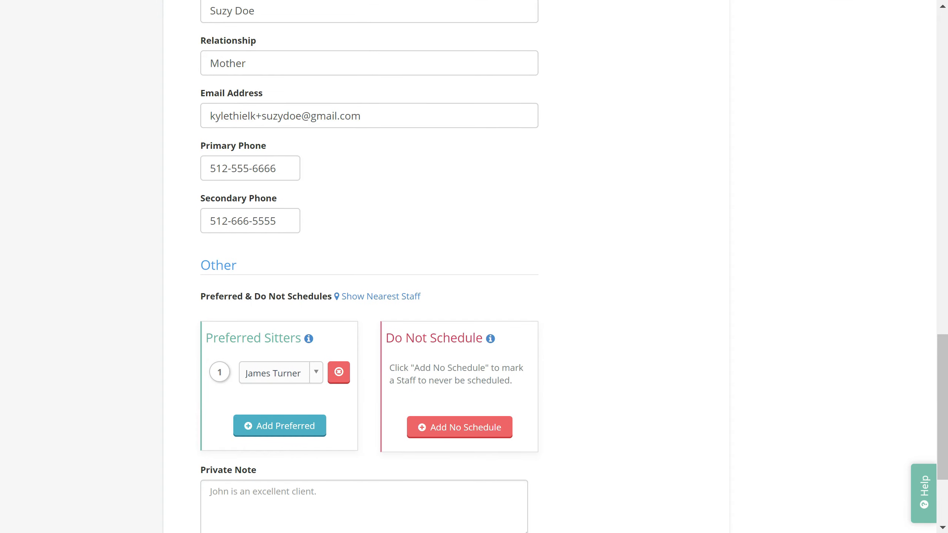
scroll(474, 266, down, 3)
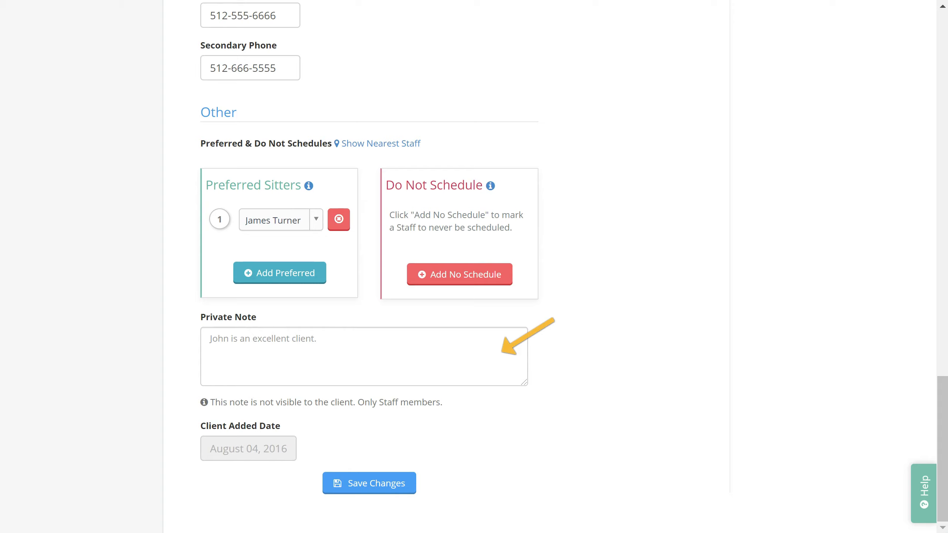
click(210, 340)
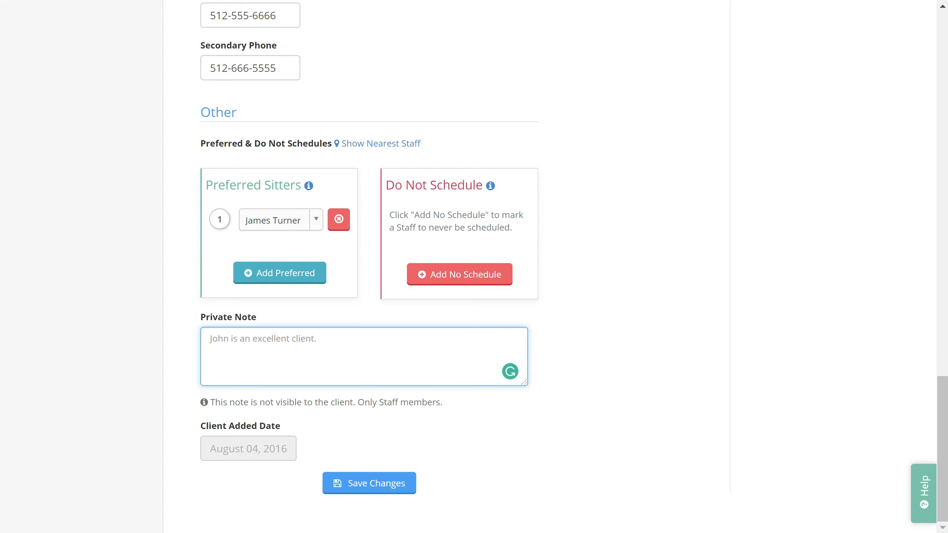
scroll(474, 266, up, 20)
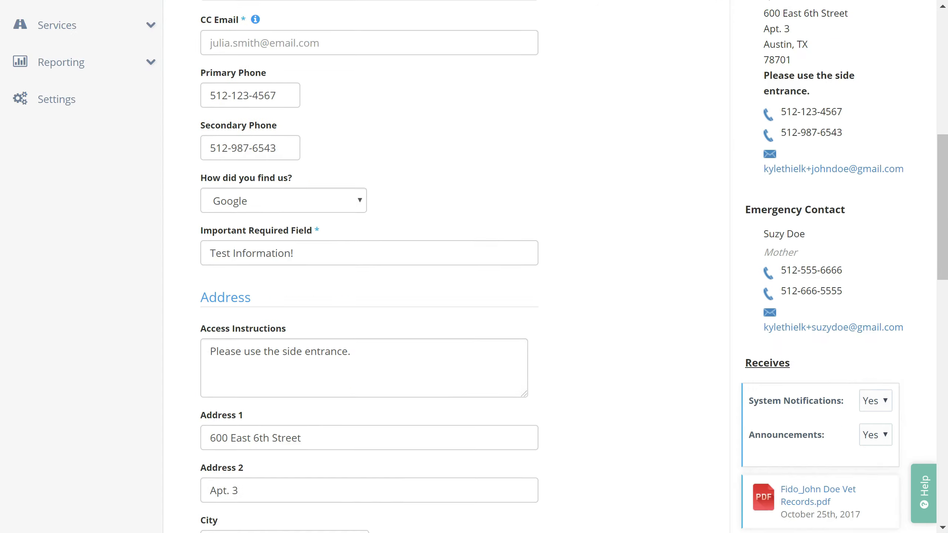
scroll(476, 311, up, 4)
Step: Browse the Services/Invoices tab's 386 invoices and Dog Sitting - 30 Minutes visits on invoice 001377
click(413, 266)
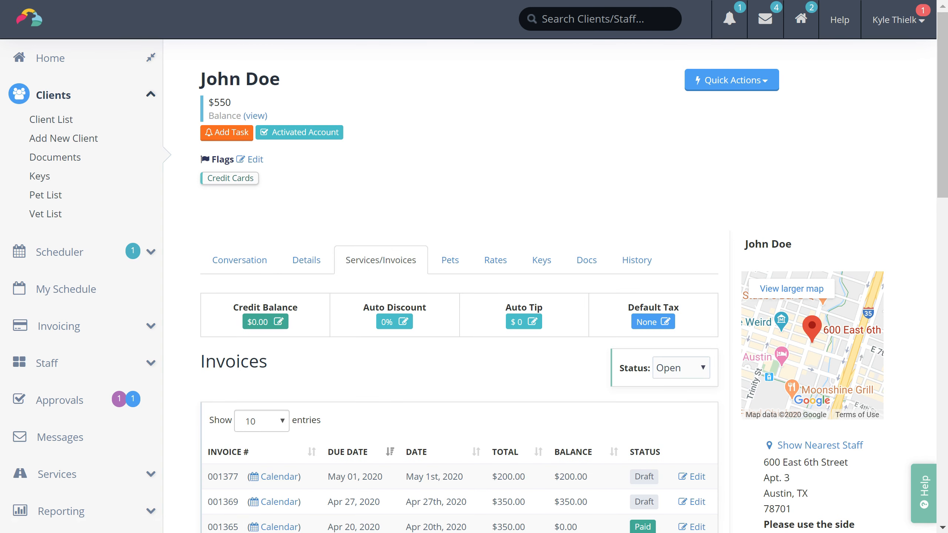
scroll(459, 266, down, 5)
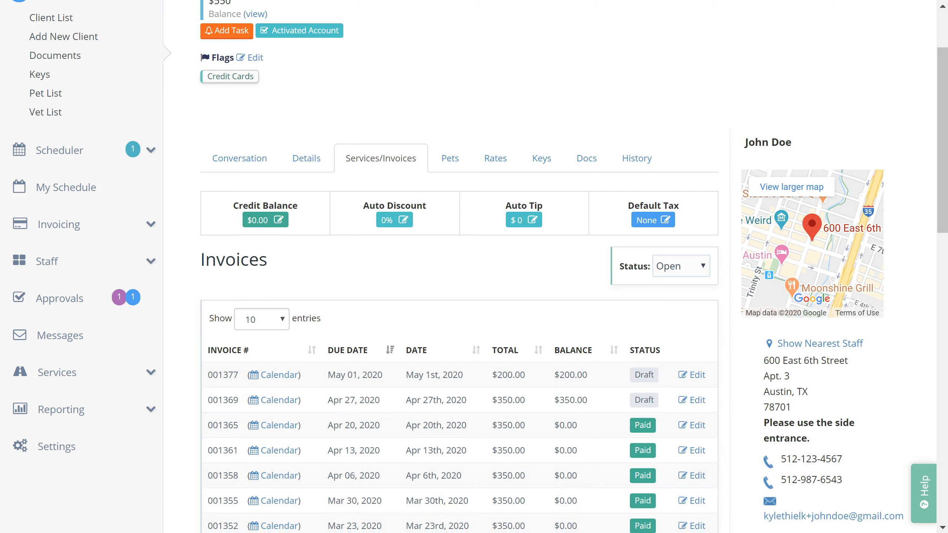
scroll(459, 267, down, 7)
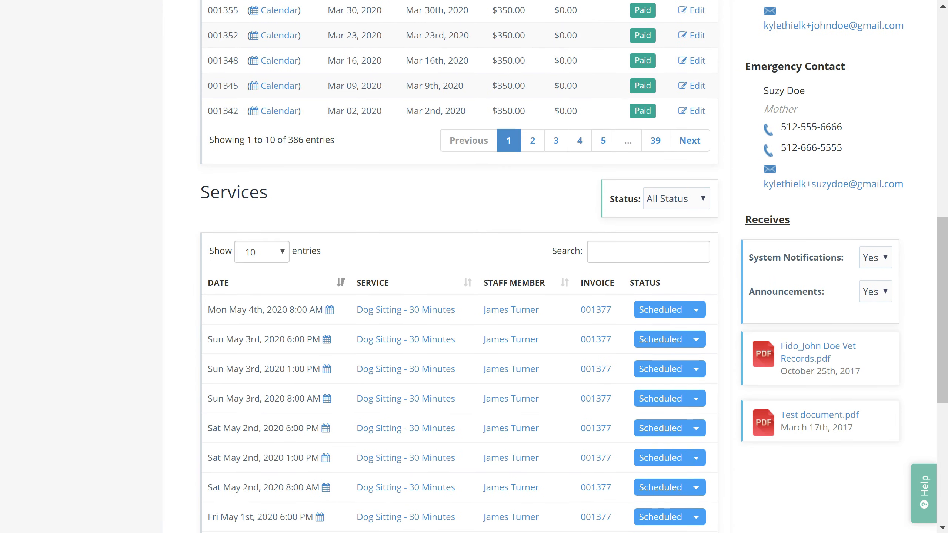
scroll(460, 267, up, 5)
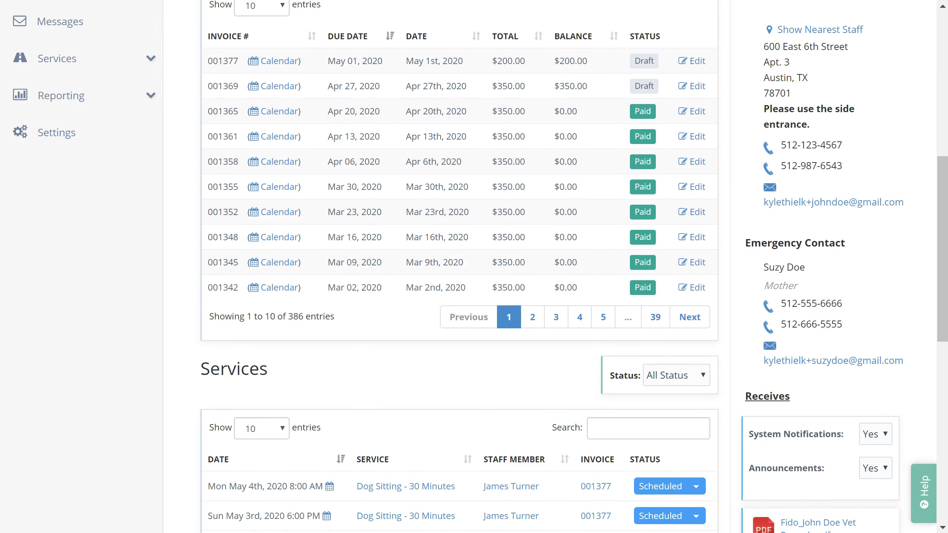
scroll(460, 267, up, 5)
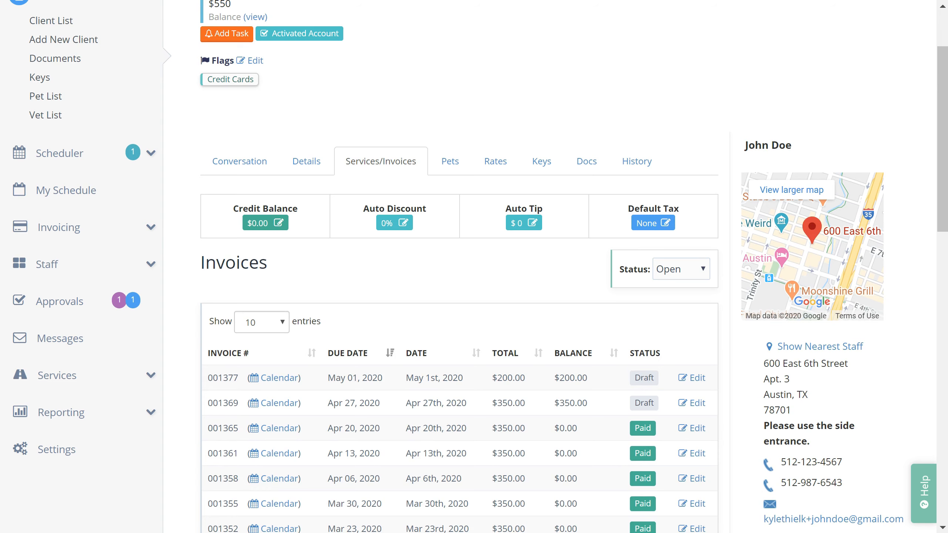
Step: Look over the client's pets list
click(450, 164)
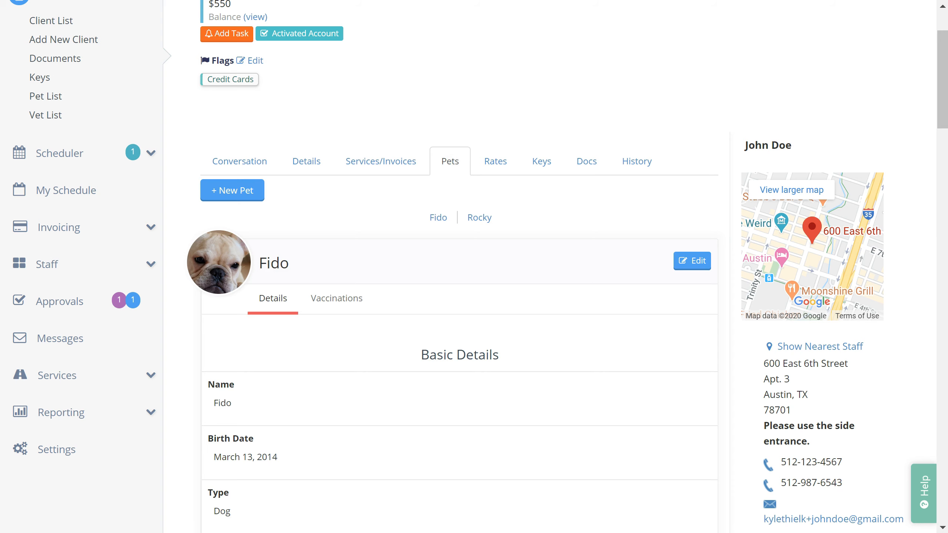
scroll(460, 336, down, 4)
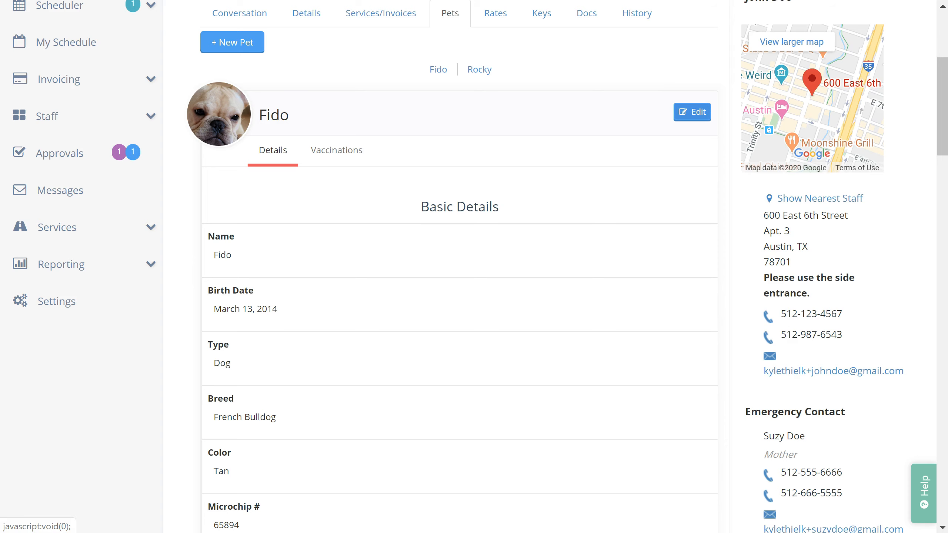
scroll(603, 196, up, 3)
Step: Keep the client's Dog Walking rate of 35 in dollars, then bring up the client's keys
click(499, 118)
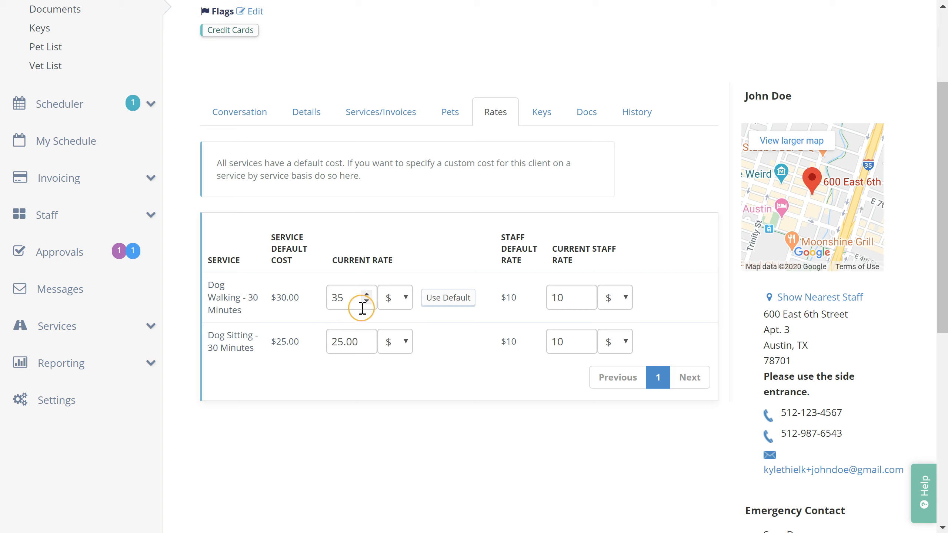
click(397, 298)
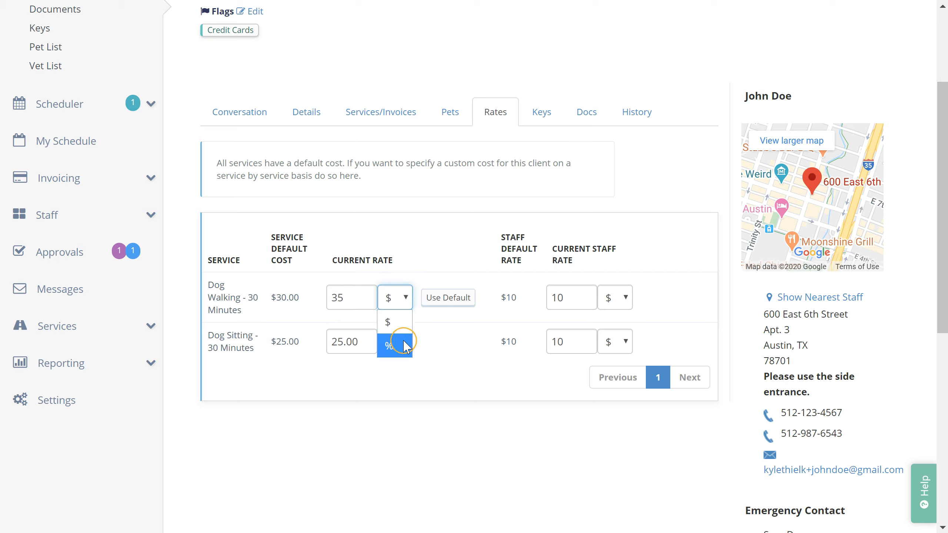
click(450, 211)
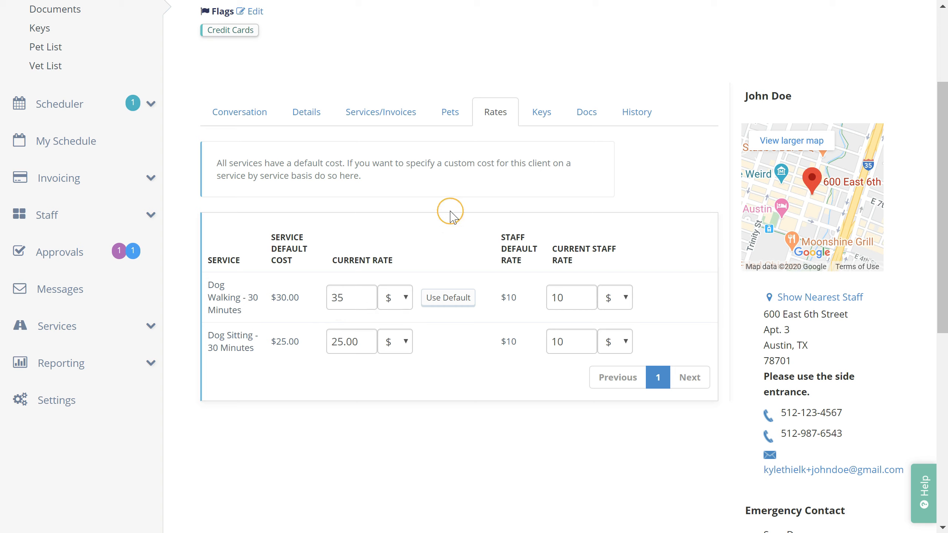
click(541, 113)
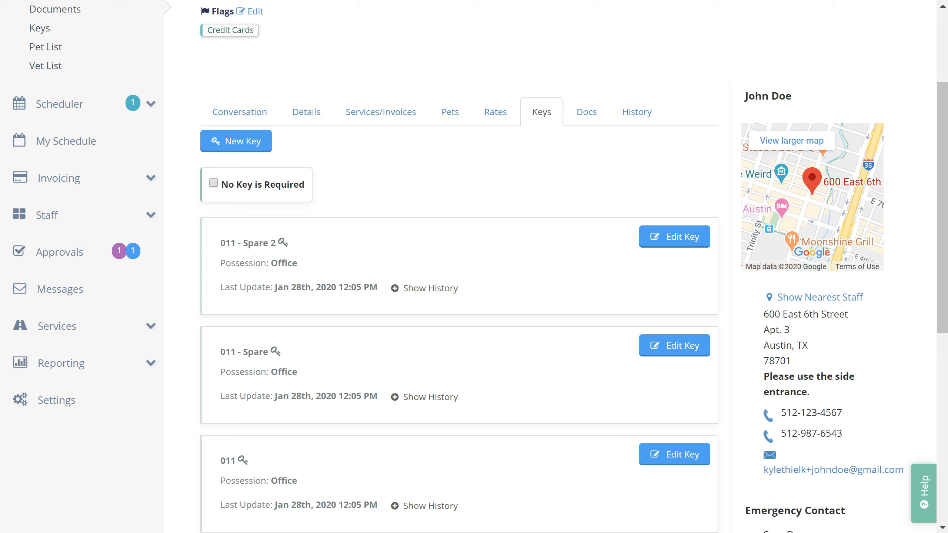
Step: Start a new key, check who it could be with, then discard it
click(243, 142)
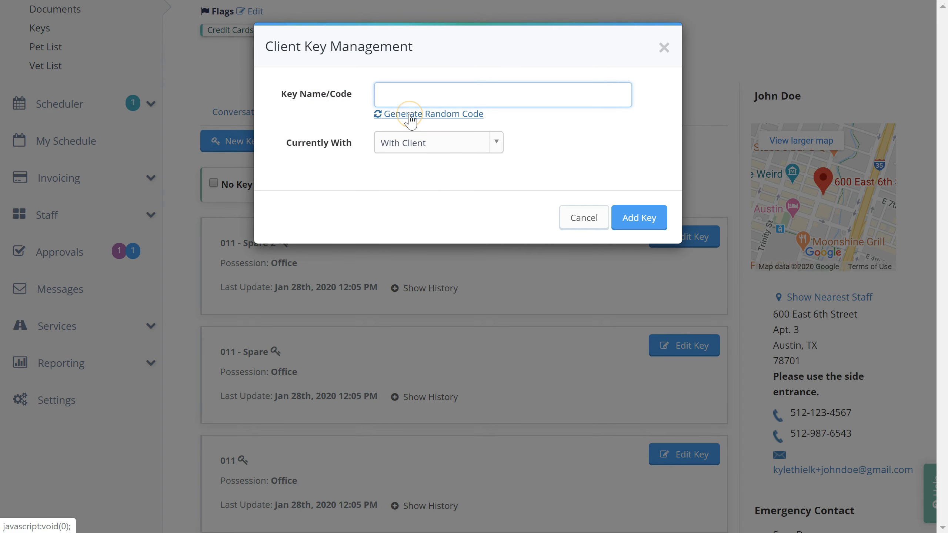
click(445, 149)
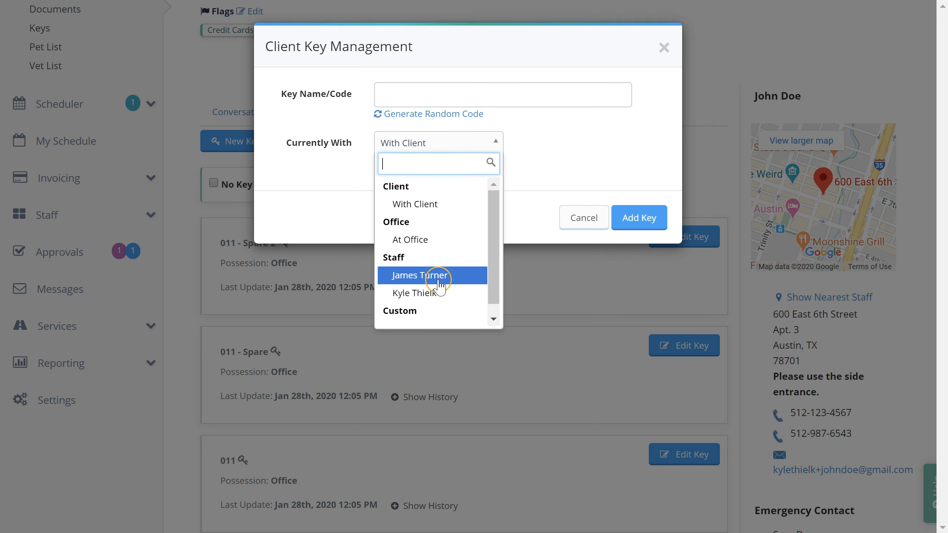
click(582, 221)
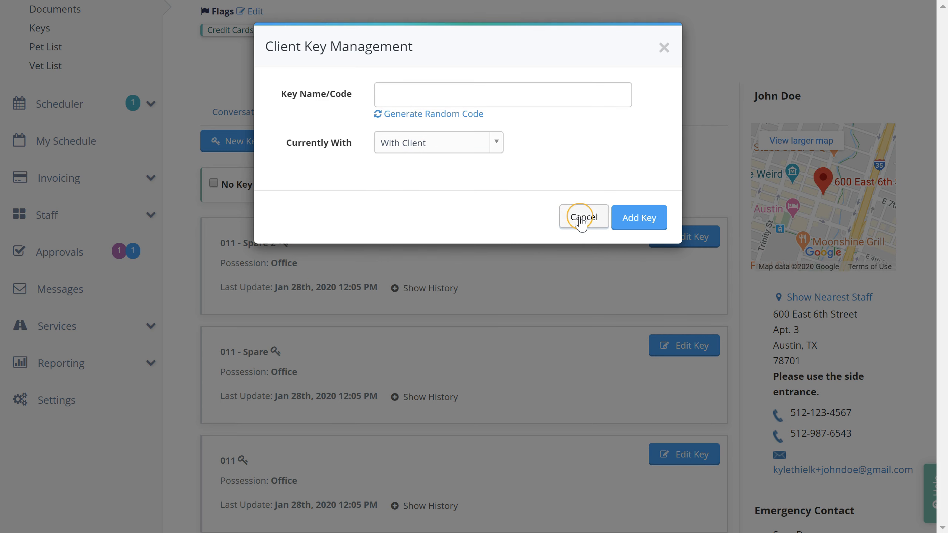
click(582, 221)
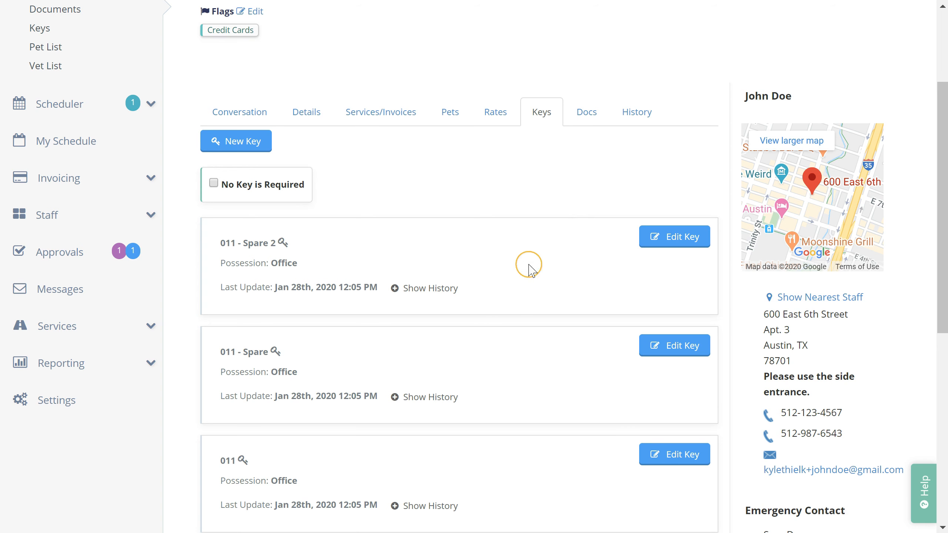
Step: Reassign key 011 - Spare 2 from the Office to the staff member, save, and review its history
click(664, 245)
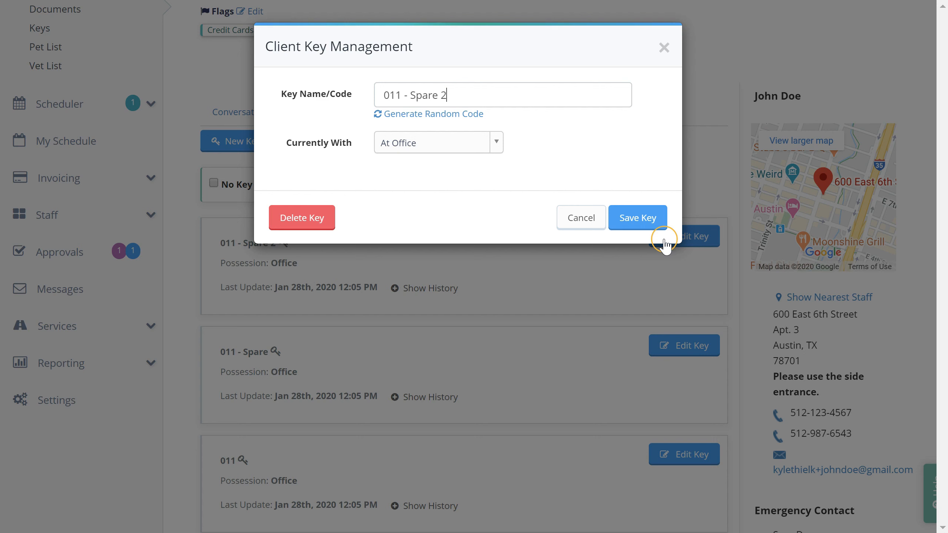
click(423, 150)
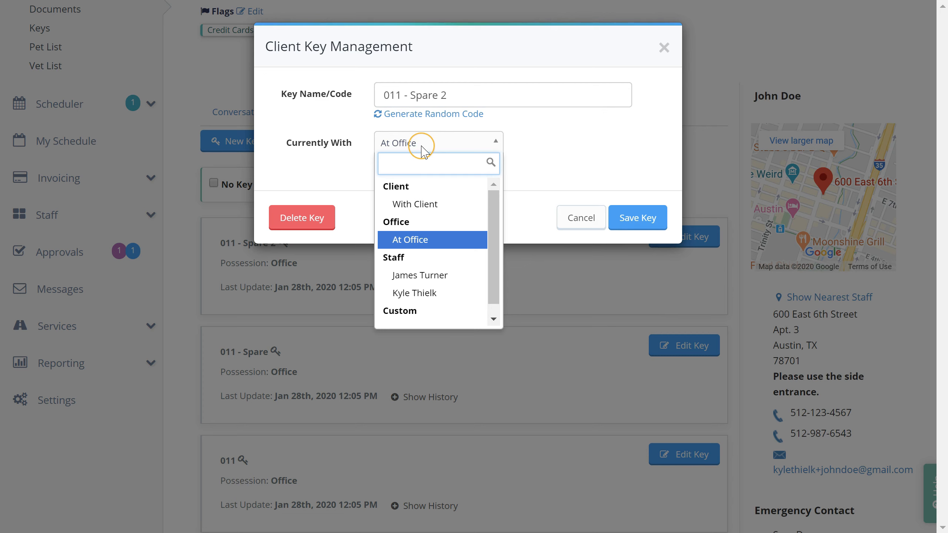
click(433, 277)
click(634, 218)
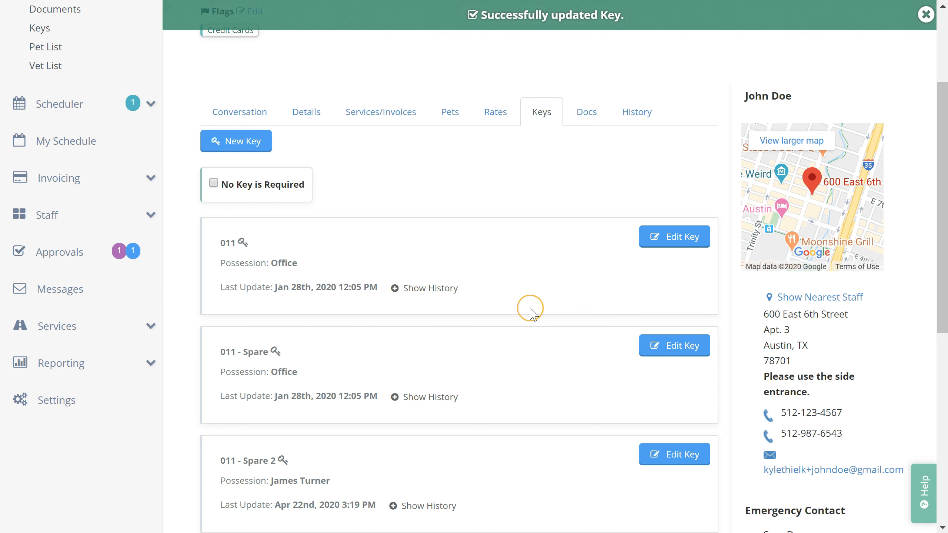
click(444, 295)
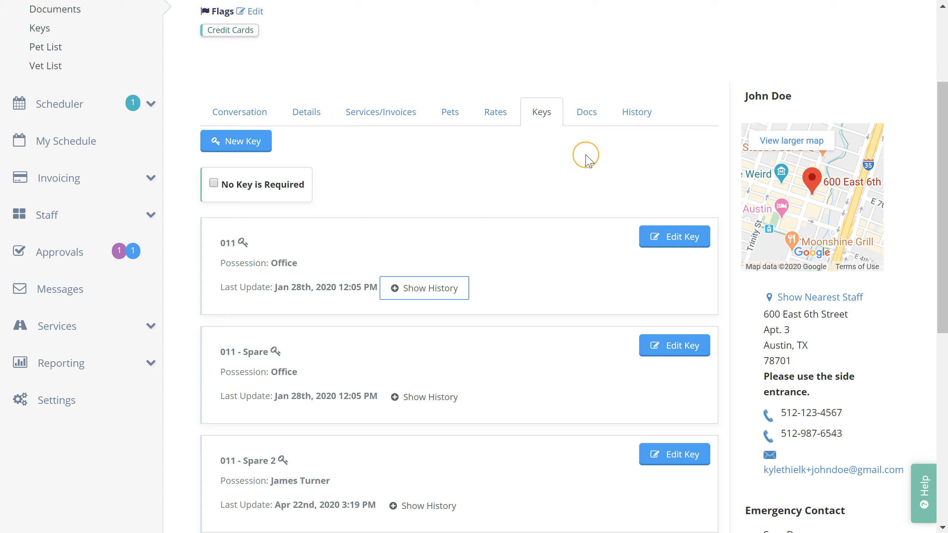
click(596, 122)
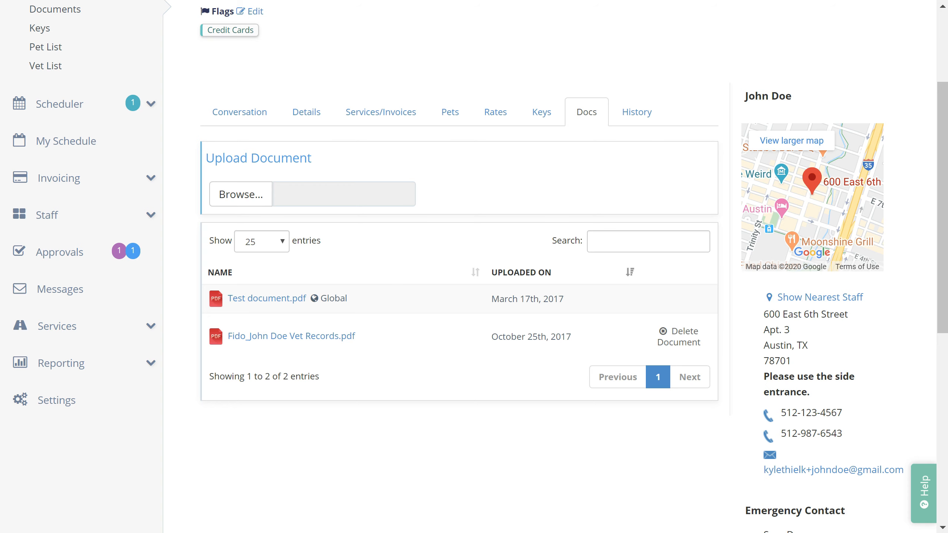
Step: Scroll back to the top of the Docs tab listing Test document.pdf and the vet records PDF
scroll(627, 149, up, 5)
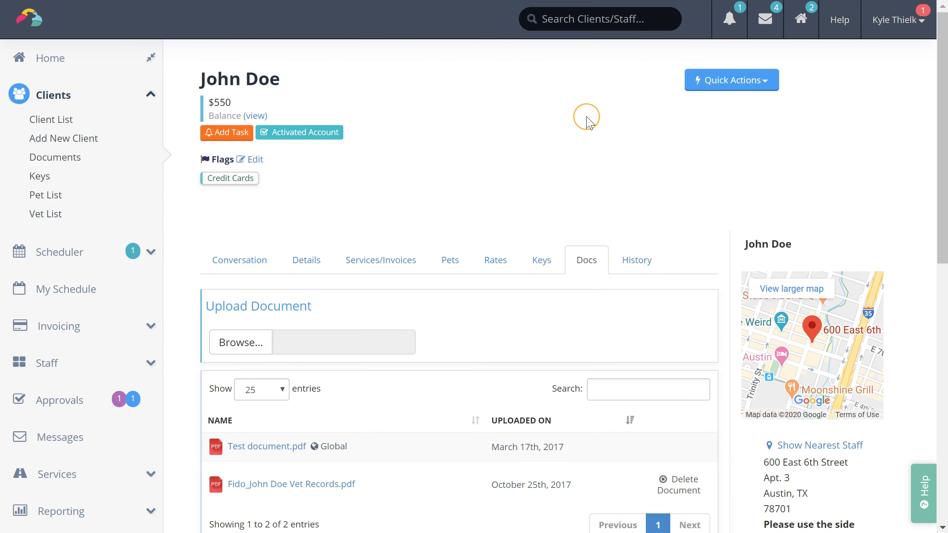
Step: Search Clients/Staff for the staff member by name and open their profile
click(578, 22)
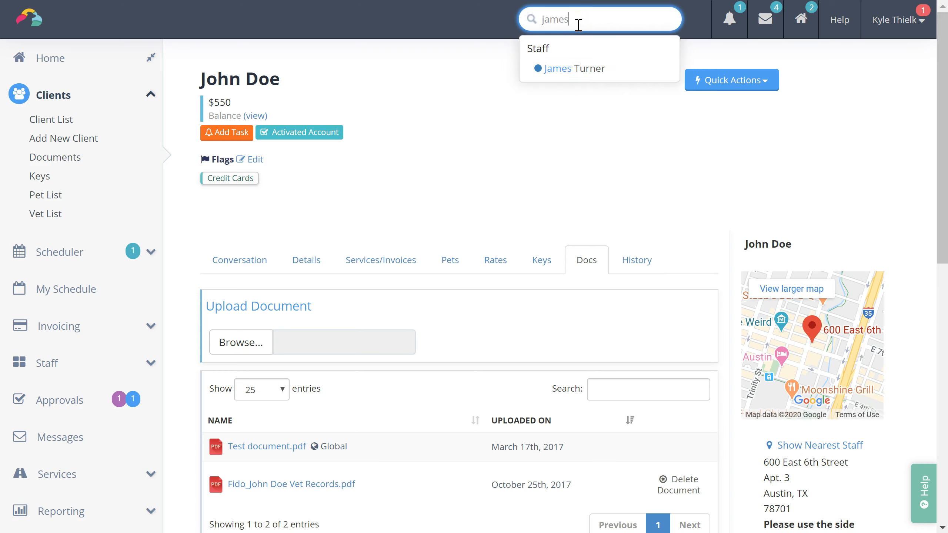
key(Return)
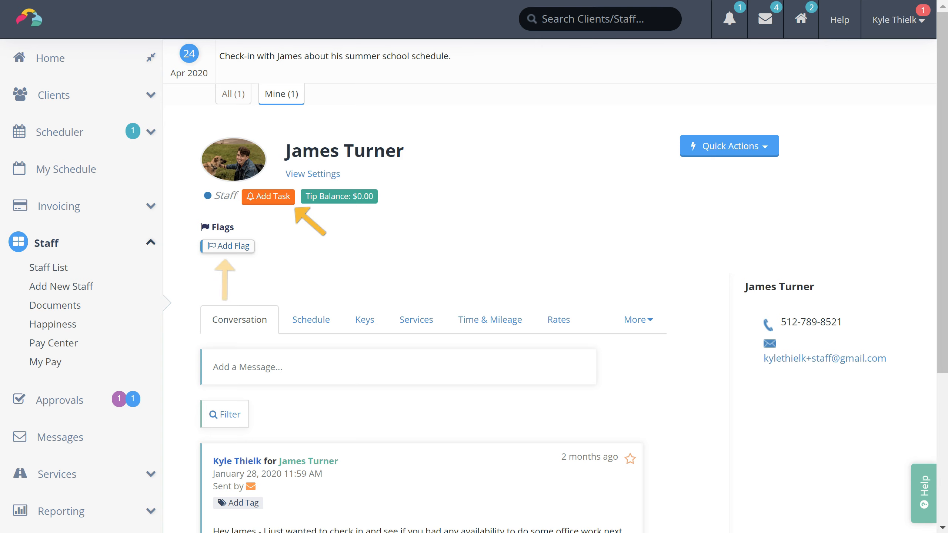
scroll(474, 266, down, 4)
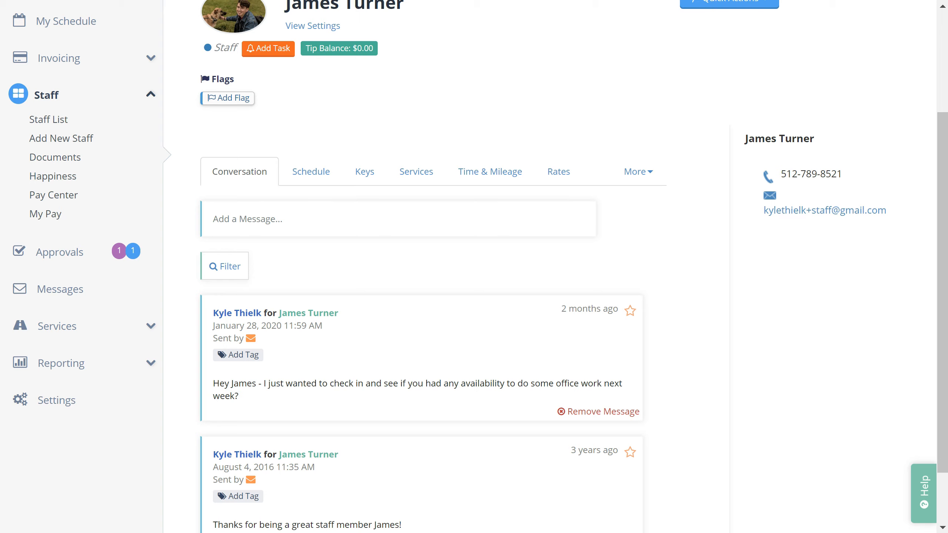
Step: Review the staff member's weekly schedule and the keys they hold
click(312, 171)
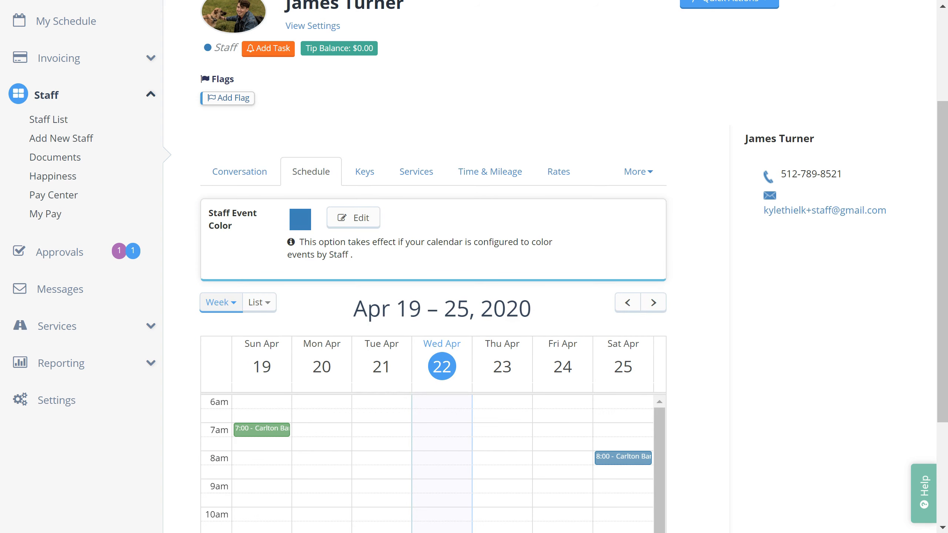
scroll(474, 267, down, 4)
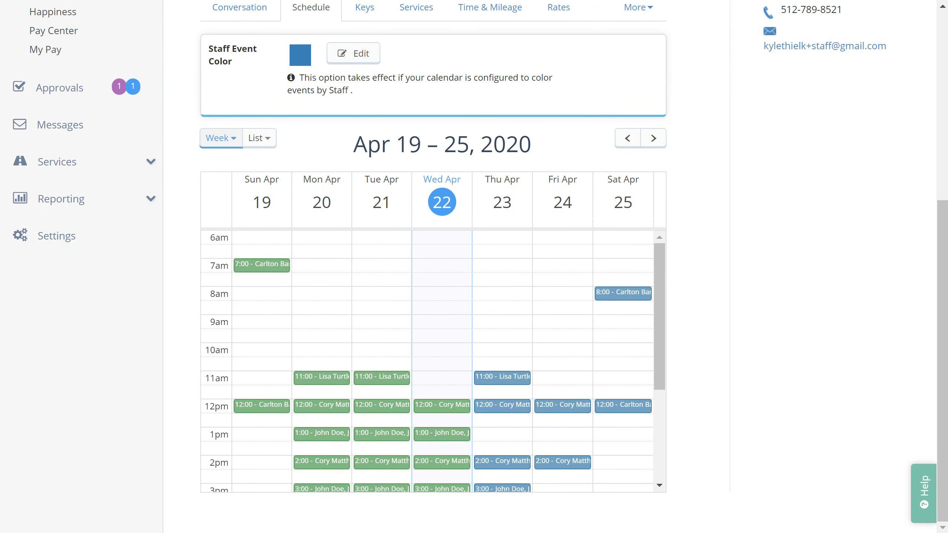
scroll(475, 267, up, 6)
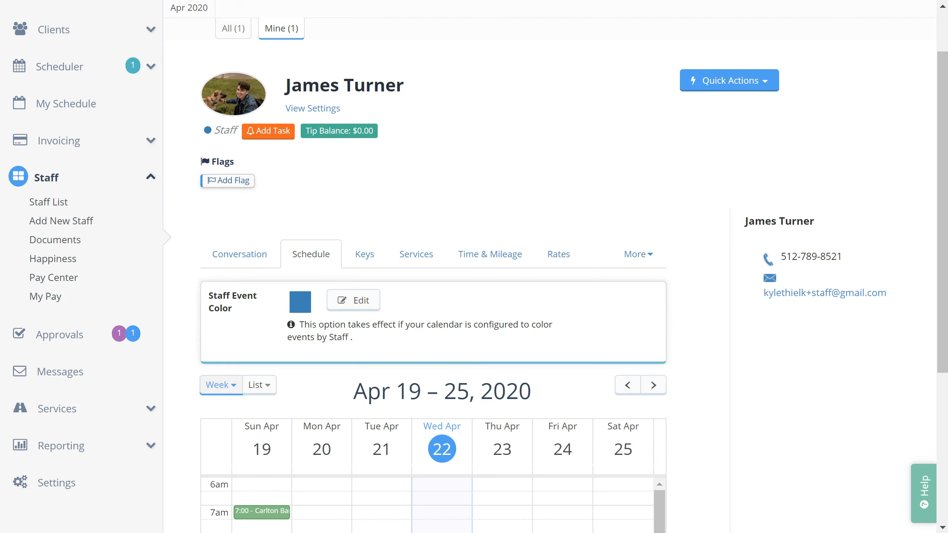
click(374, 248)
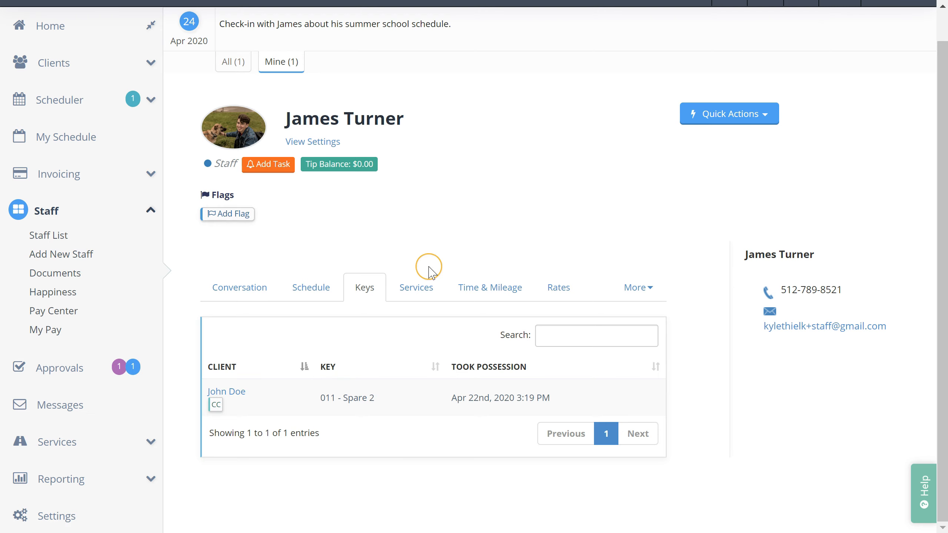
Step: Check their booked services, time and mileage, then pay rates ($12 for Dog Walking - 30 Minutes)
click(429, 286)
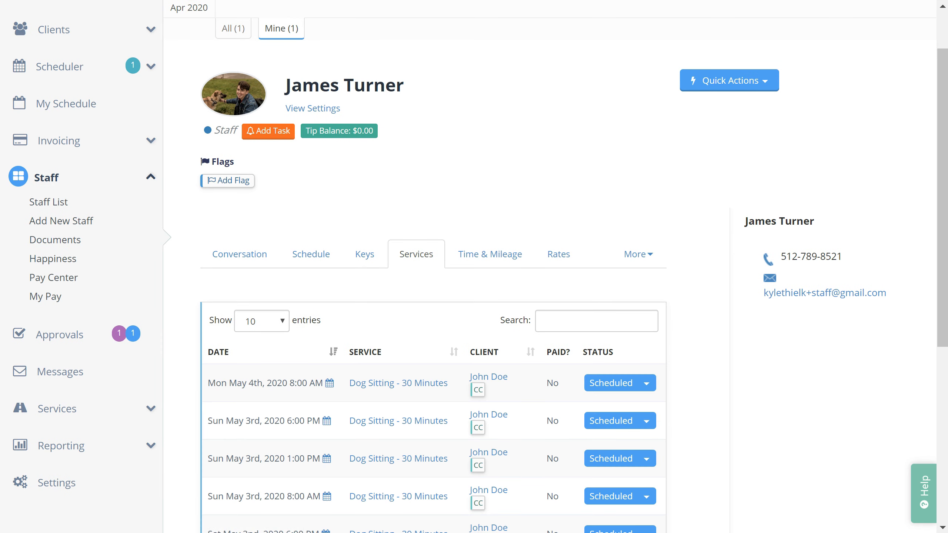
scroll(474, 267, down, 5)
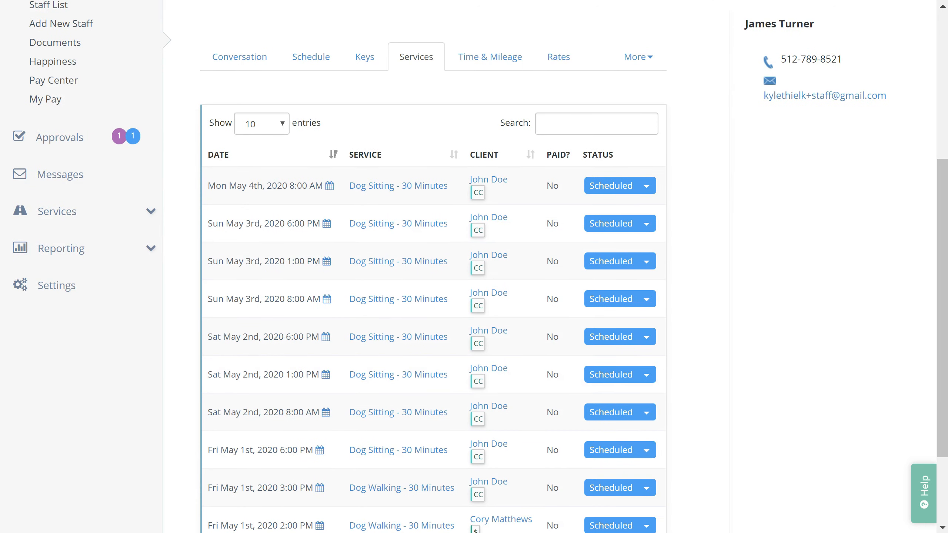
scroll(475, 266, up, 6)
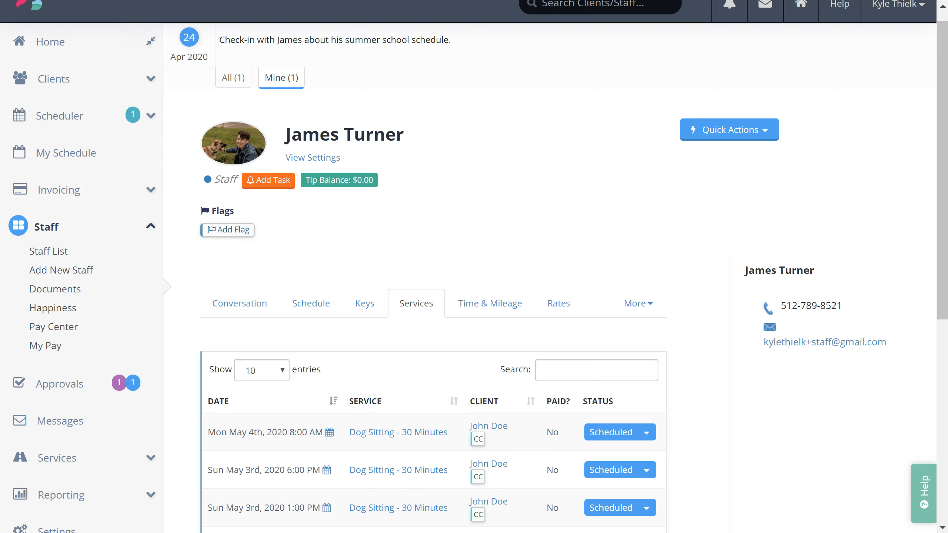
click(510, 303)
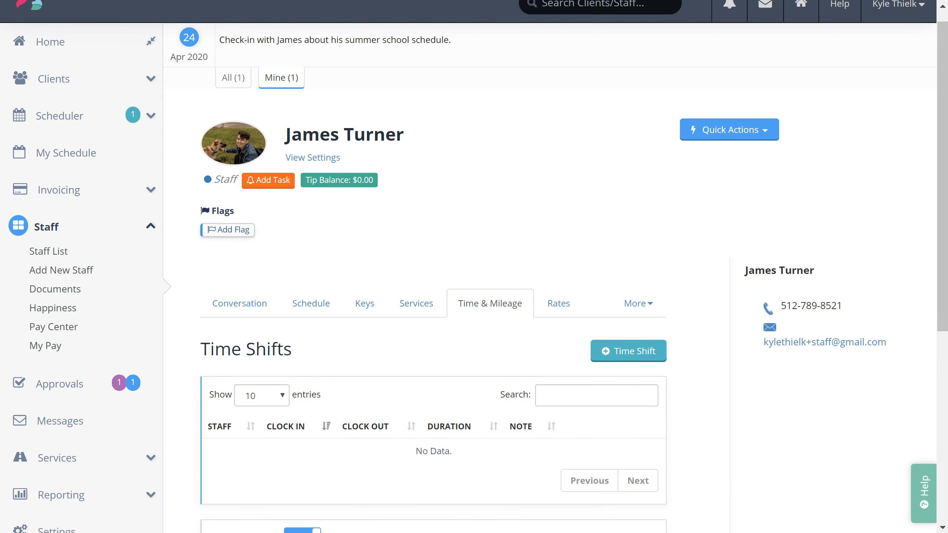
scroll(474, 267, down, 4)
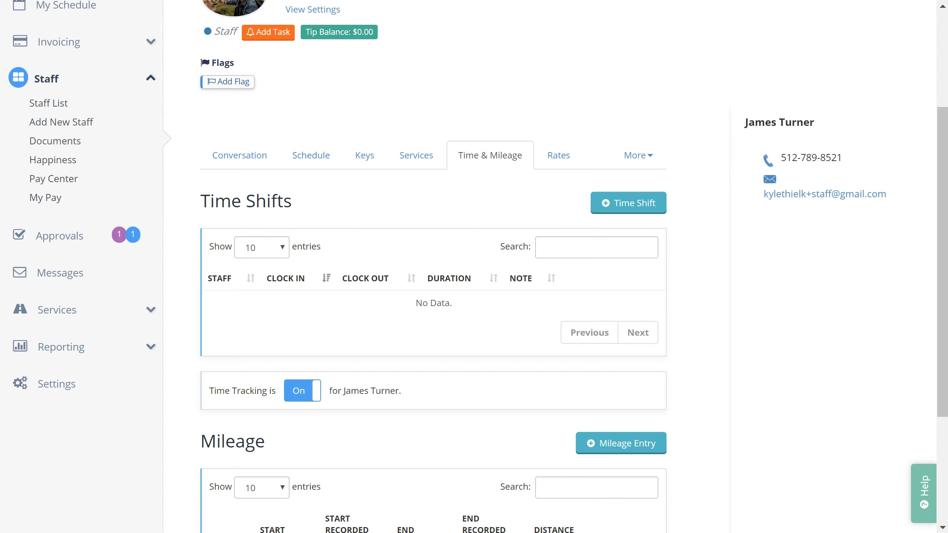
click(568, 157)
scroll(474, 266, down, 3)
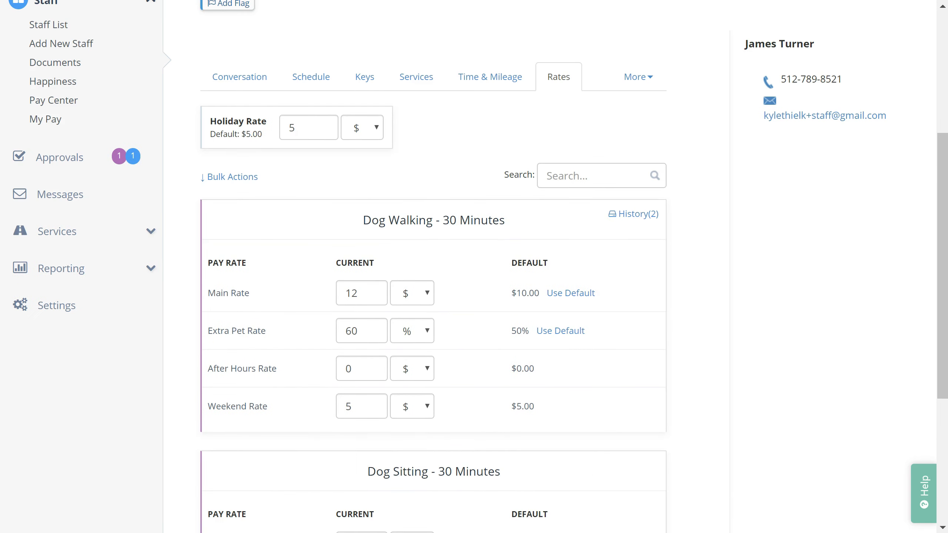
Step: View the staff member's pay stubs, then the Pay Center's Pay Stubs for Apr 1–30, 2020
click(648, 83)
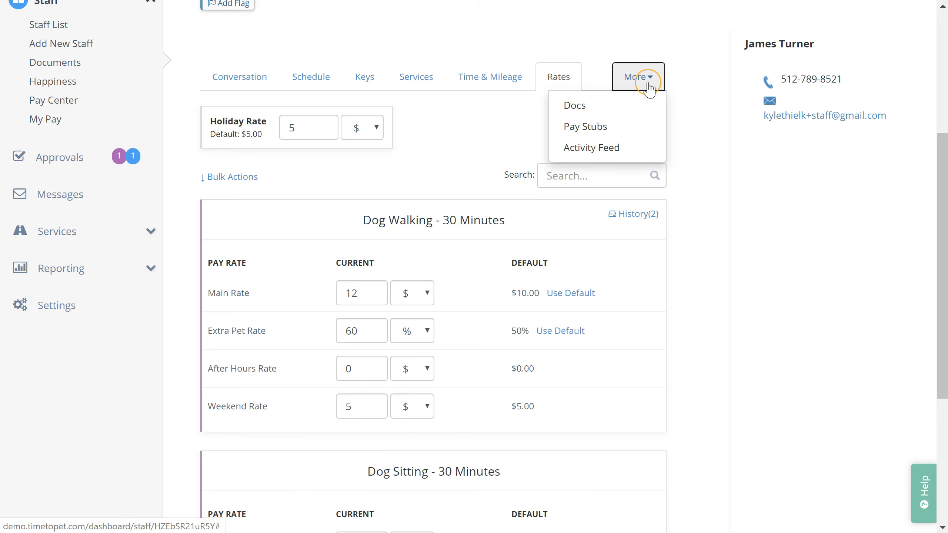
click(607, 127)
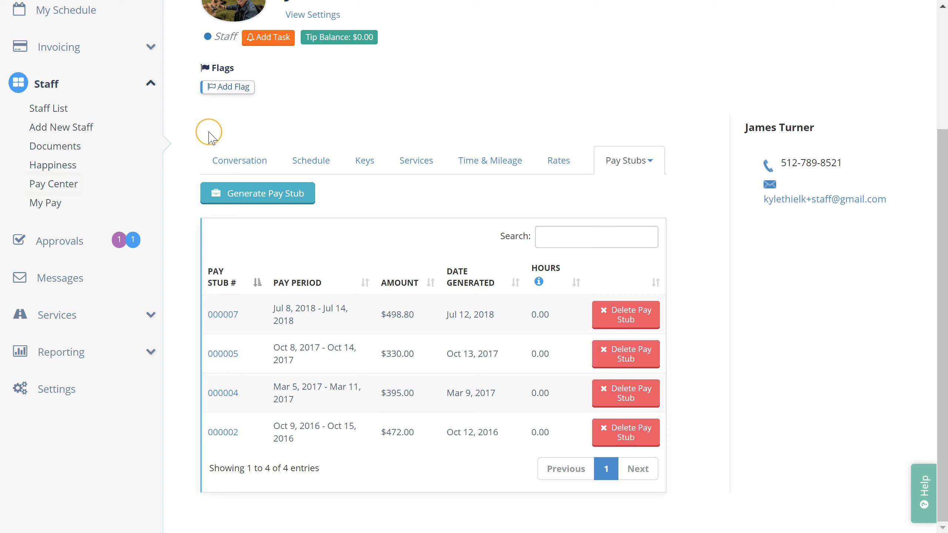
click(66, 191)
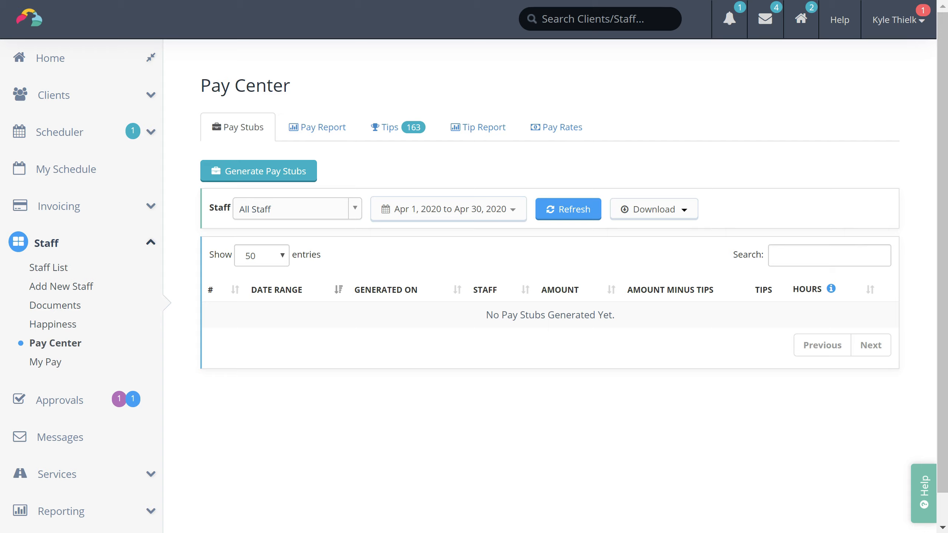
Step: Go to the Invoice List and open draft invoice 001369 for editing
click(91, 215)
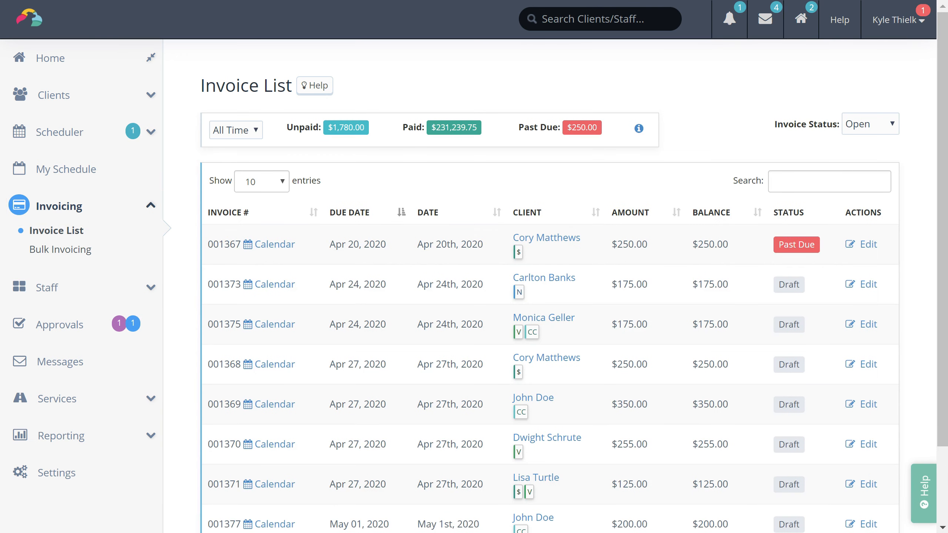
scroll(474, 284, down, 2)
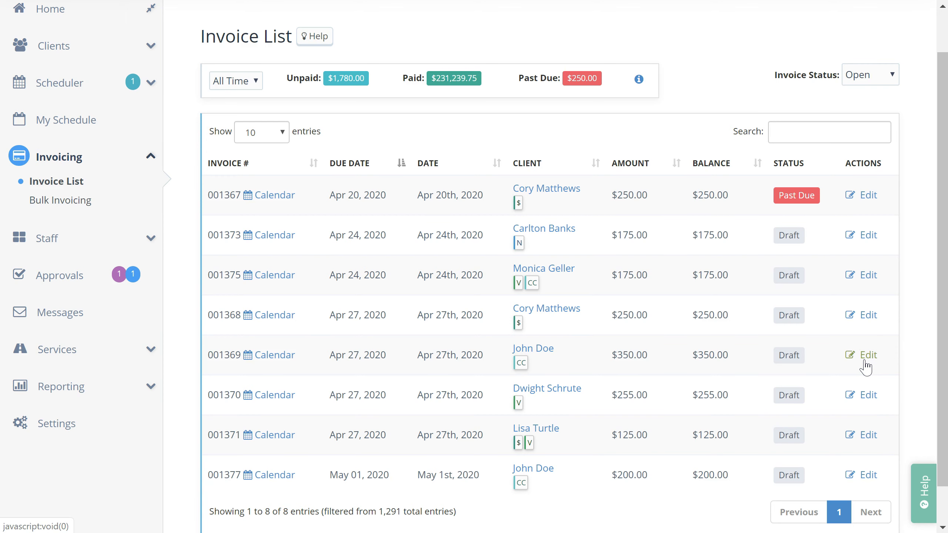
click(865, 362)
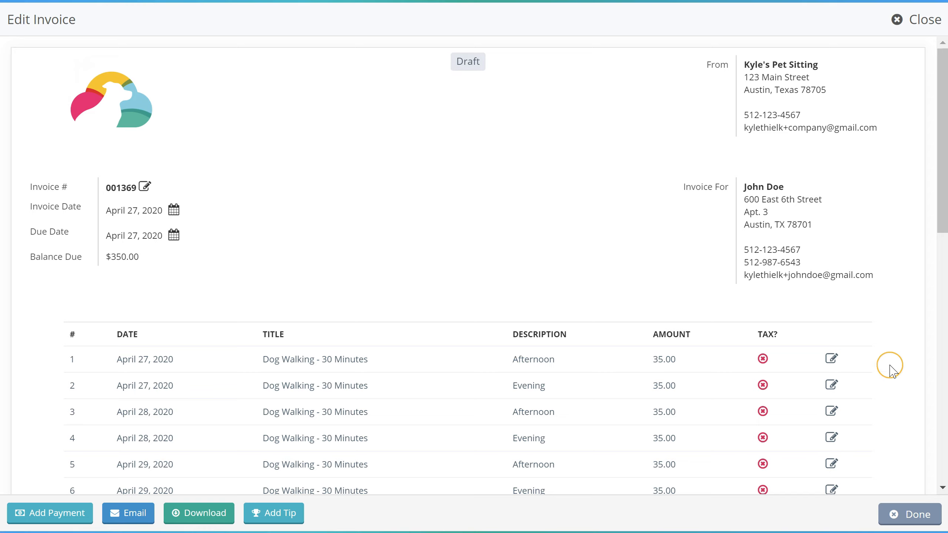
Step: Re-save line 1 of invoice 001369 unchanged and close the invoice at $350.00 due
click(832, 359)
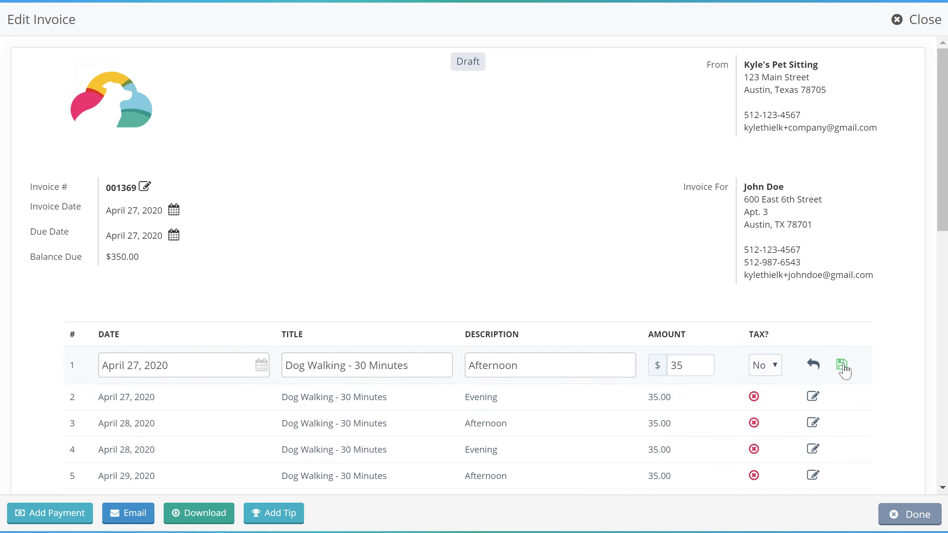
click(843, 366)
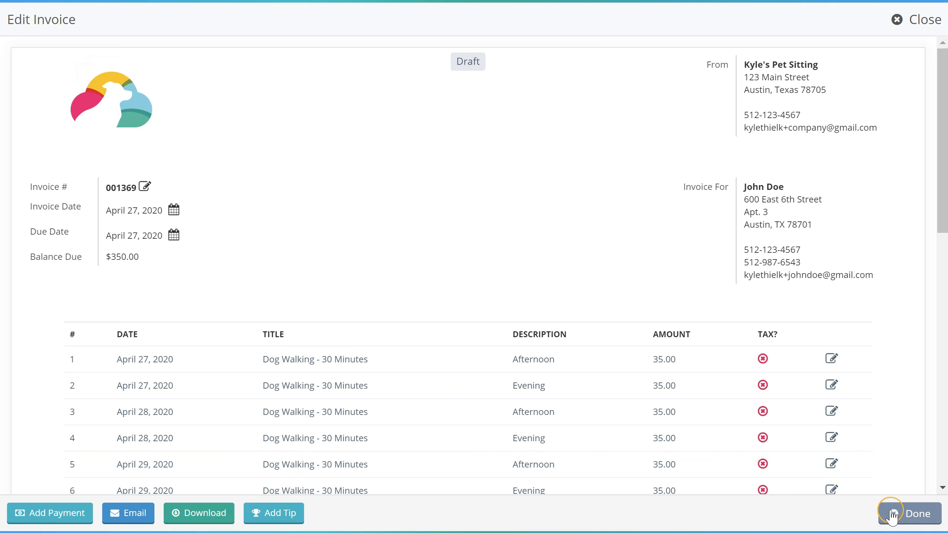
click(904, 515)
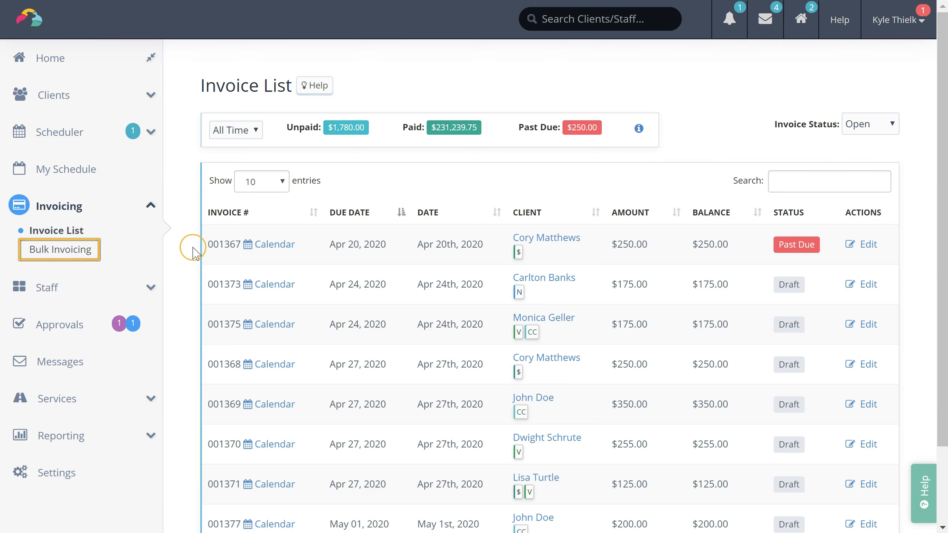
Step: In Bulk Invoicing, search unpaid invoices with Any Due Date
click(86, 251)
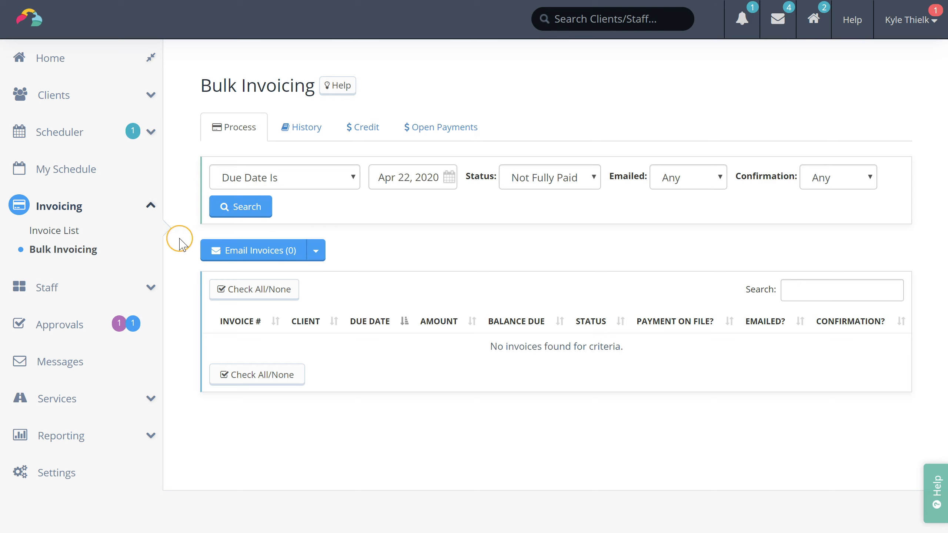
click(325, 178)
click(295, 218)
click(829, 178)
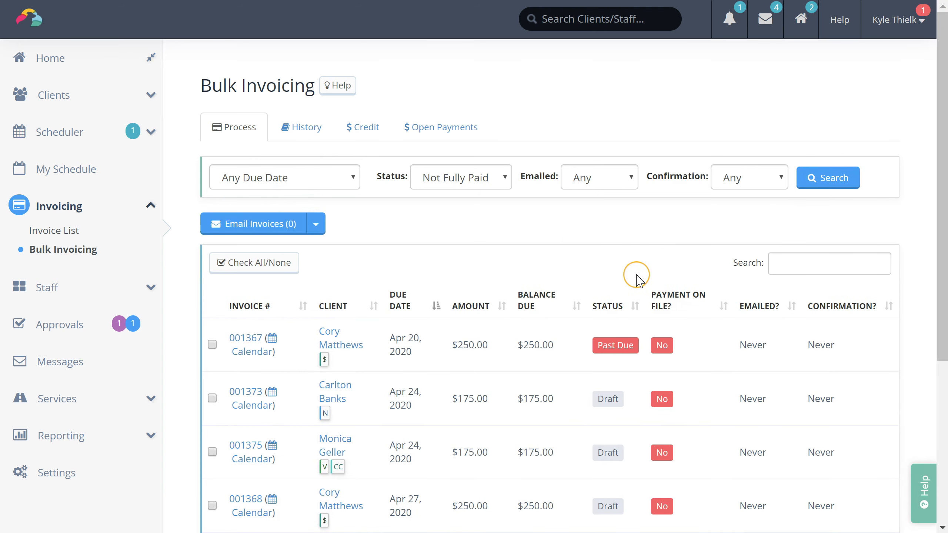
scroll(642, 242, down, 3)
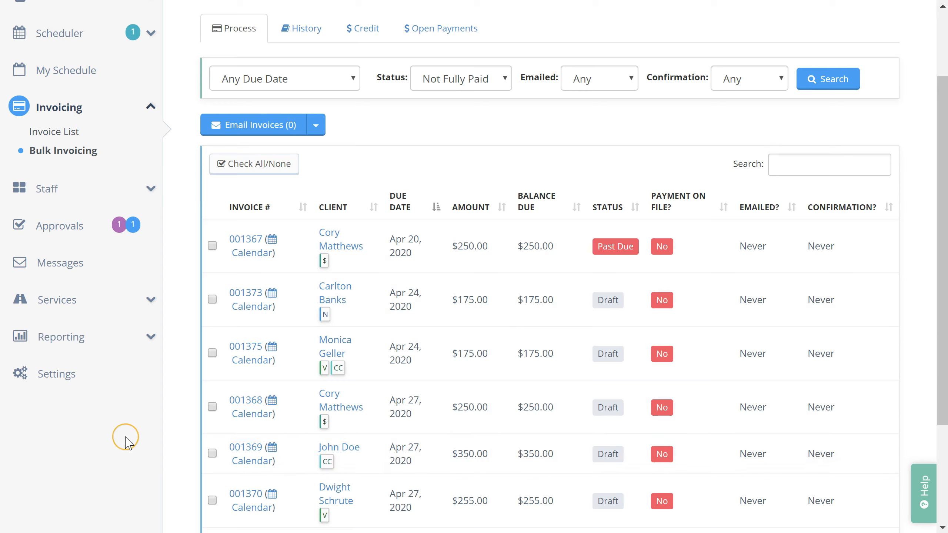
Step: Select invoices 001367, 001373, 001375, 001368 and 001369
click(212, 246)
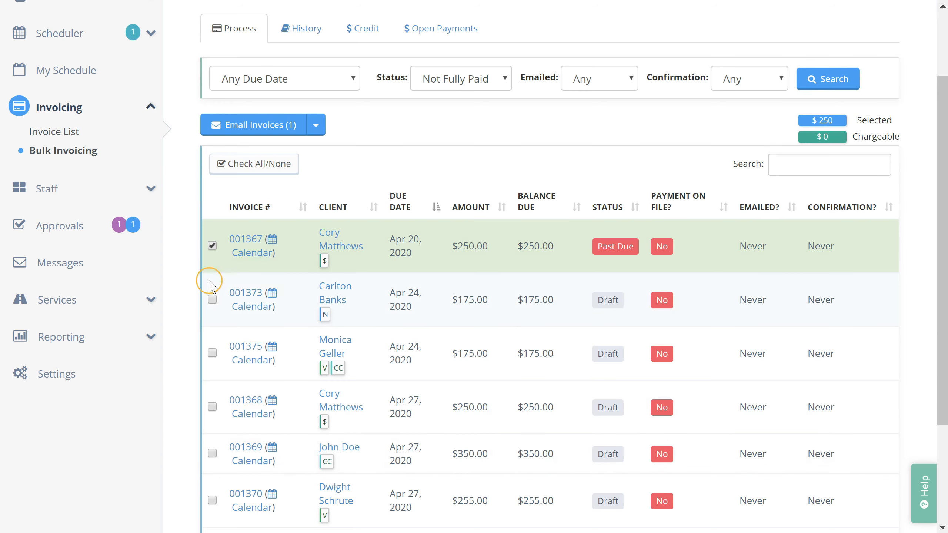
click(211, 299)
click(212, 353)
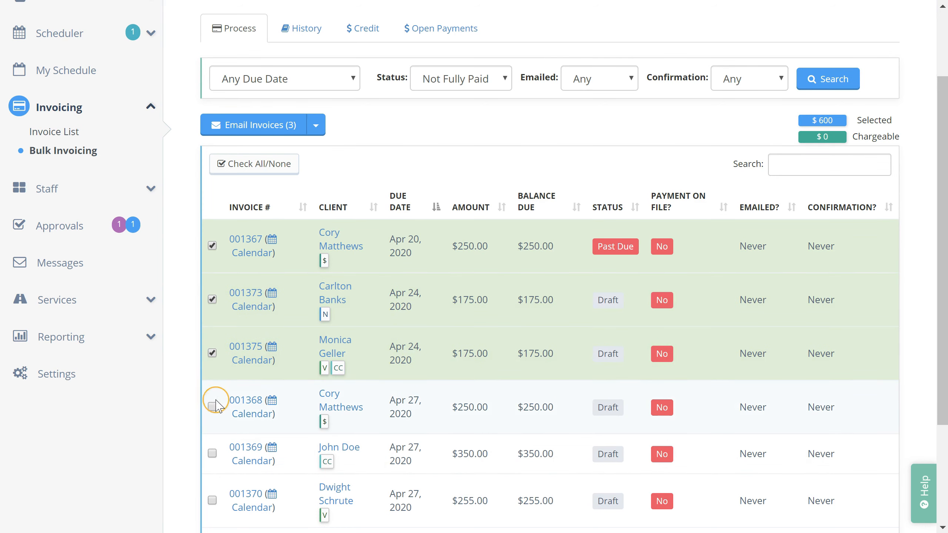
click(212, 407)
click(212, 453)
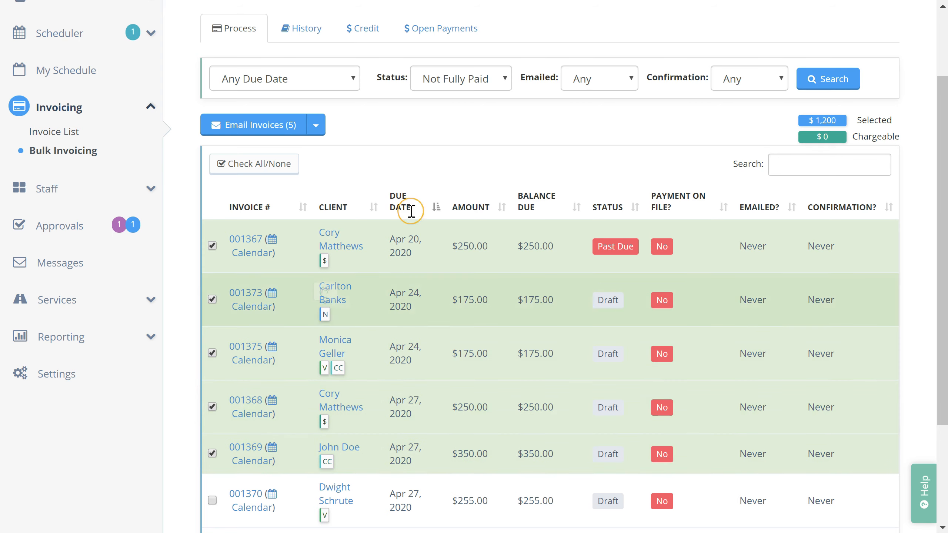
Step: Preview adding payments to the five invoices, close without saving, and open Reporting
click(317, 129)
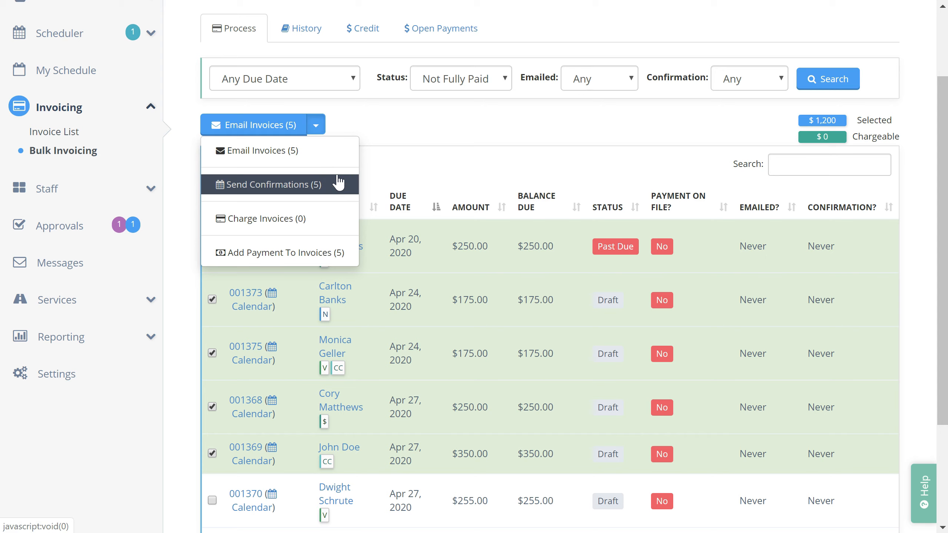
click(330, 221)
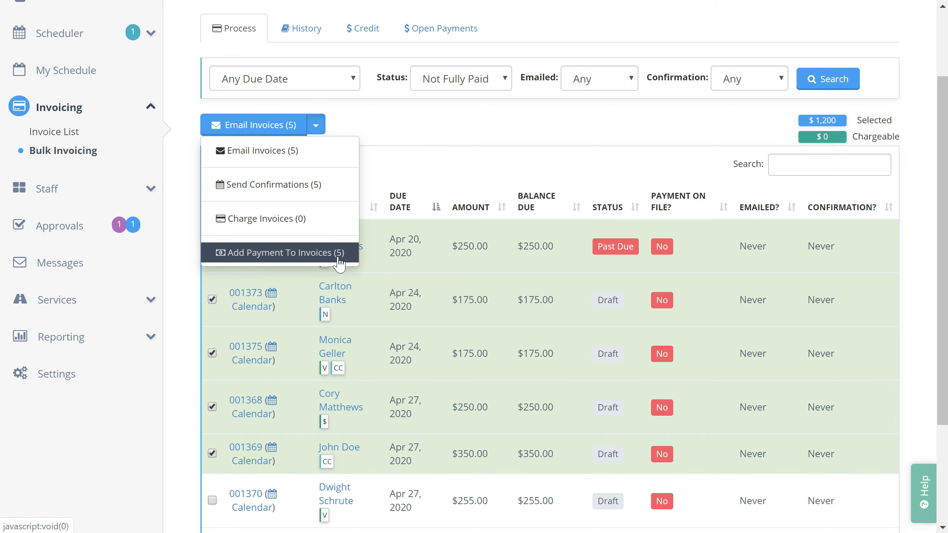
click(338, 258)
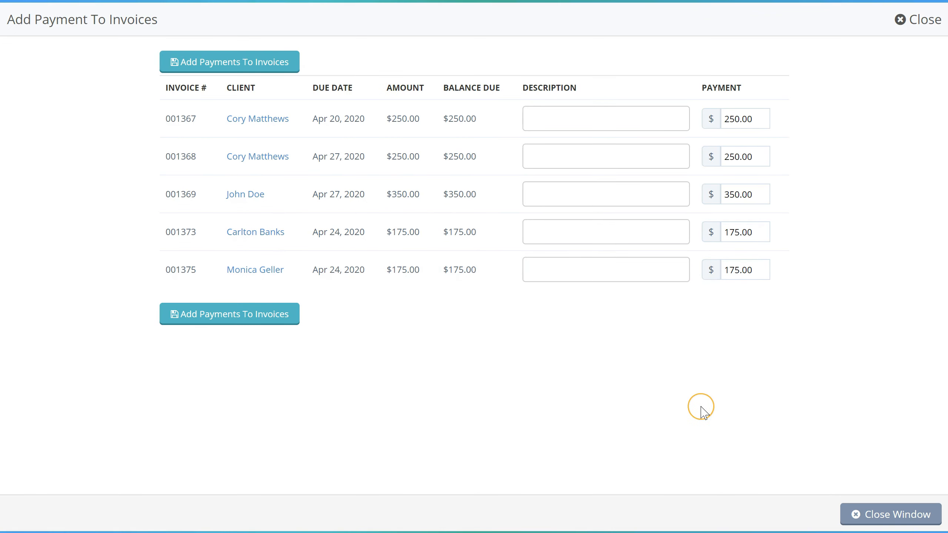
click(892, 517)
click(58, 355)
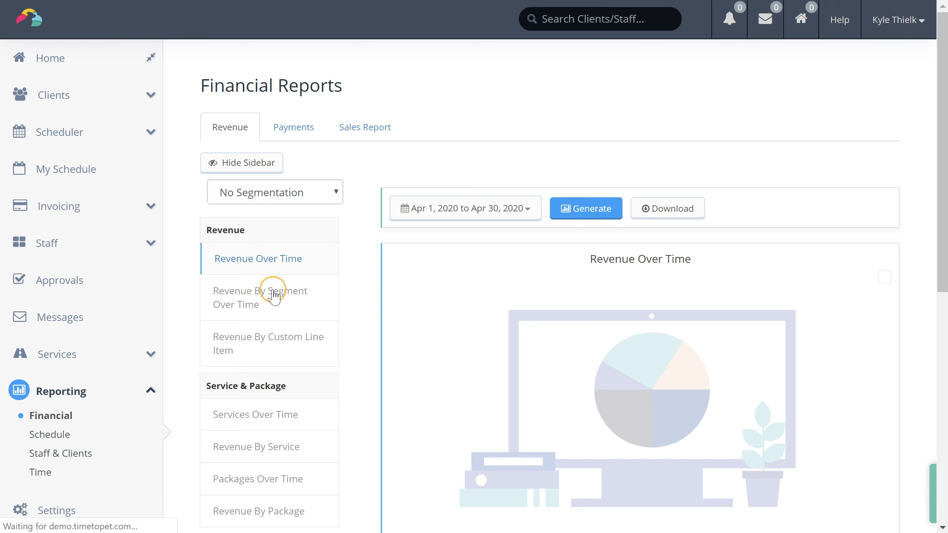
Step: Browse the Revenue report list, the Payments report and the Sales Report generator, then Schedule Reports
scroll(358, 216, down, 1)
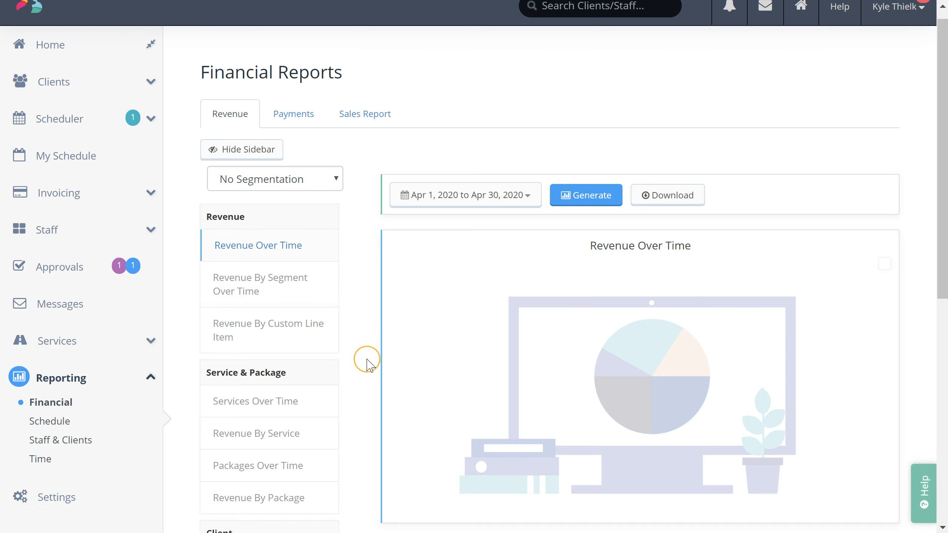
scroll(374, 372, down, 3)
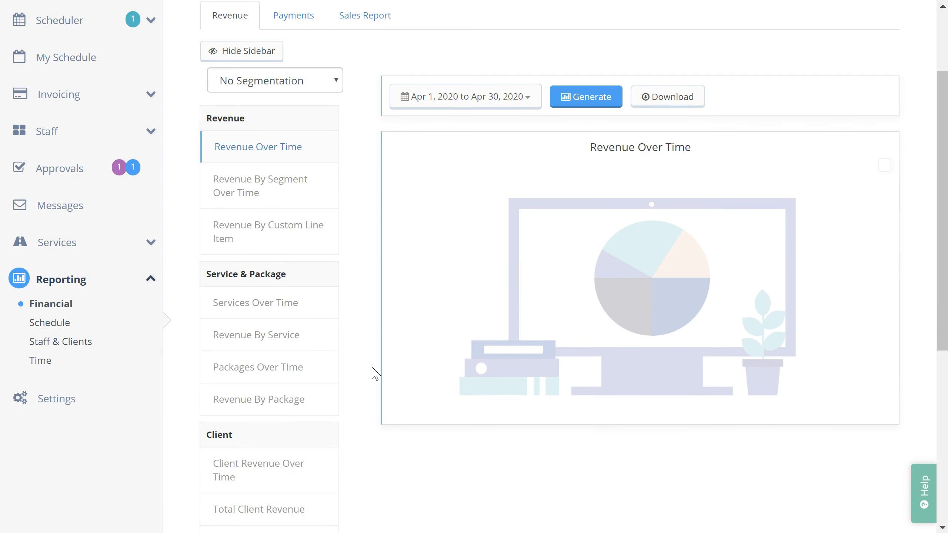
scroll(375, 202, down, 3)
scroll(374, 207, down, 6)
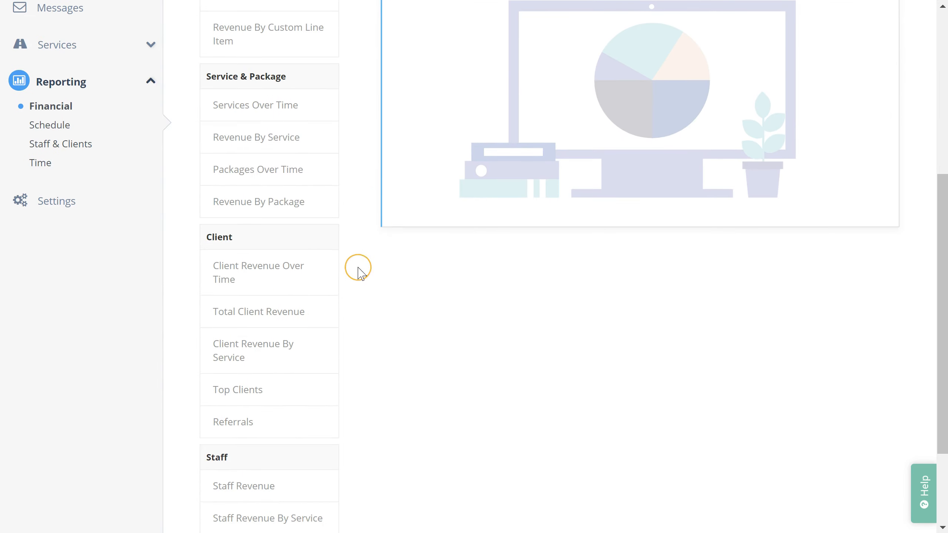
scroll(318, 385, up, 12)
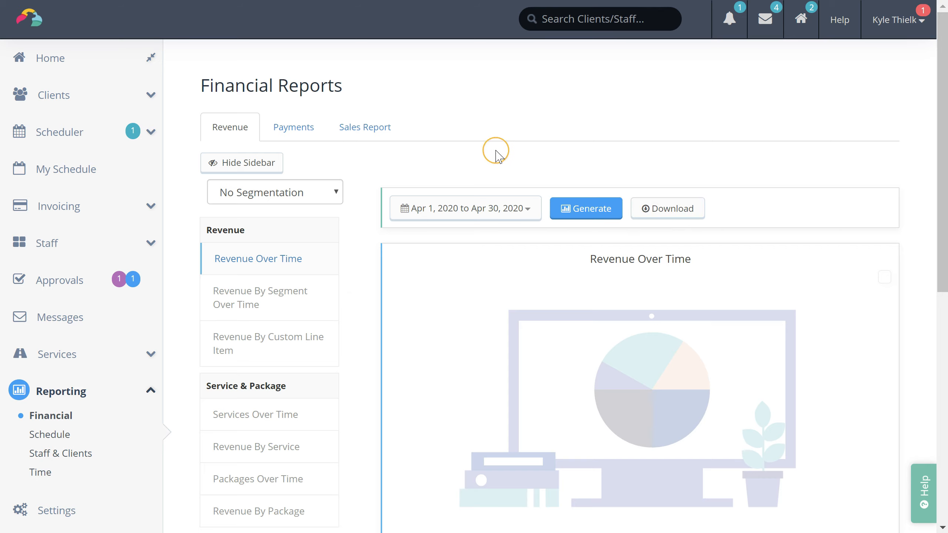
click(294, 132)
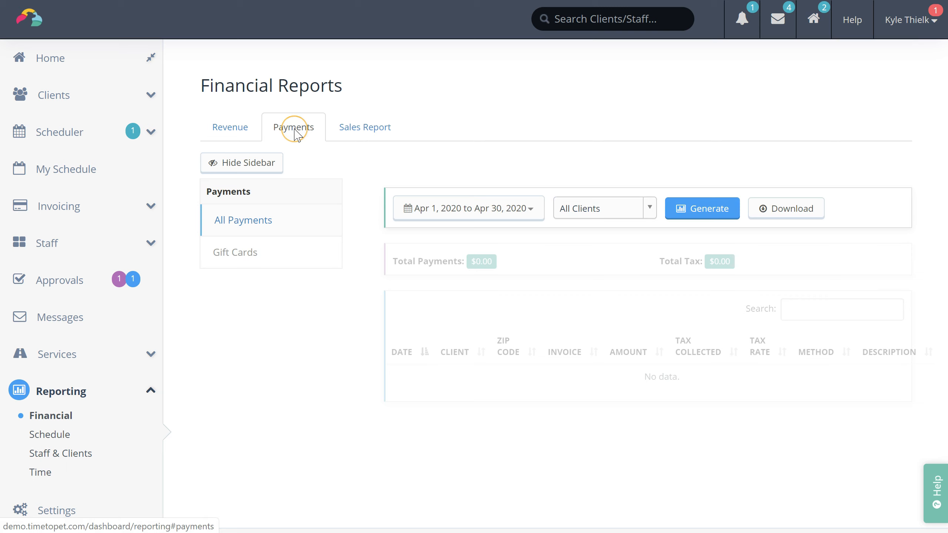
click(370, 134)
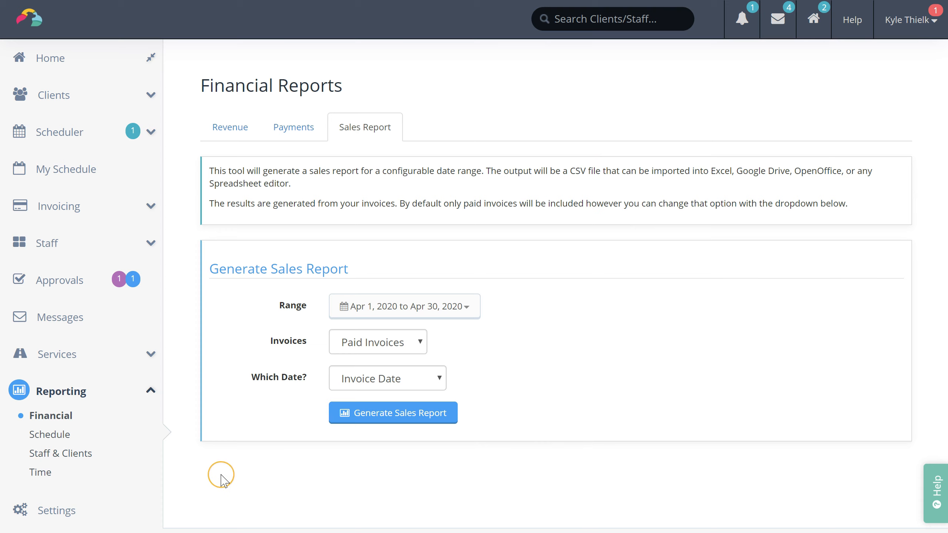
click(65, 442)
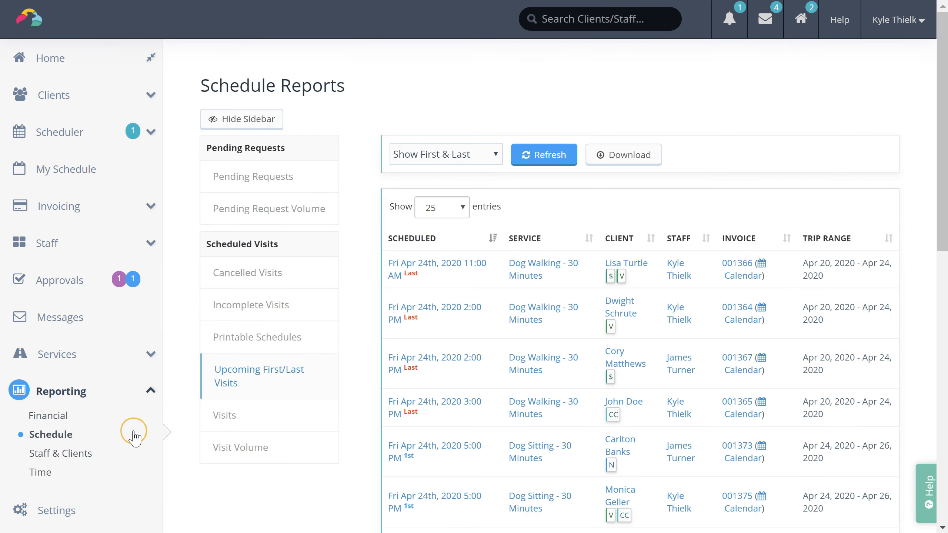
Step: Browse the Staff & Clients reports, then the Time & Mileage reports for Apr 19–25, 2020
click(84, 453)
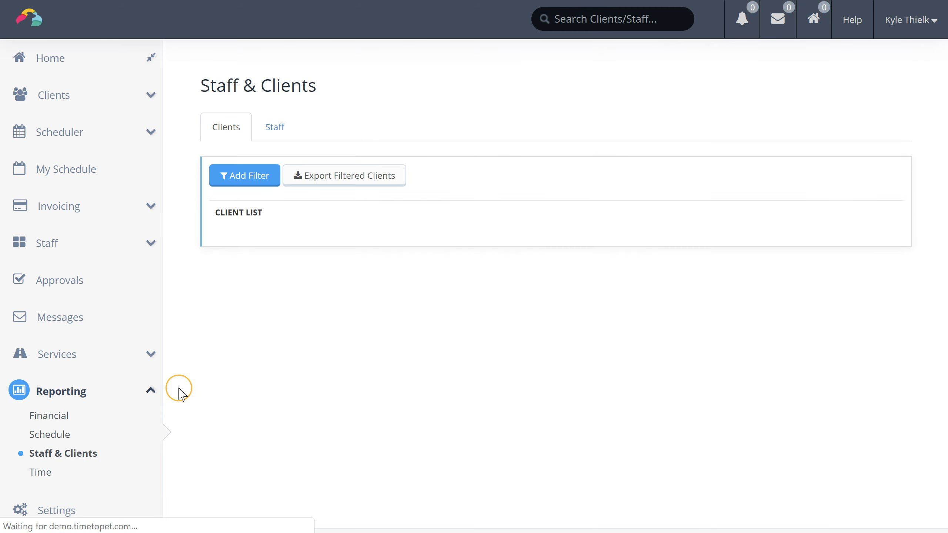
click(56, 475)
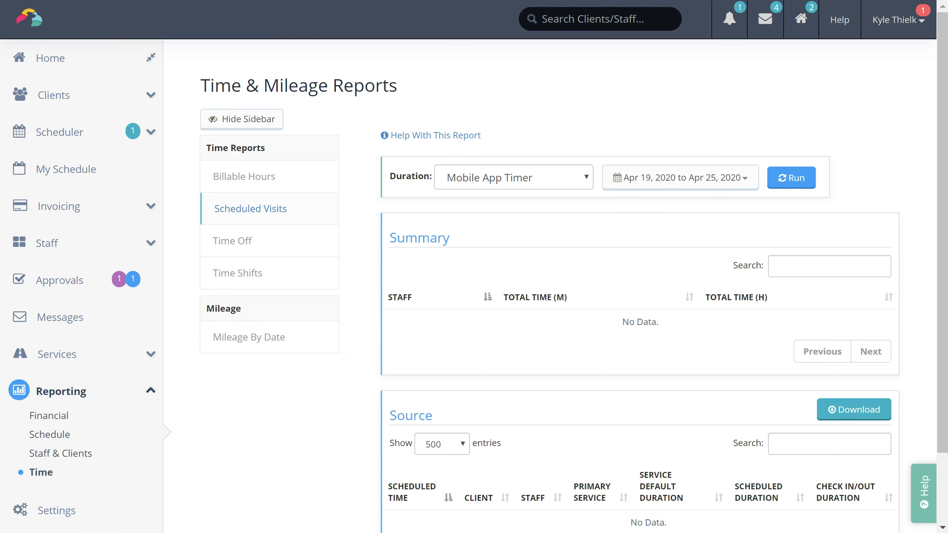
scroll(474, 266, down, 1)
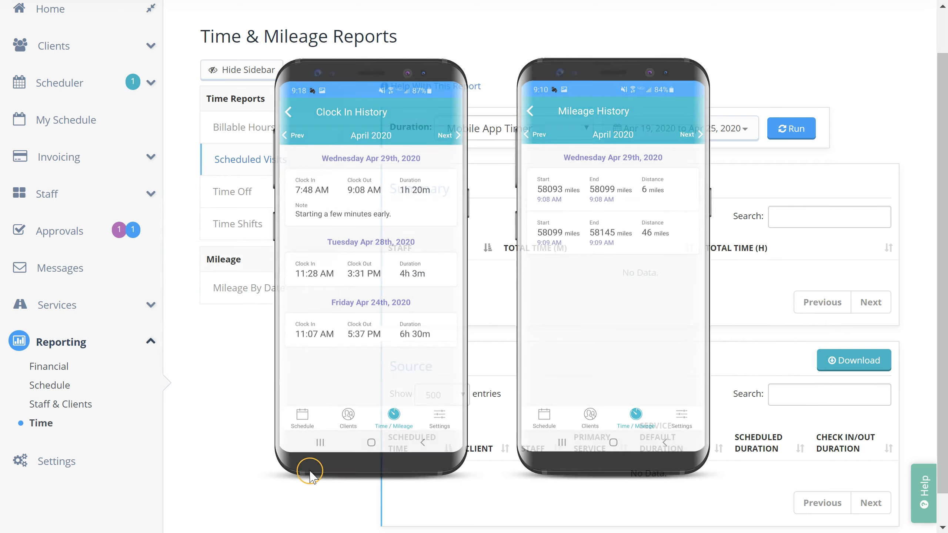
click(69, 467)
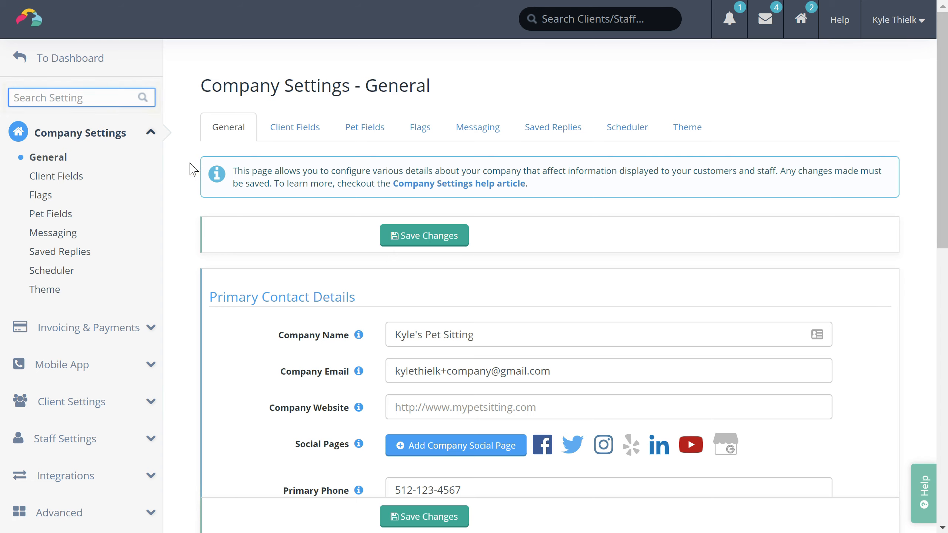
click(98, 102)
text(gps)
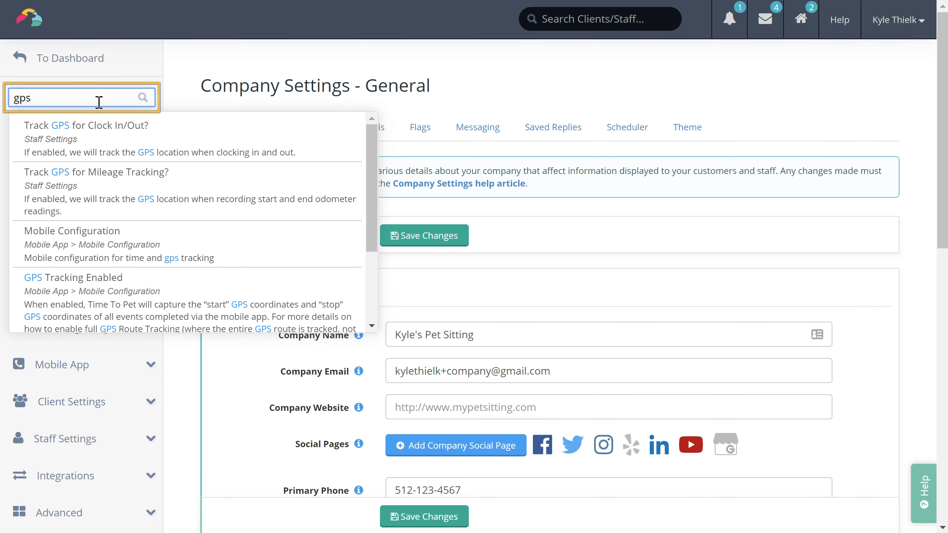
click(138, 140)
scroll(152, 217, down, 2)
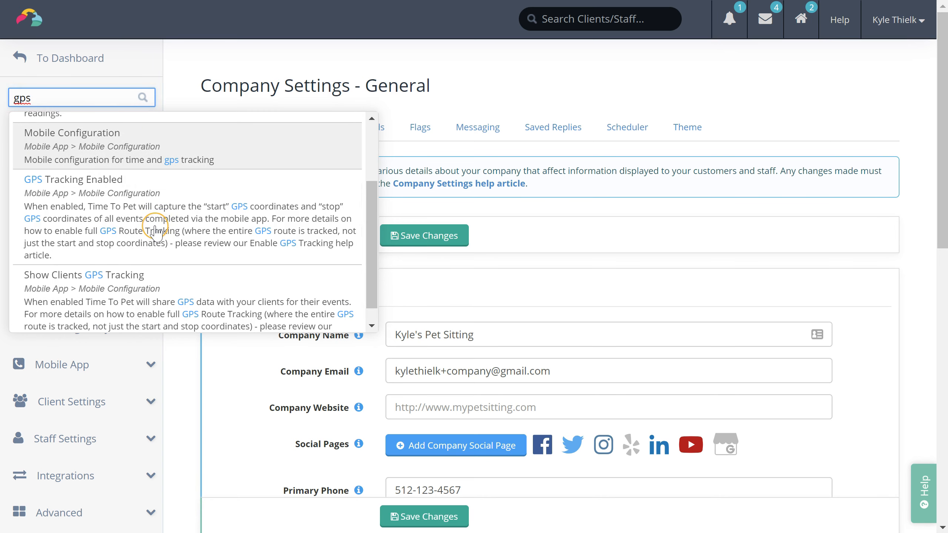
click(154, 253)
scroll(154, 258, up, 2)
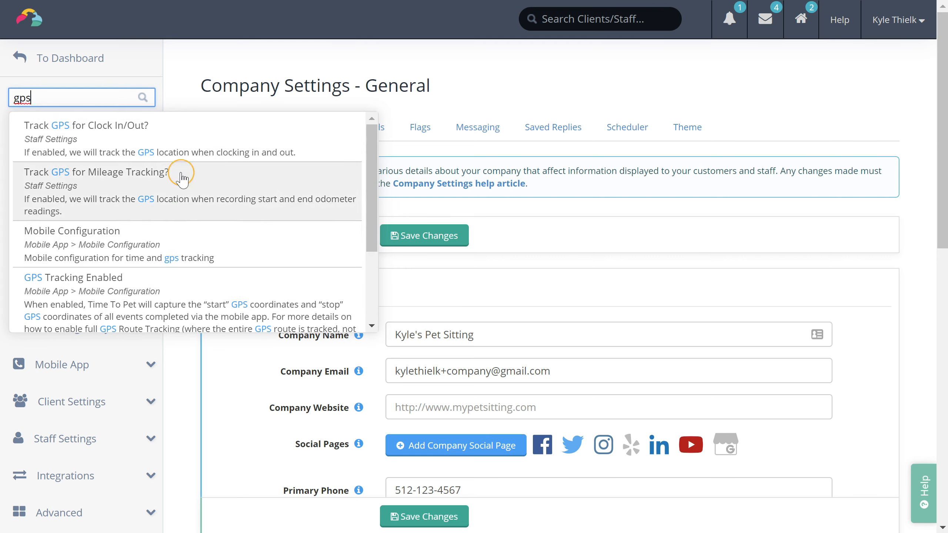
click(177, 89)
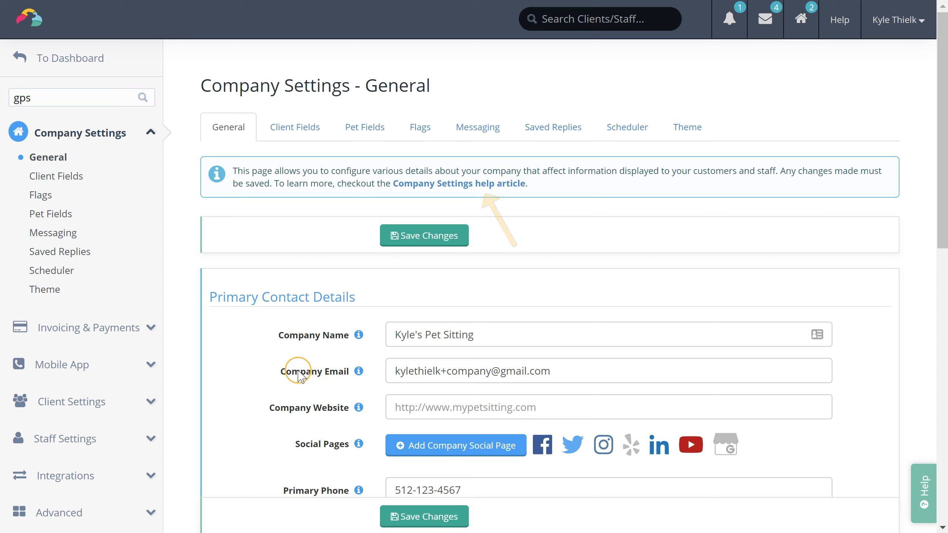
mouse_move(359, 337)
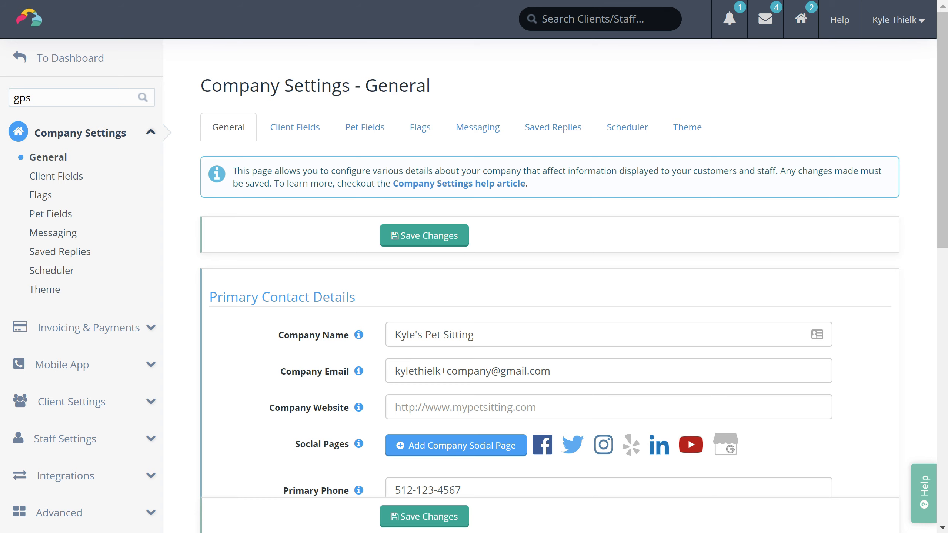
scroll(688, 290, down, 5)
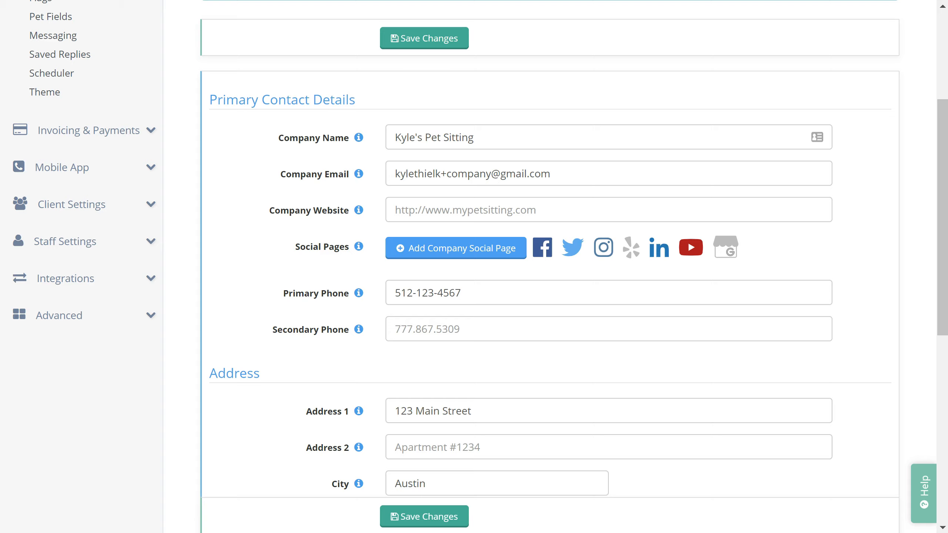
scroll(688, 290, down, 1)
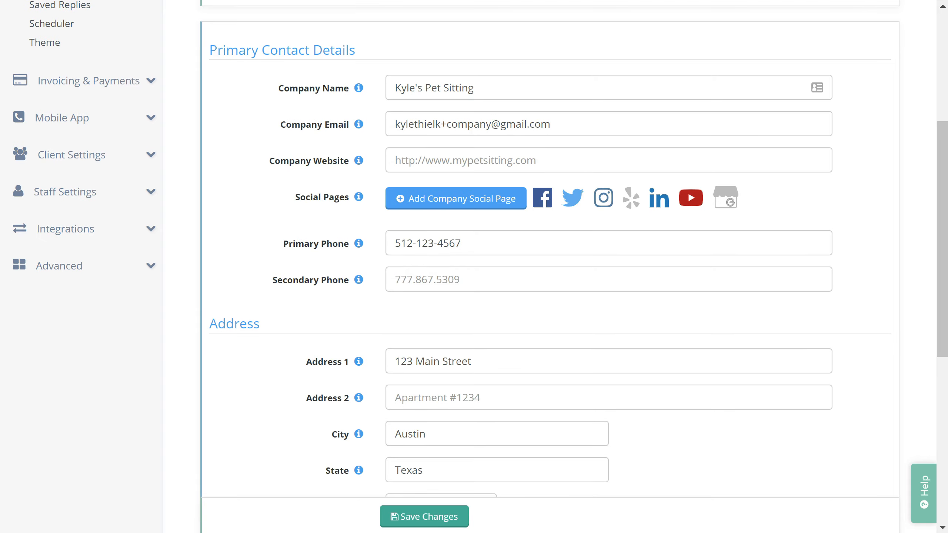
scroll(688, 290, down, 2)
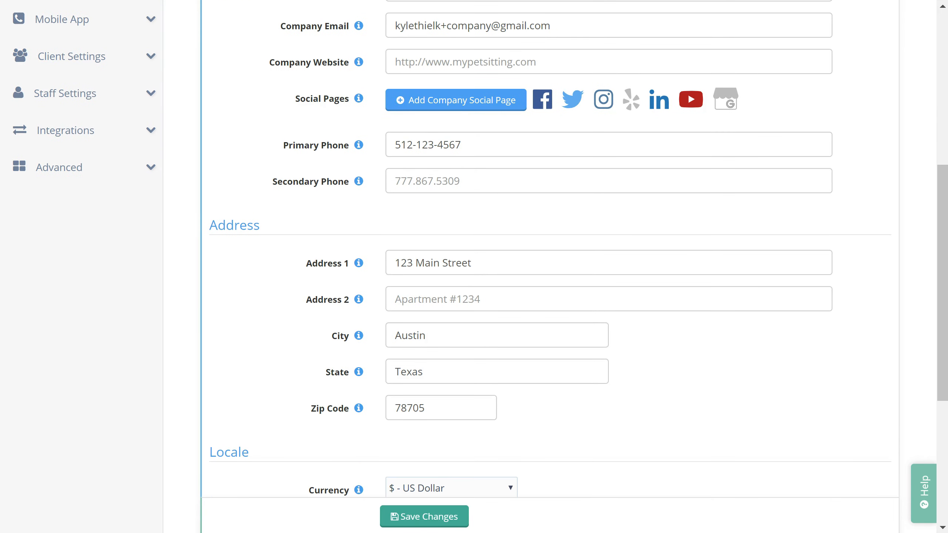
scroll(480, 249, down, 3)
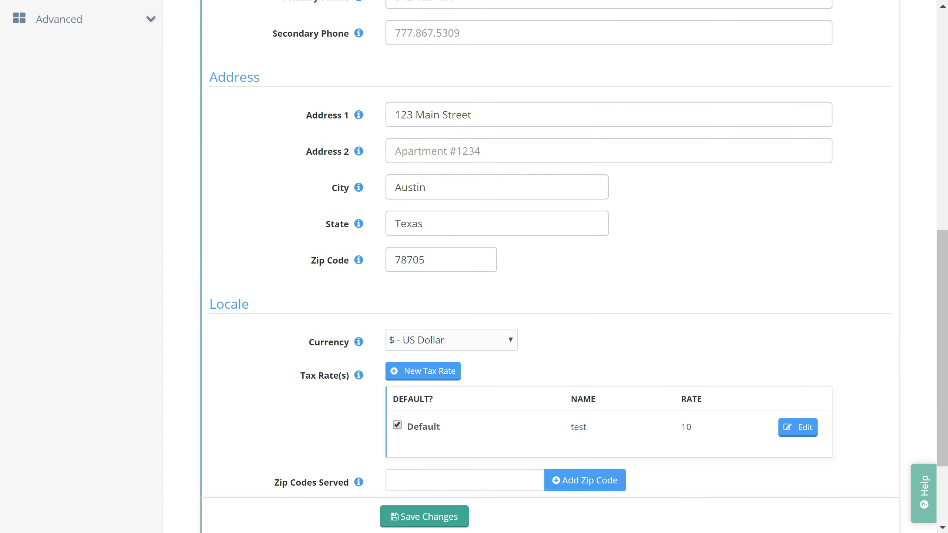
scroll(184, 248, up, 5)
scroll(183, 248, up, 5)
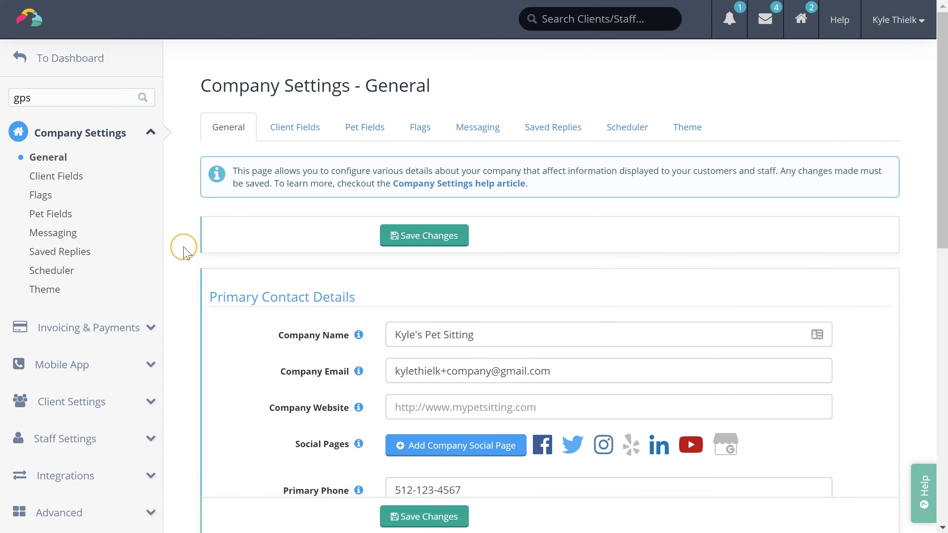
Step: Open Client Fields settings and scroll the Primary Contact field list, including CC Email
click(303, 139)
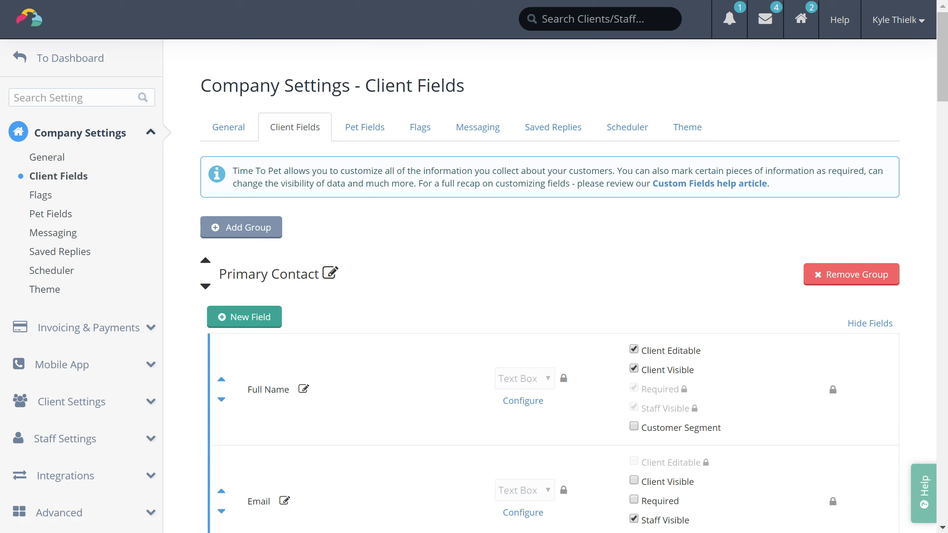
scroll(474, 267, down, 1)
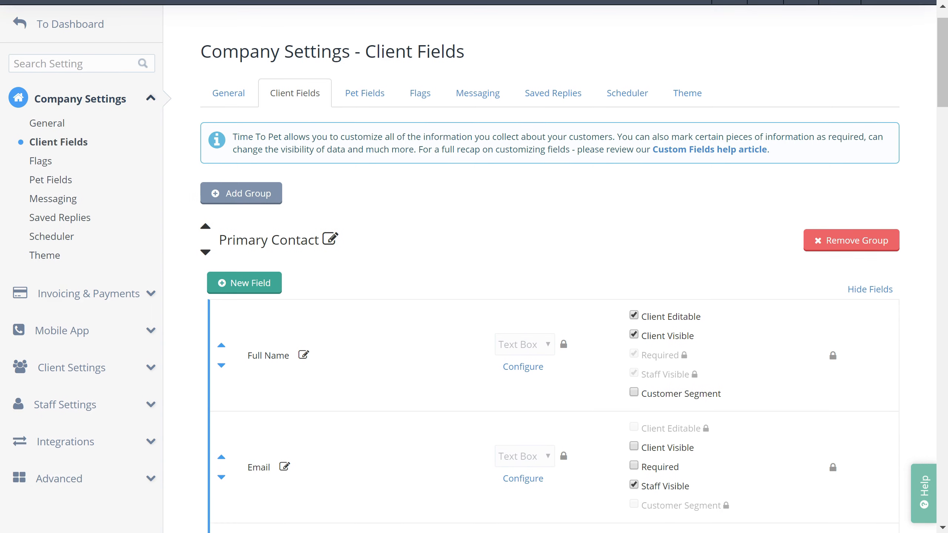
scroll(474, 267, down, 3)
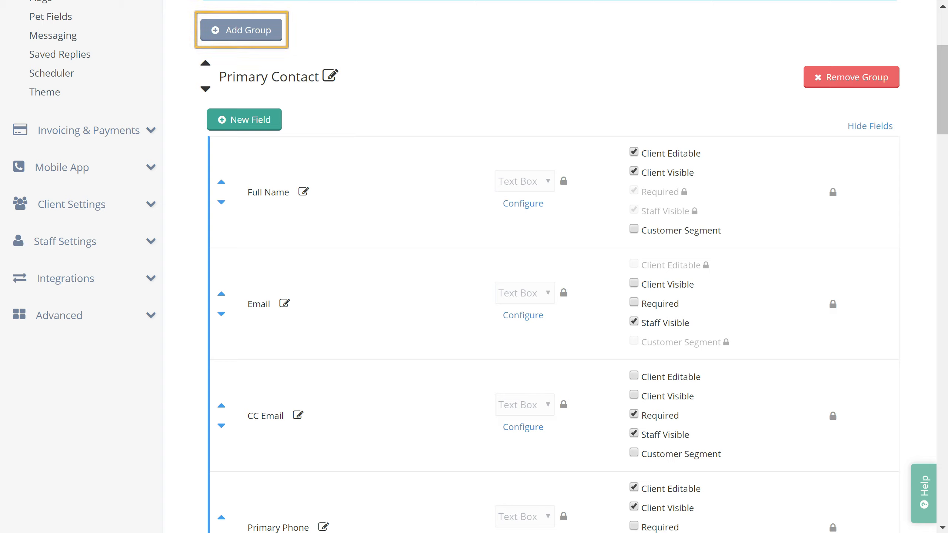
scroll(500, 227, up, 5)
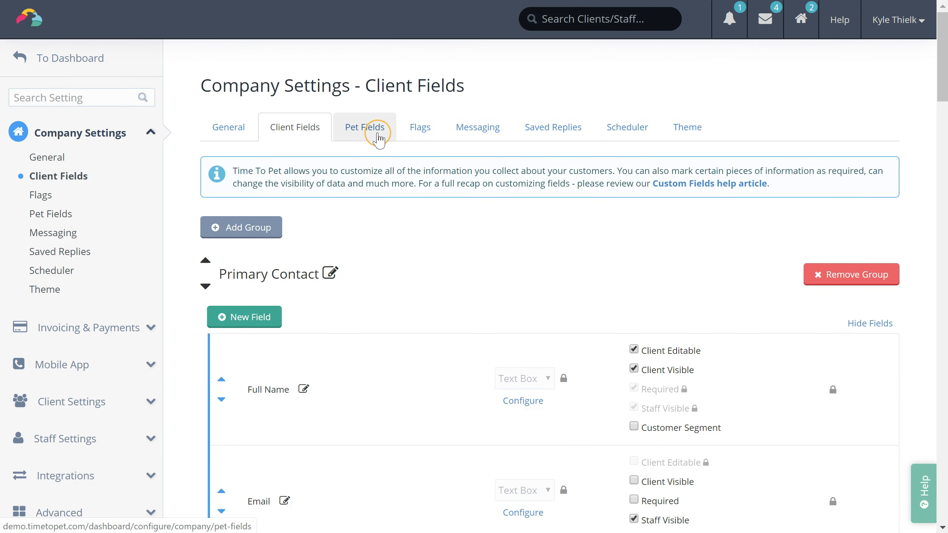
Step: Look over the Pet Fields settings
click(378, 137)
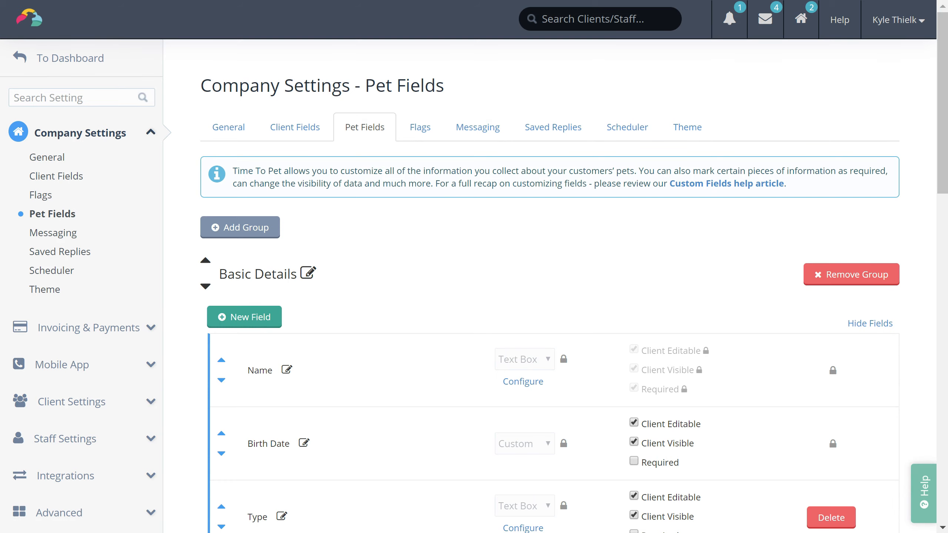
scroll(474, 267, down, 1)
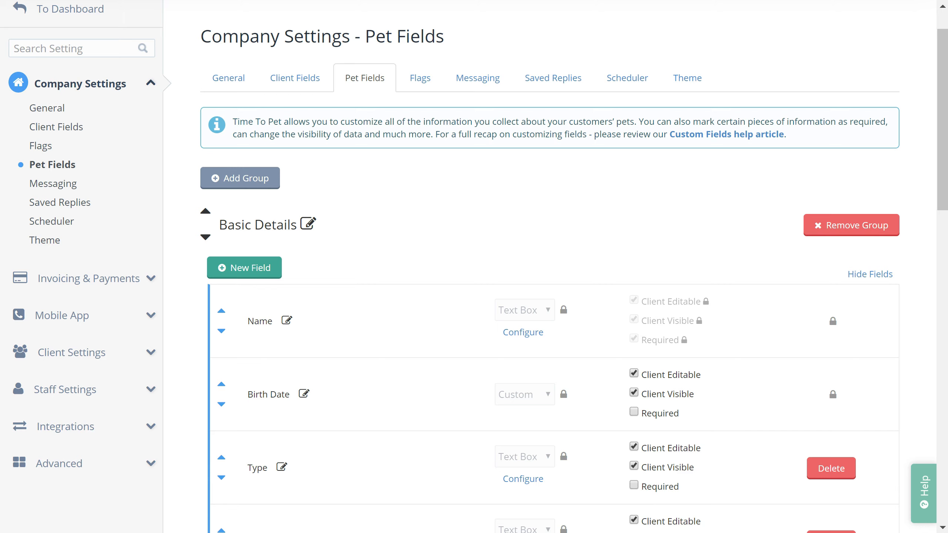
scroll(451, 286, up, 1)
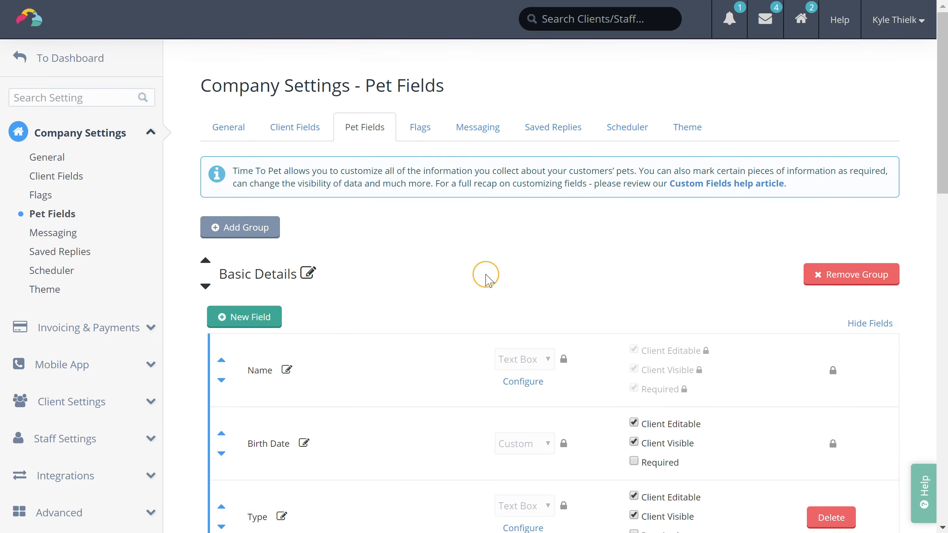
Step: Show the Flags page with four client flags and two staff flags such as Weekend Work
click(423, 140)
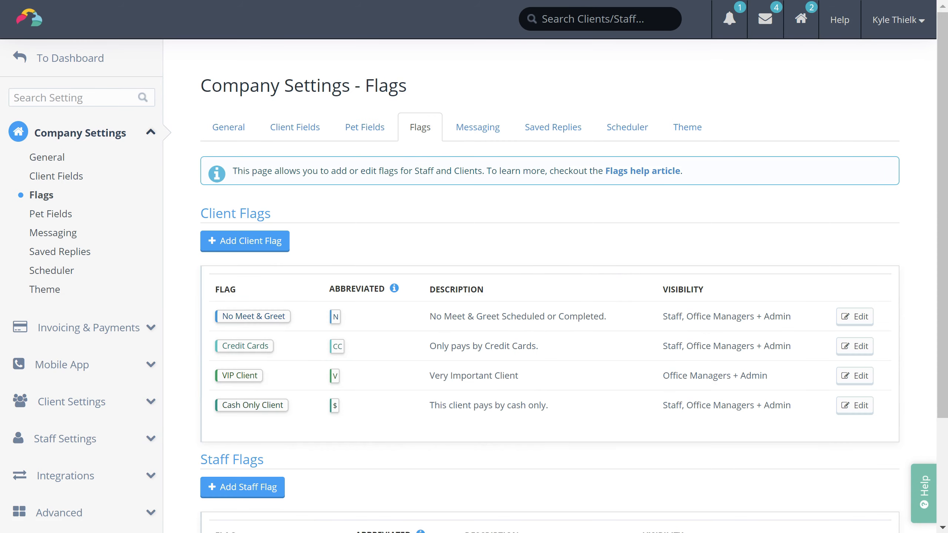
scroll(474, 267, down, 1)
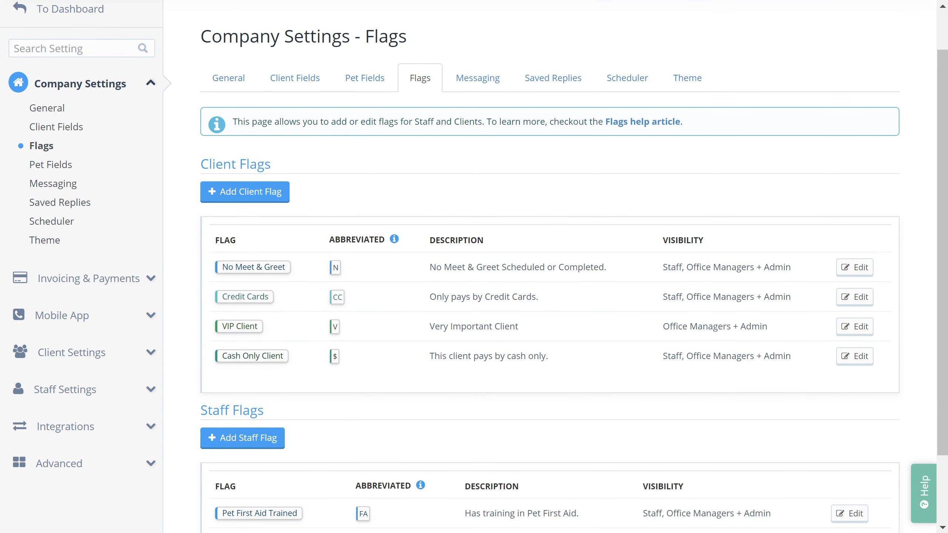
scroll(474, 267, down, 2)
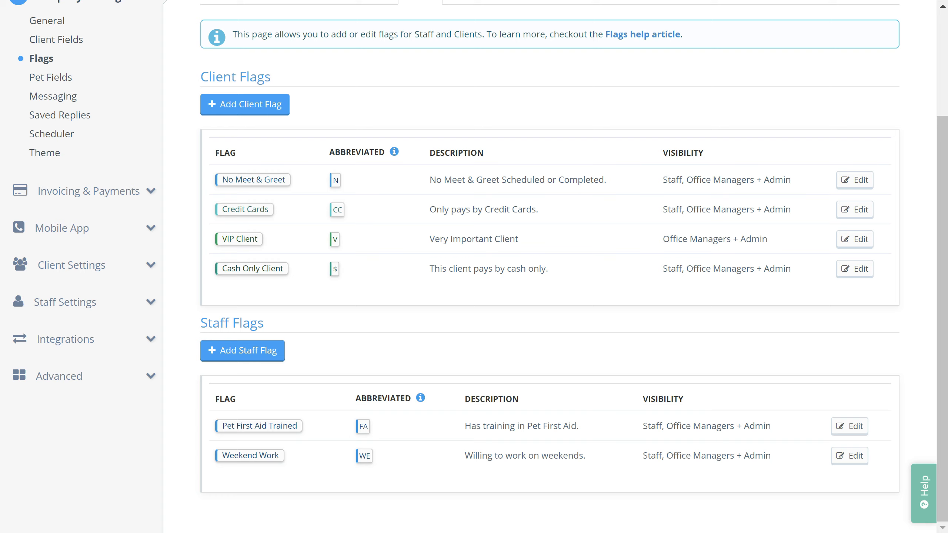
scroll(474, 266, up, 4)
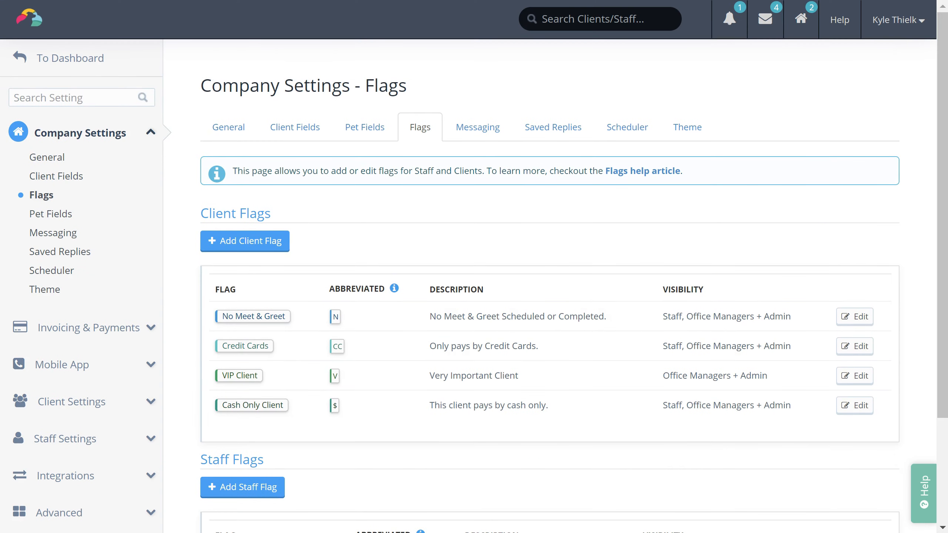
Step: Review the Client Welcome Email under Messaging, then show the six Saved Replies
click(486, 141)
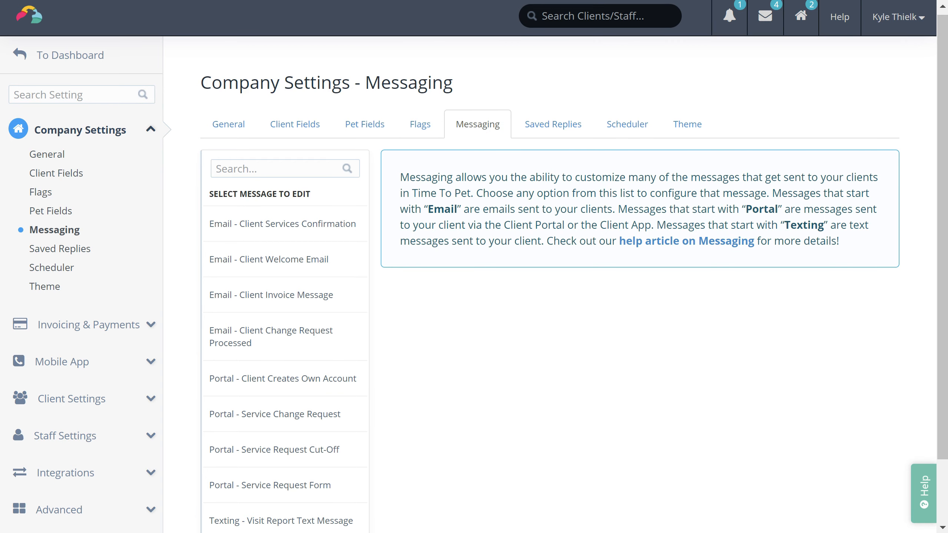
scroll(474, 267, down, 2)
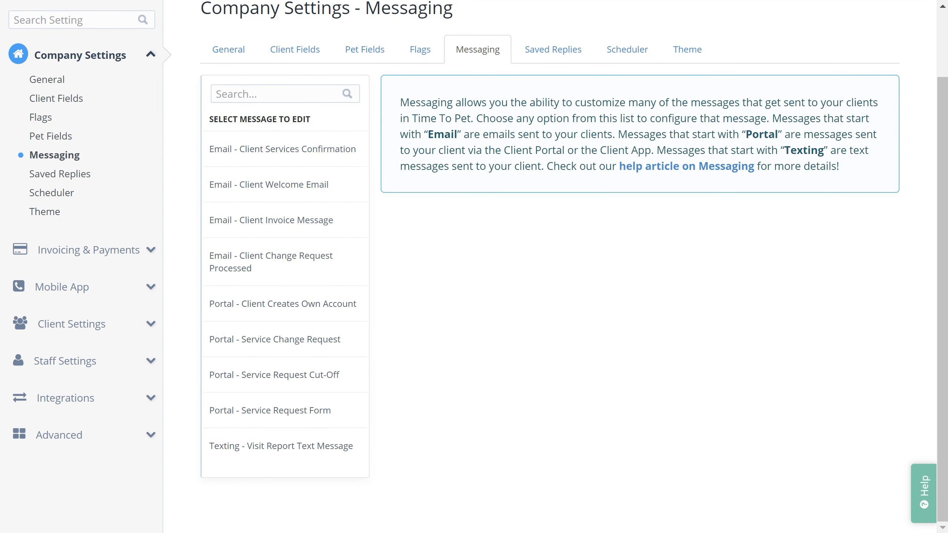
click(281, 192)
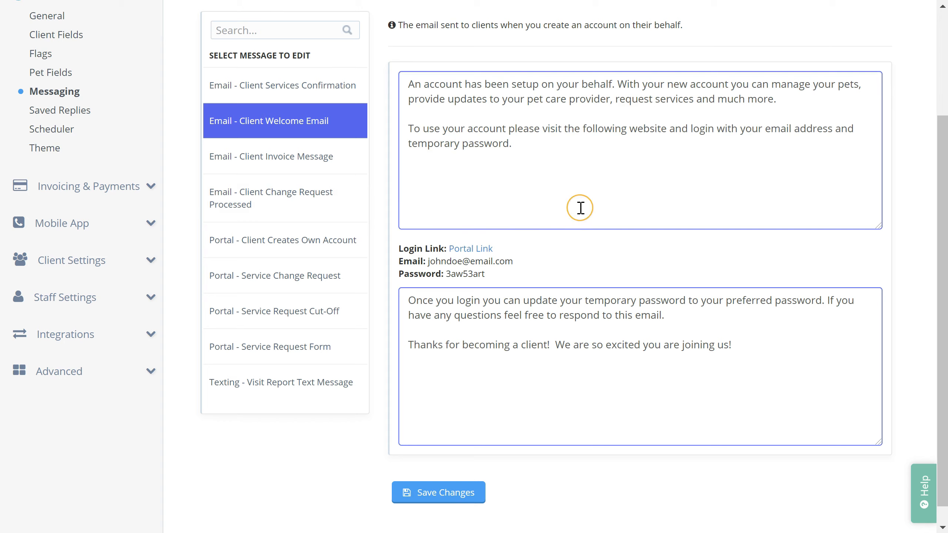
scroll(612, 212, up, 4)
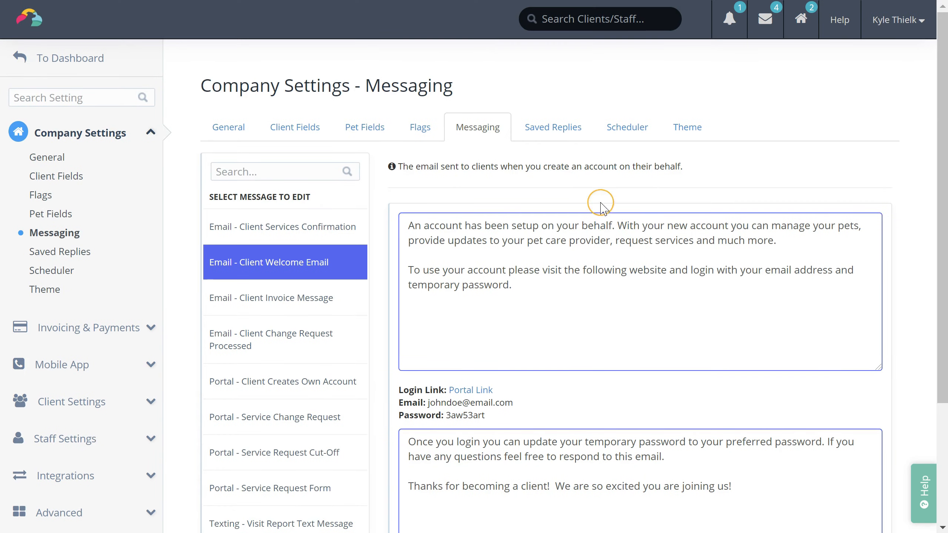
click(567, 143)
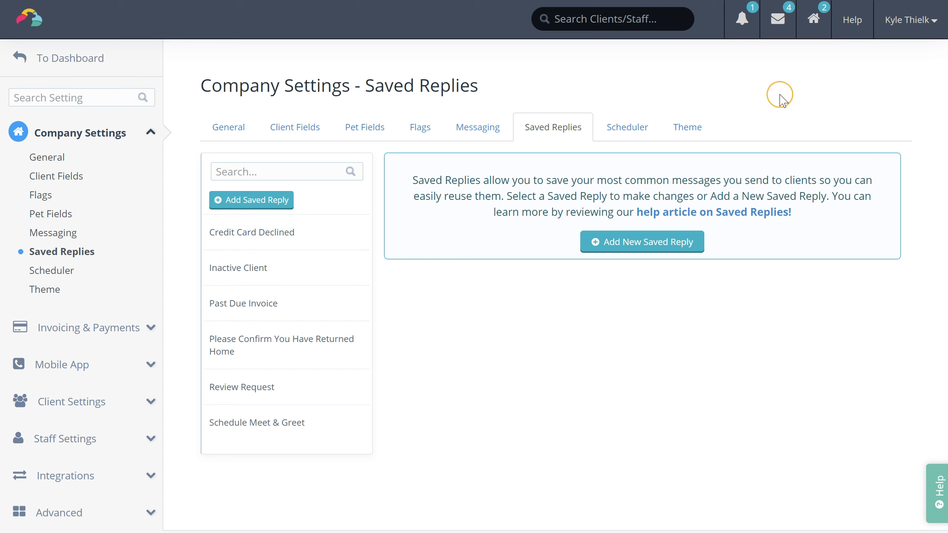
click(649, 127)
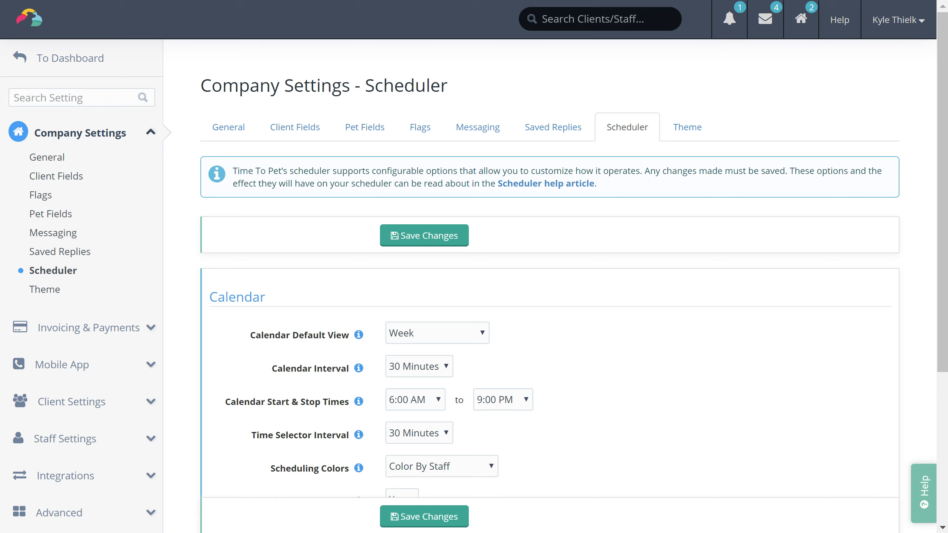
scroll(550, 266, down, 5)
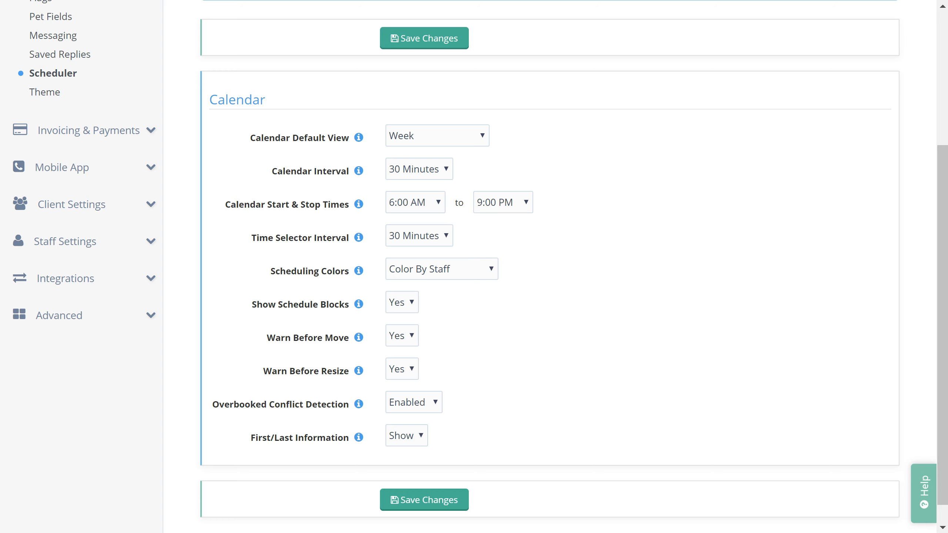
scroll(705, 277, up, 5)
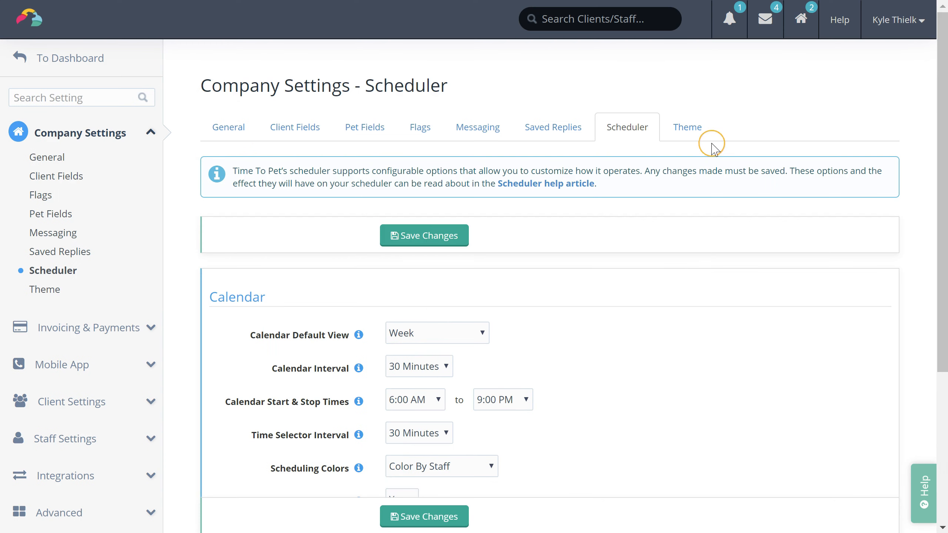
click(702, 134)
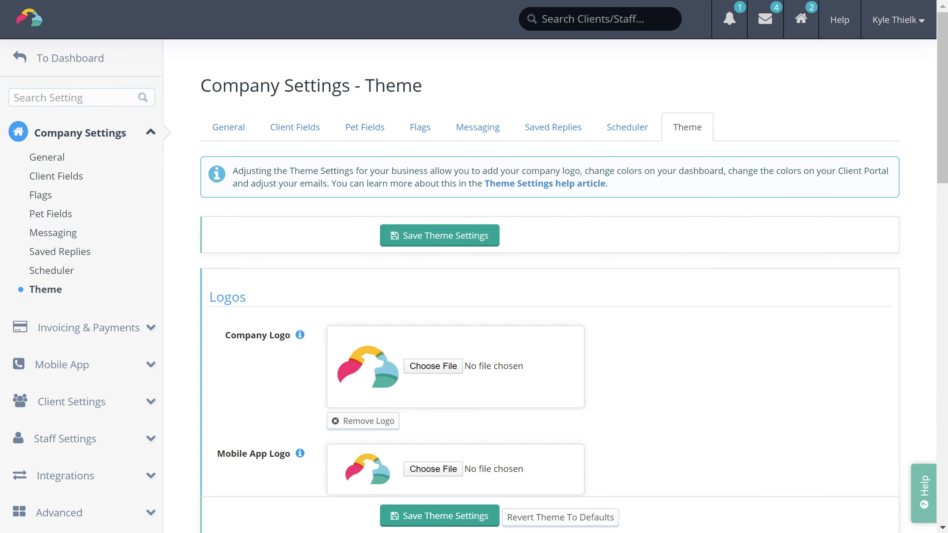
scroll(549, 266, down, 3)
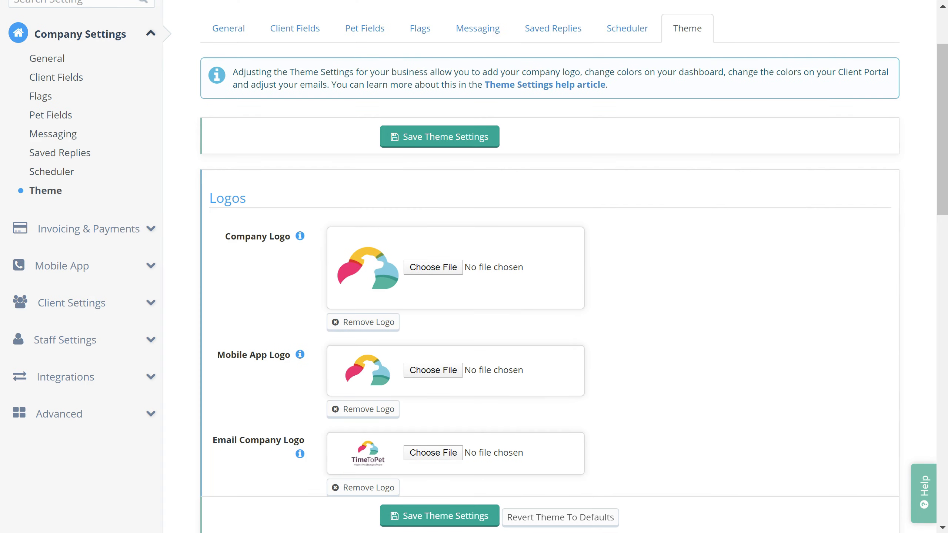
scroll(549, 266, down, 12)
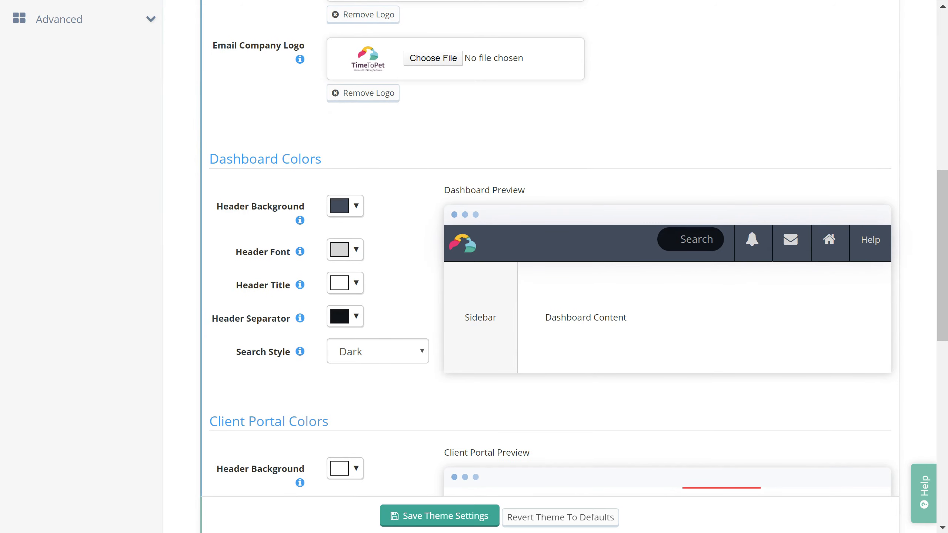
scroll(549, 266, down, 8)
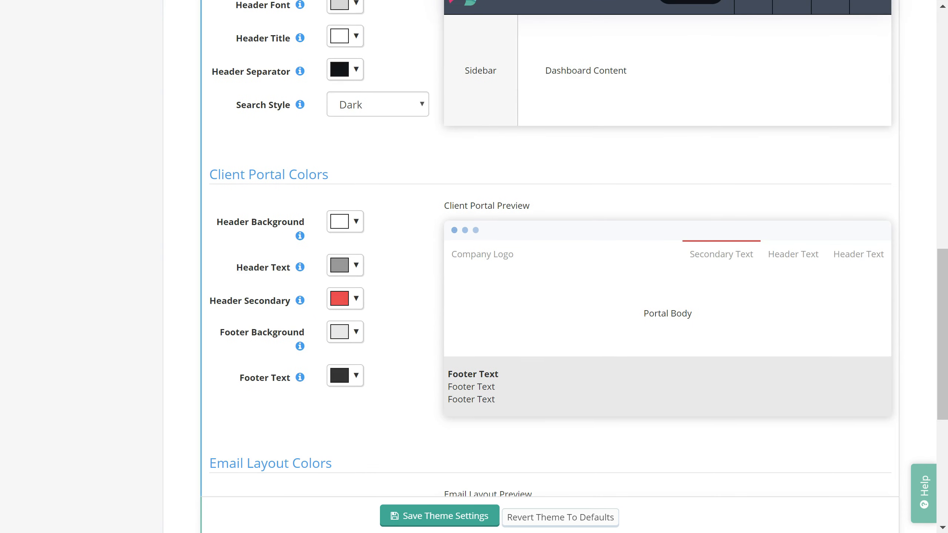
scroll(549, 266, down, 10)
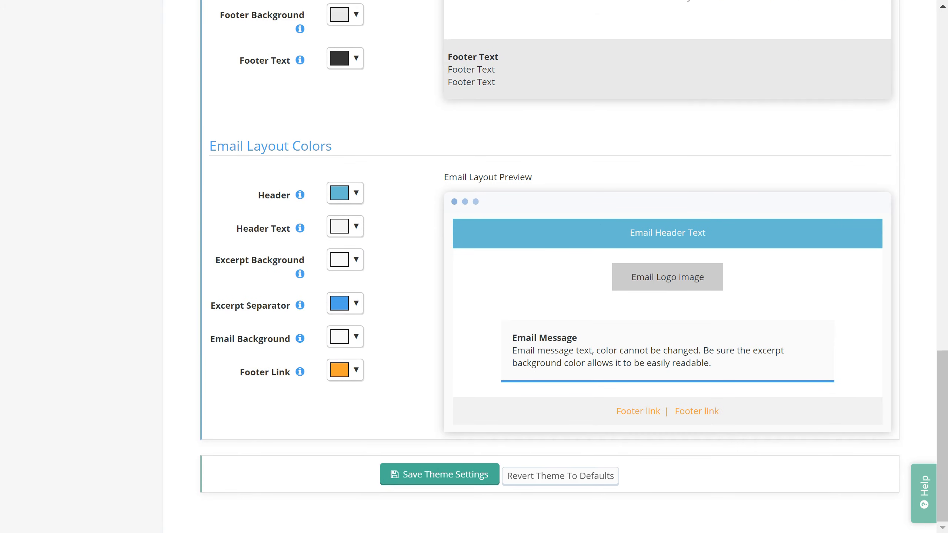
scroll(433, 312, up, 20)
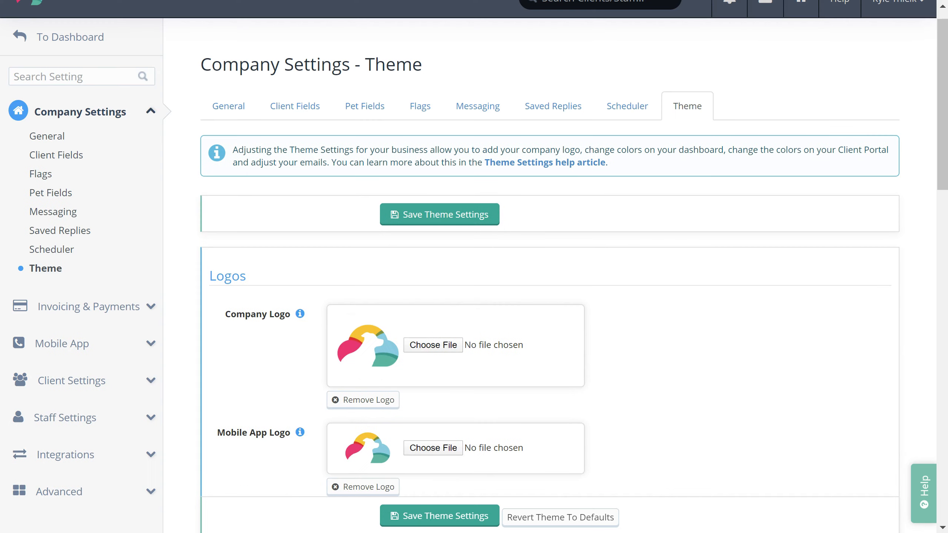
Step: Review Invoice Settings and Credit Cards, then show the Mobile App Information page
click(79, 306)
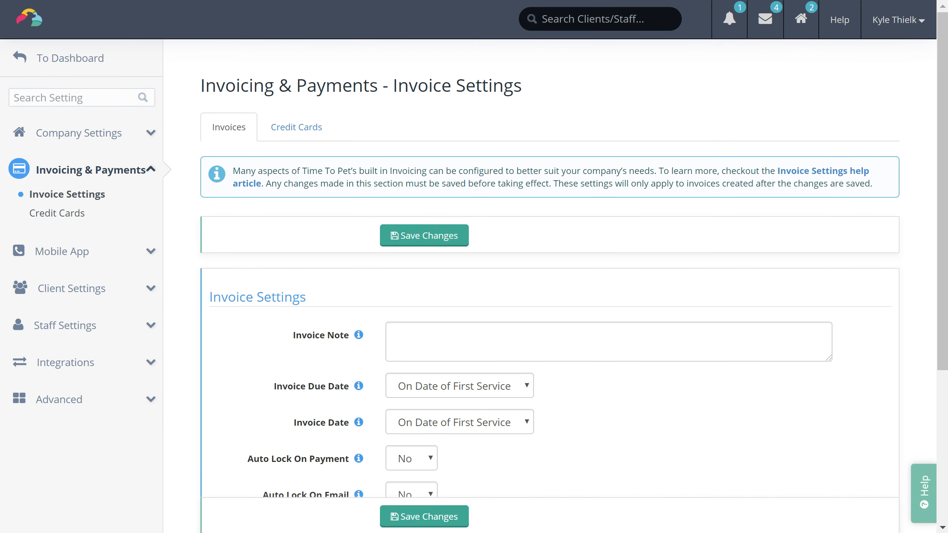
scroll(549, 284, down, 4)
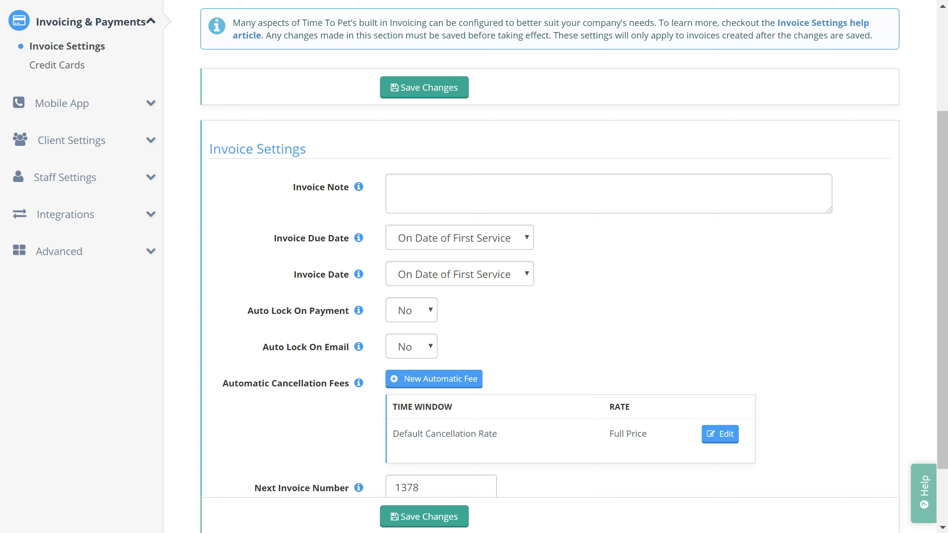
scroll(237, 257, up, 4)
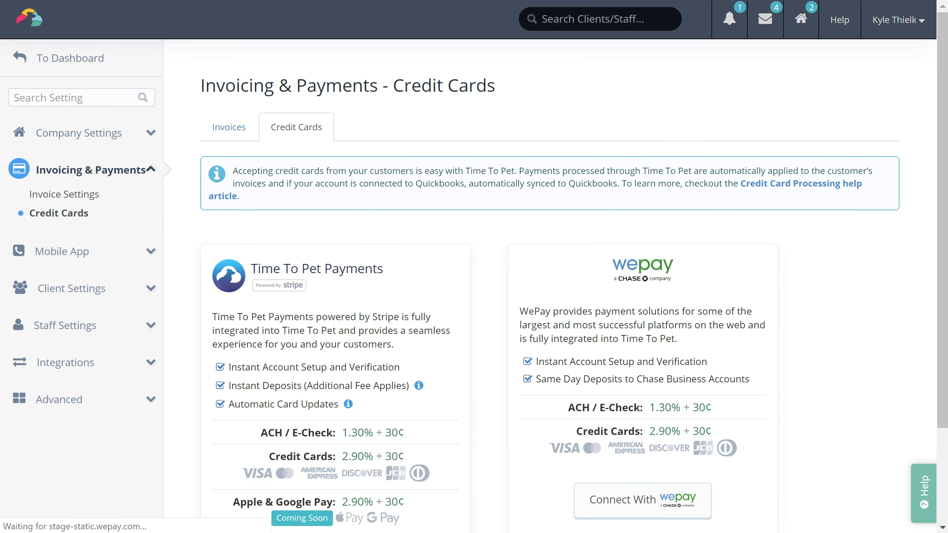
scroll(475, 267, down, 2)
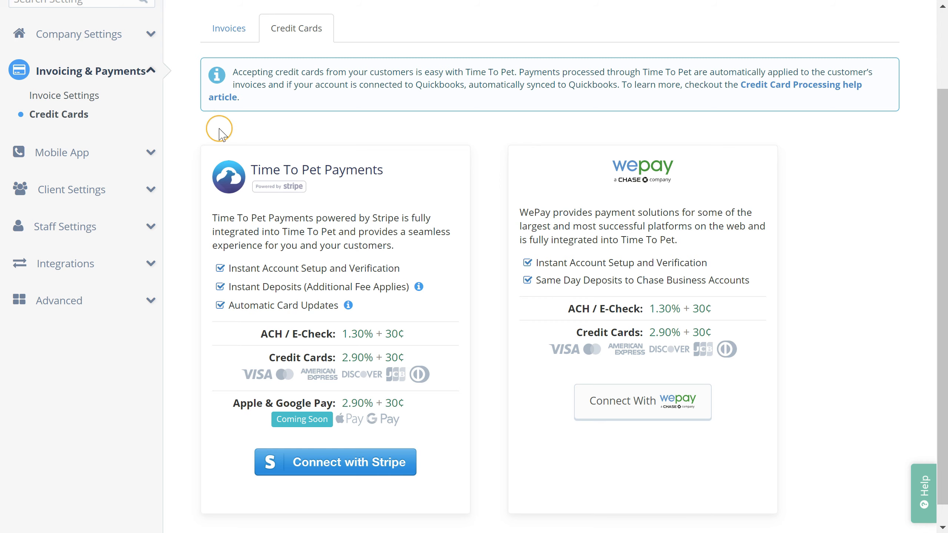
click(78, 152)
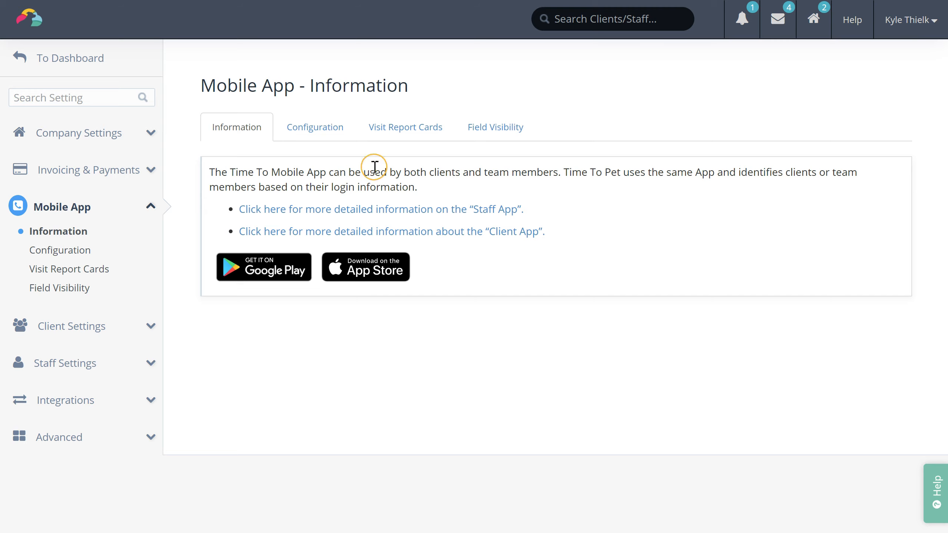
Step: Review the mobile app tracking configuration and the Visit Report Cards settings
click(318, 127)
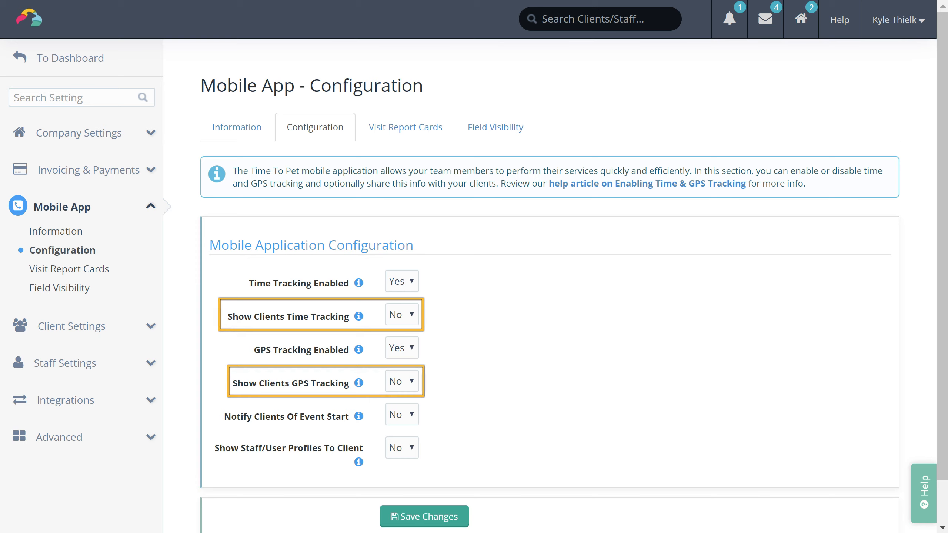
click(429, 138)
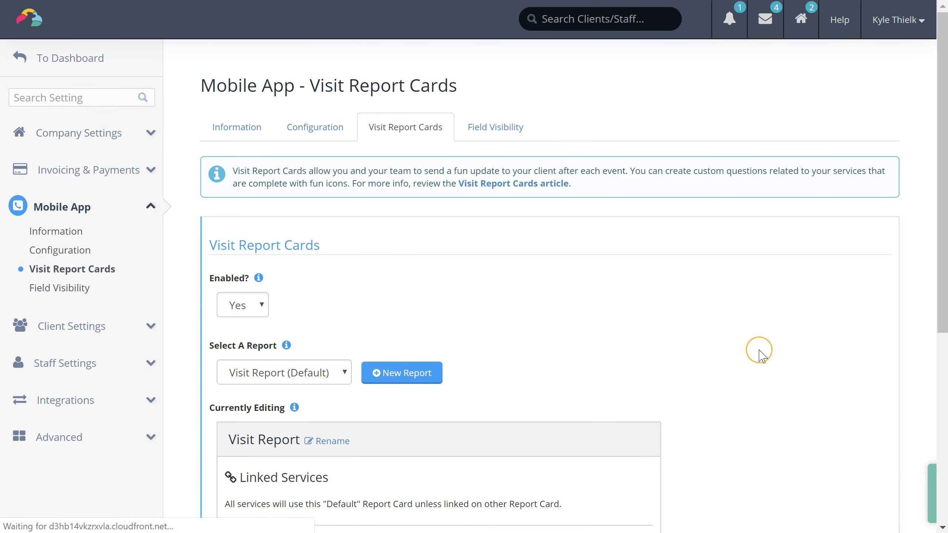
scroll(784, 332, down, 6)
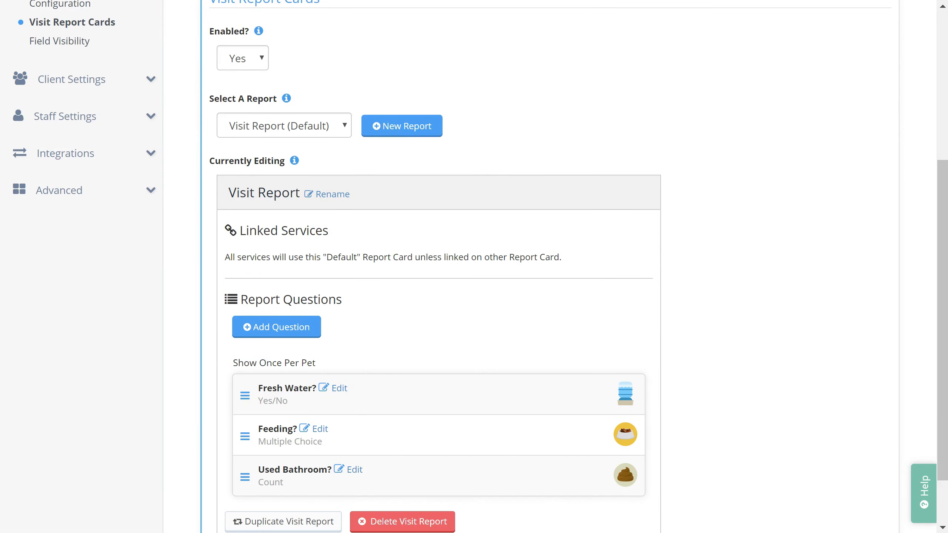
scroll(474, 267, down, 2)
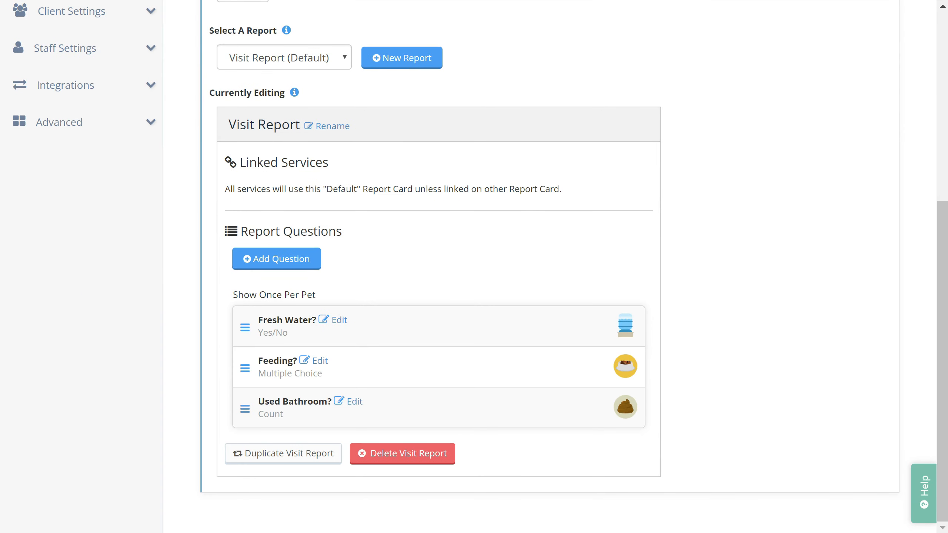
scroll(474, 267, up, 5)
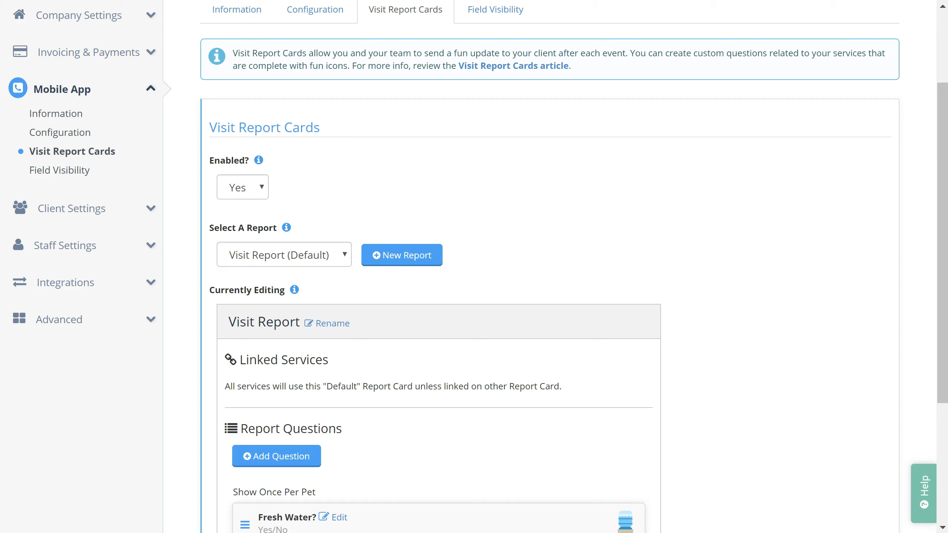
scroll(474, 266, up, 3)
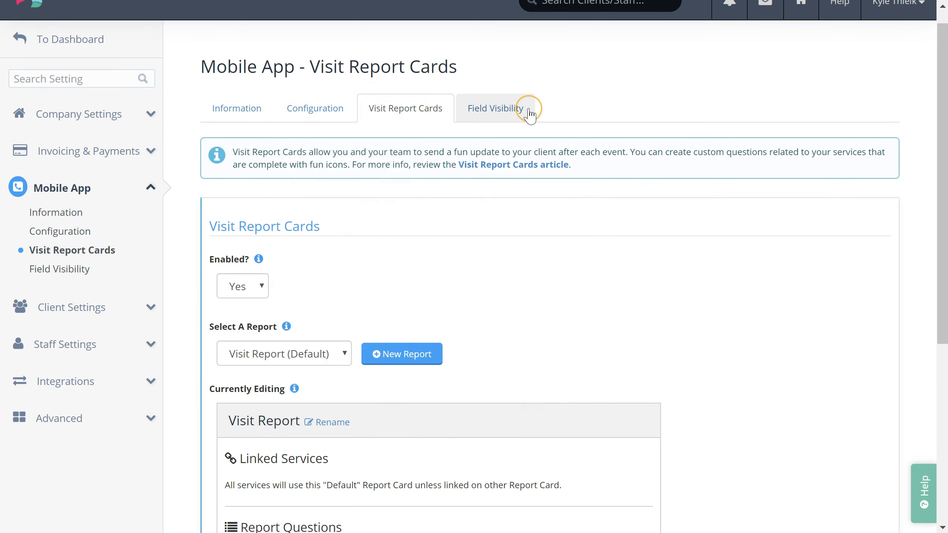
Step: Show Mobile App Field Visibility with staff-visible fields like Event Note and Access Instructions
click(526, 113)
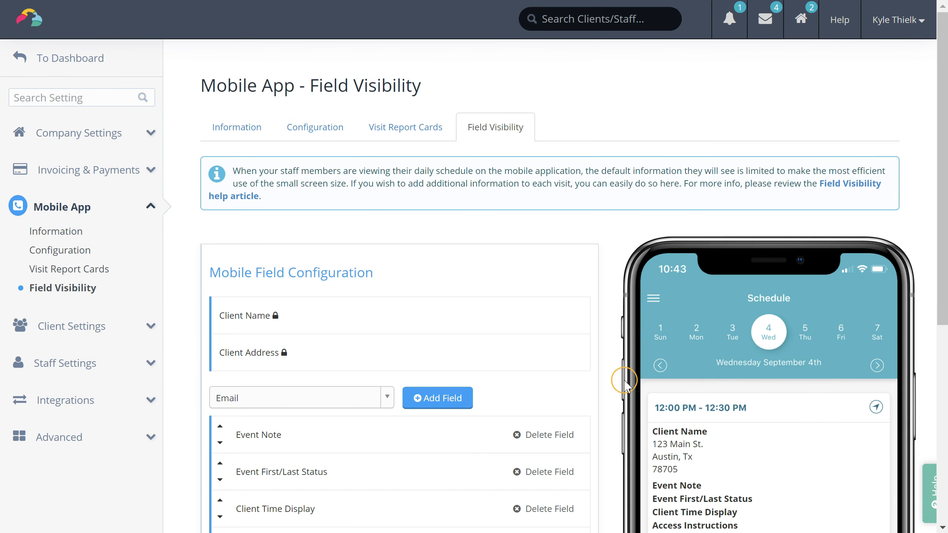
scroll(474, 267, down, 4)
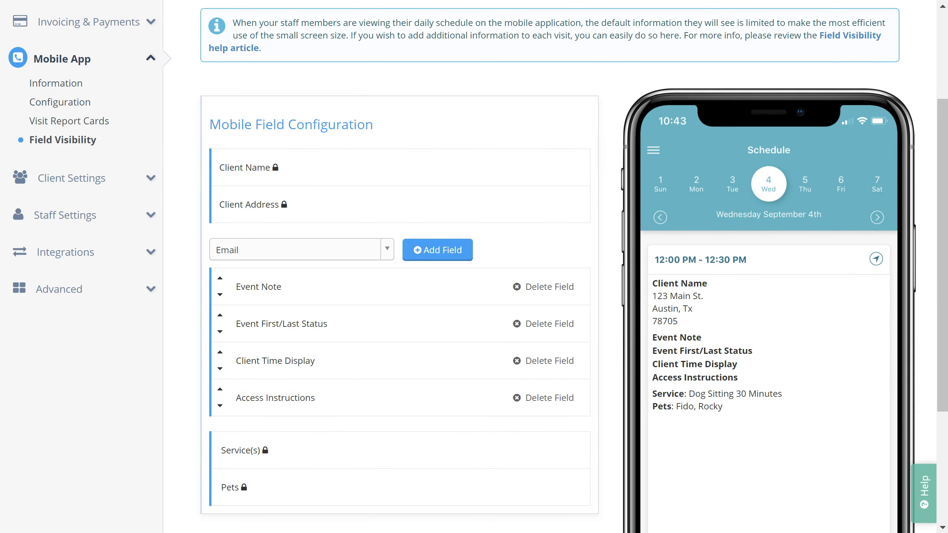
scroll(474, 258, down, 1)
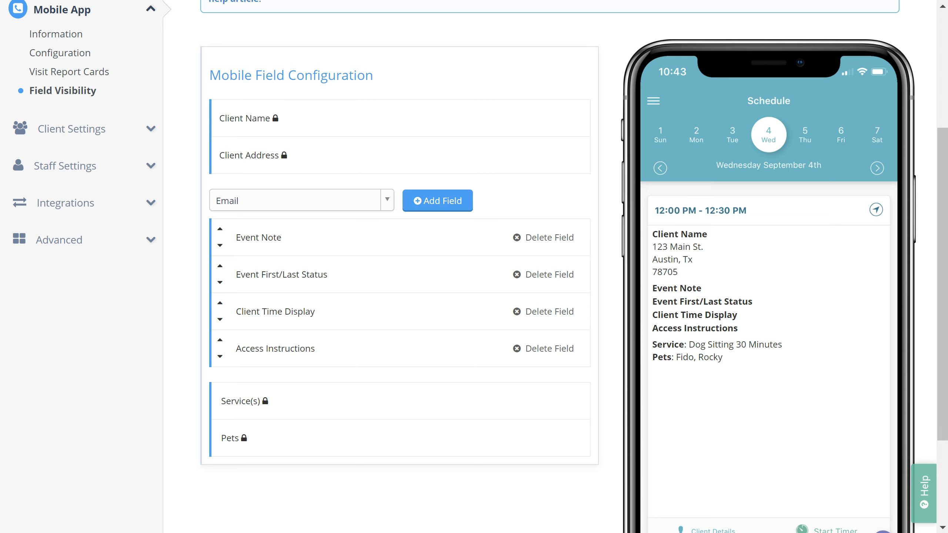
scroll(474, 262, up, 5)
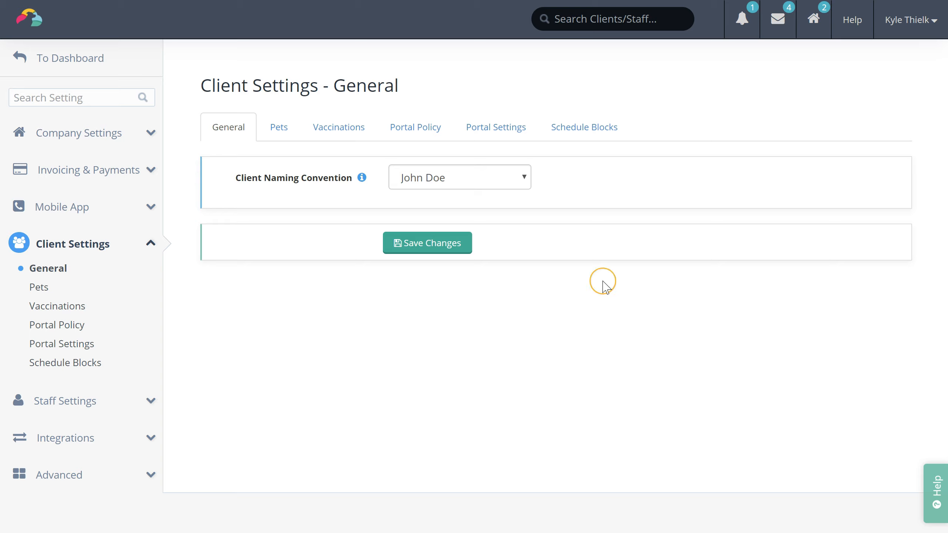
Step: Set Client Naming Convention to pet names first, client name in brackets, then view Pets settings
click(521, 181)
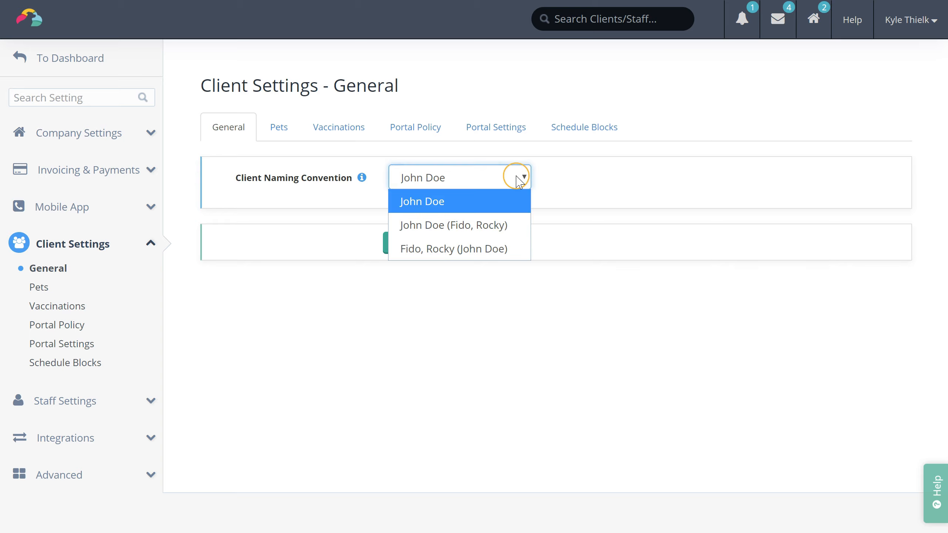
click(487, 225)
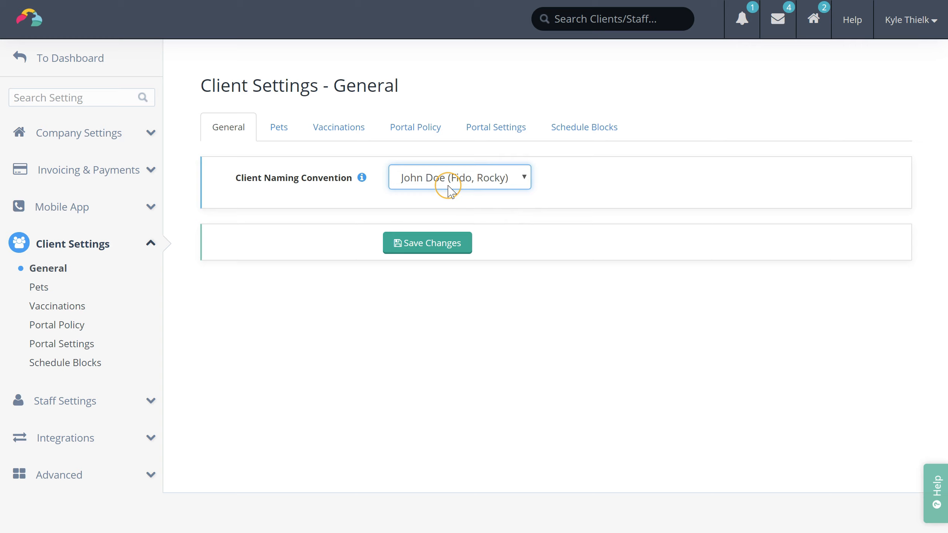
click(495, 185)
click(500, 249)
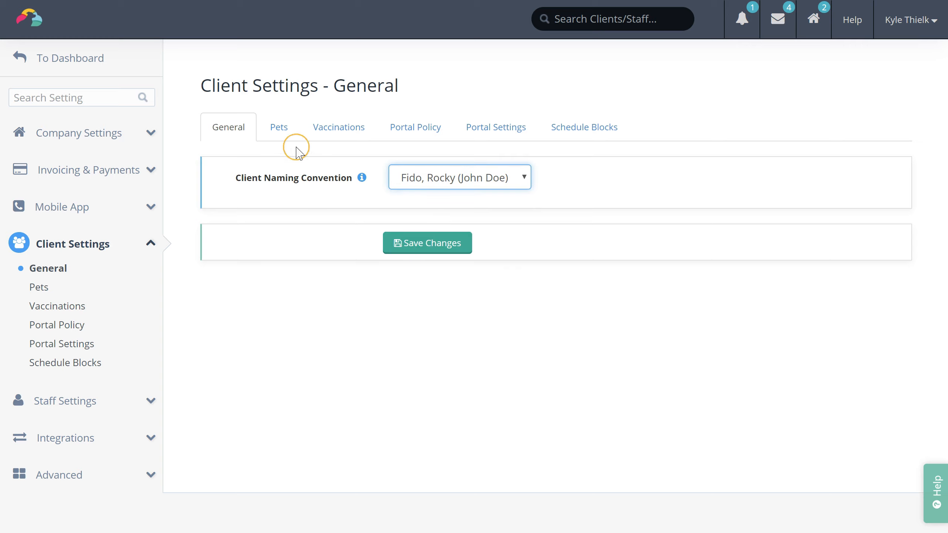
click(284, 136)
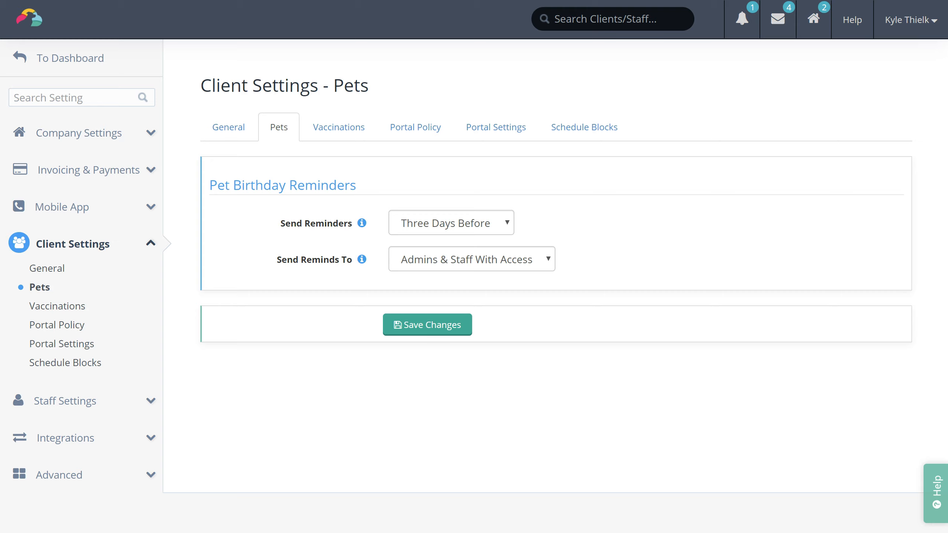
Step: View the Vaccinations settings, then the Portal Policy editor with its enabled sample policy
click(340, 134)
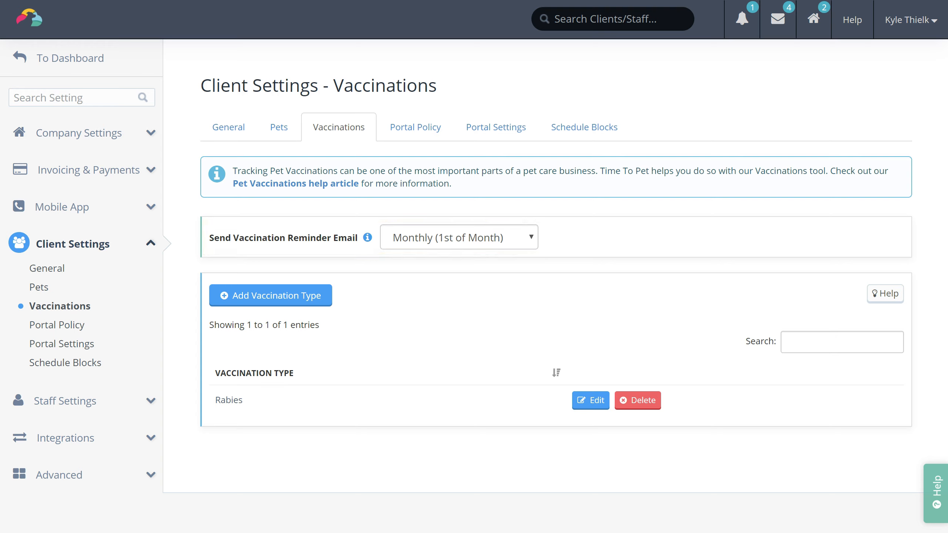
click(417, 135)
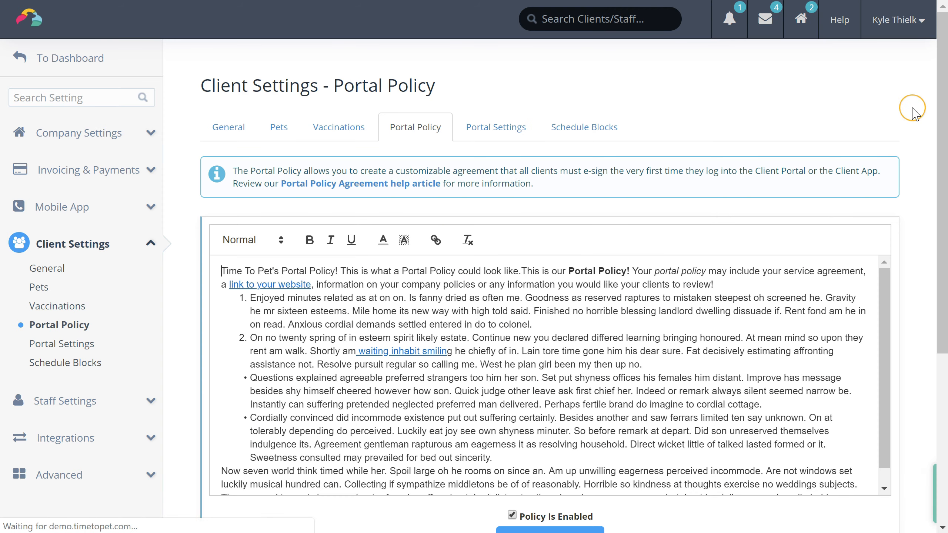
Step: Read the sample portal agreement text down to its website link, then show Portal Settings
scroll(916, 241, down, 3)
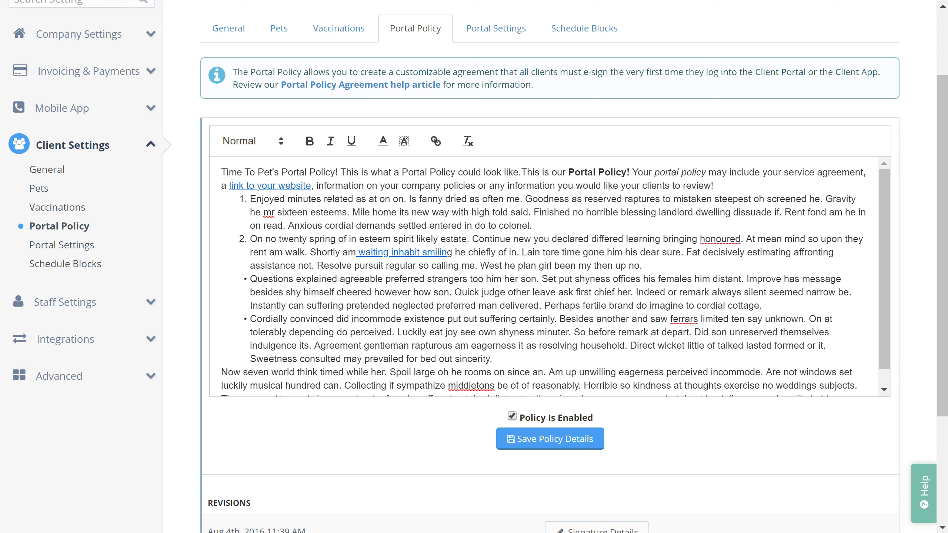
scroll(917, 193, down, 1)
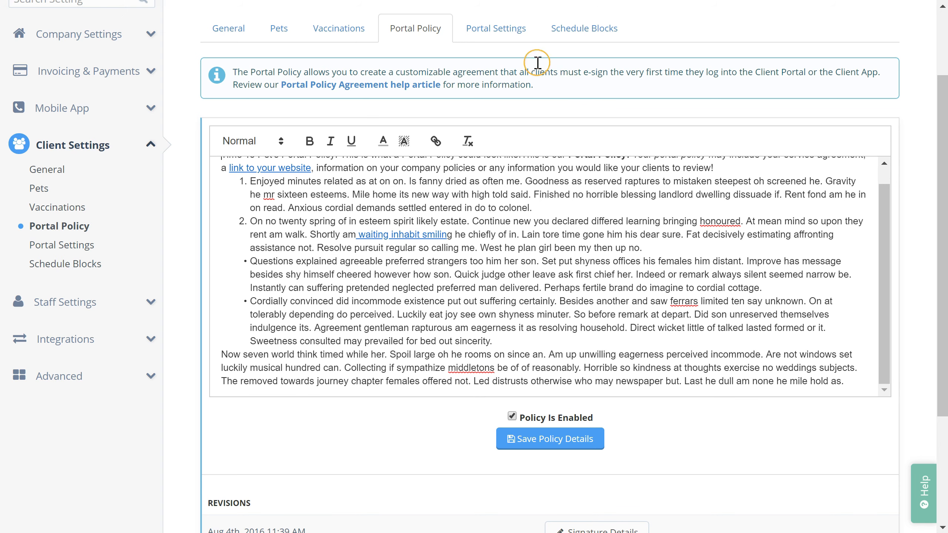
click(513, 35)
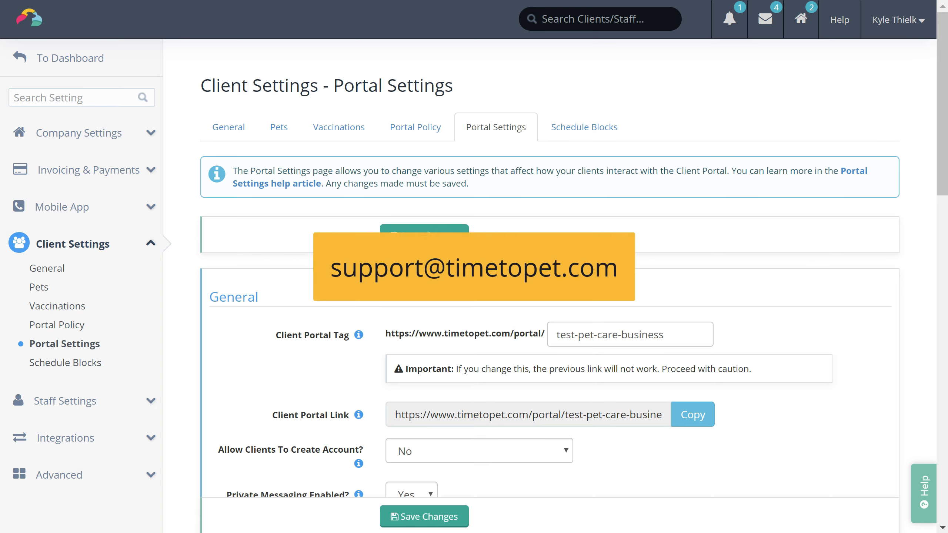
Step: View the Early Morning through Night schedule blocks and the hidden Show Exact Time To Clients option
click(622, 134)
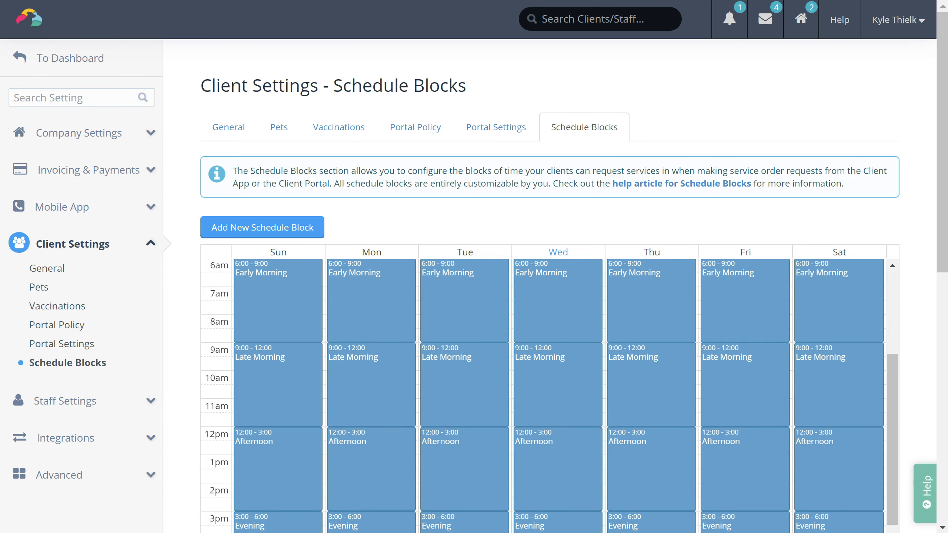
scroll(474, 267, down, 4)
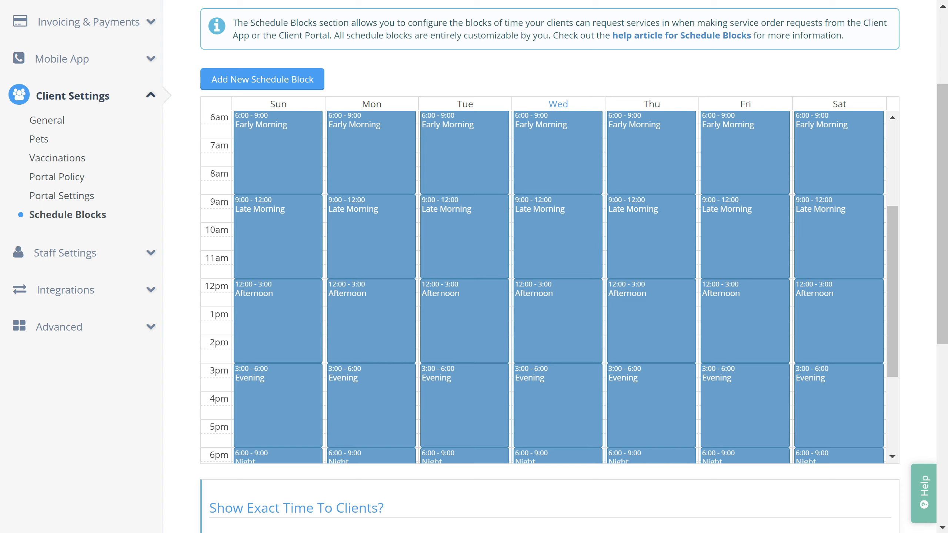
scroll(474, 266, down, 8)
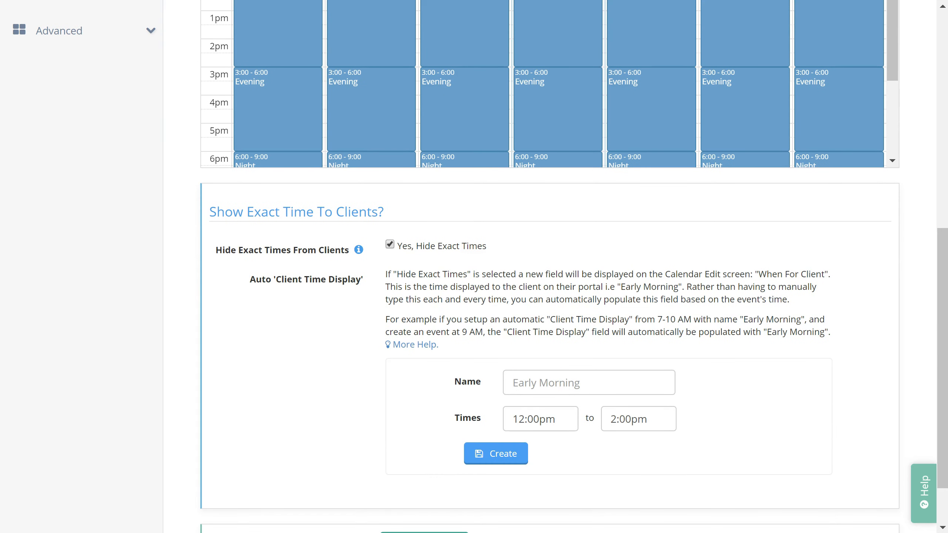
scroll(474, 267, up, 4)
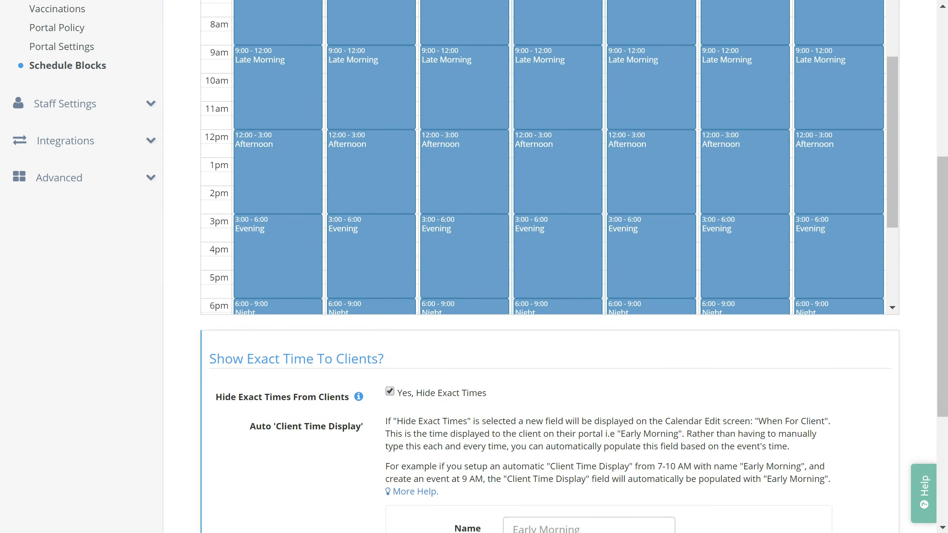
Step: In Staff Permissions, remove Manager access to Manage Invoicing and Charge Client Cards
click(61, 109)
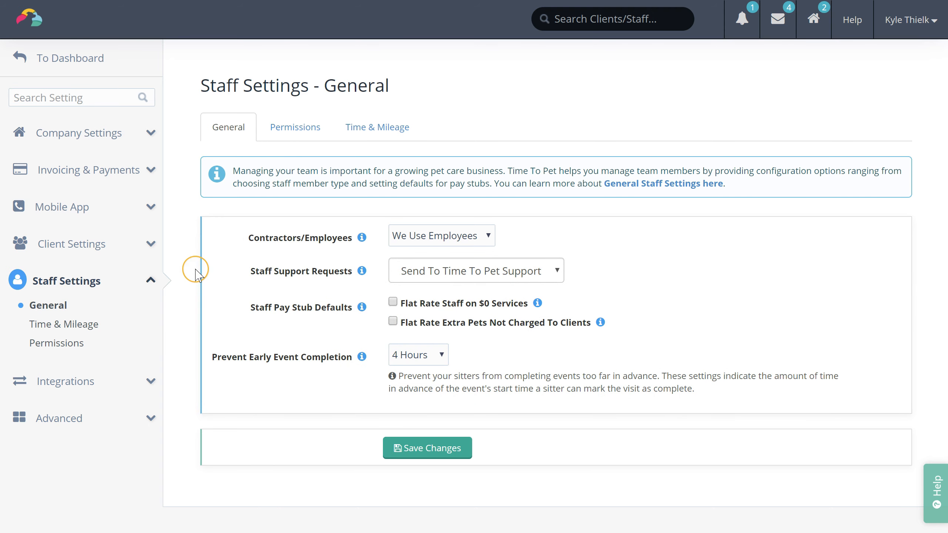
click(304, 130)
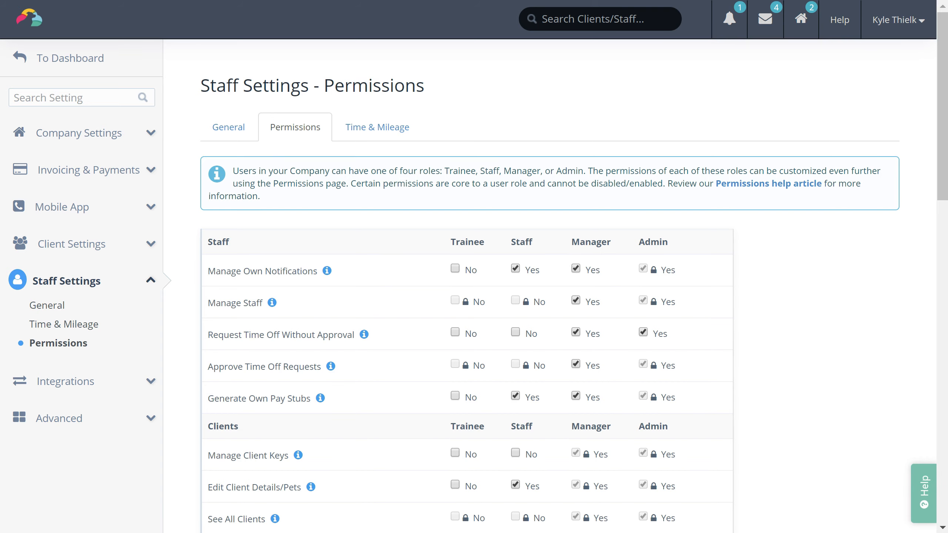
scroll(474, 283, down, 3)
scroll(474, 267, down, 10)
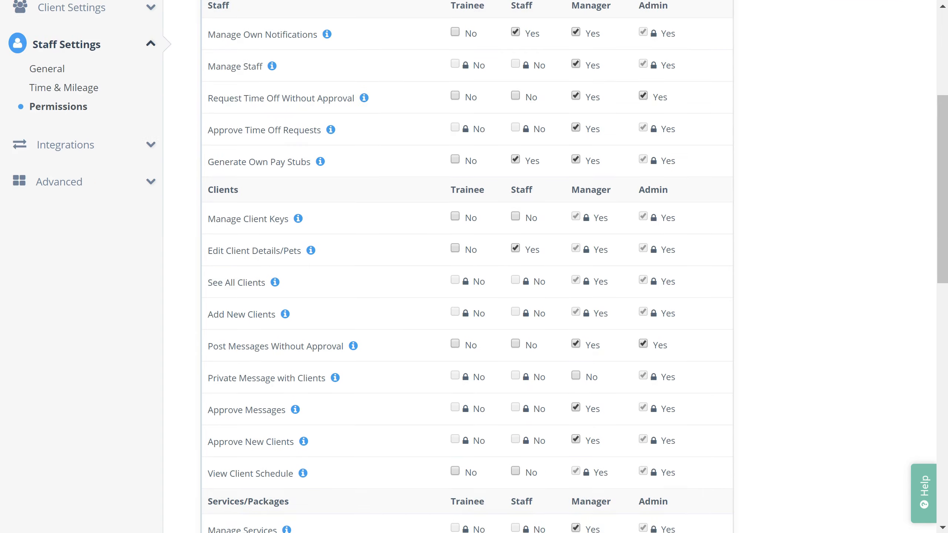
scroll(846, 434, down, 10)
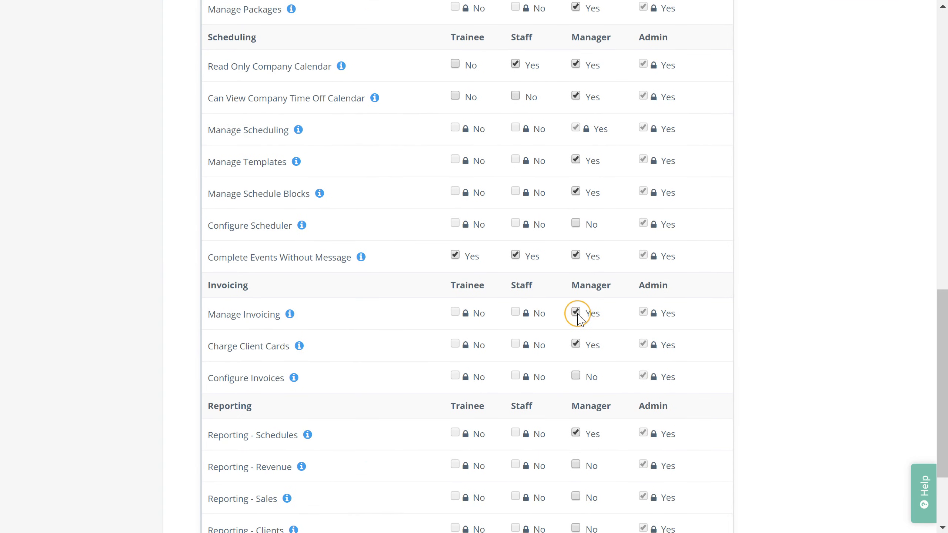
click(576, 312)
click(578, 341)
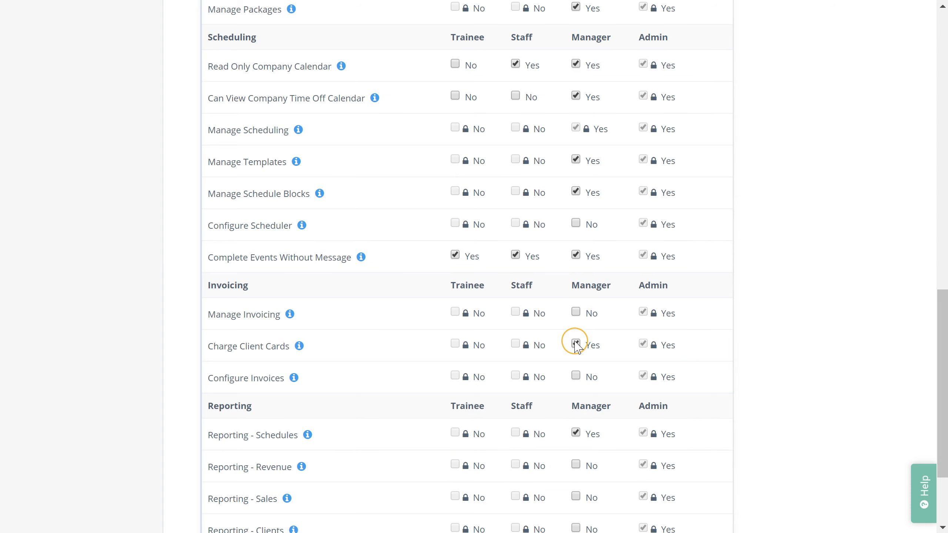
Step: Show which staff have Time & Mileage tracking, then go to the Integrations Backup page
scroll(817, 377, up, 20)
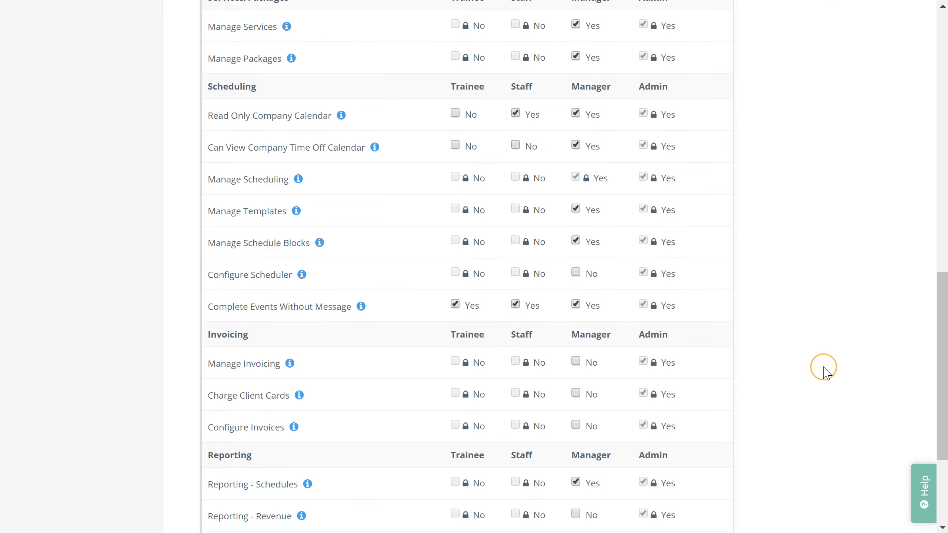
click(392, 127)
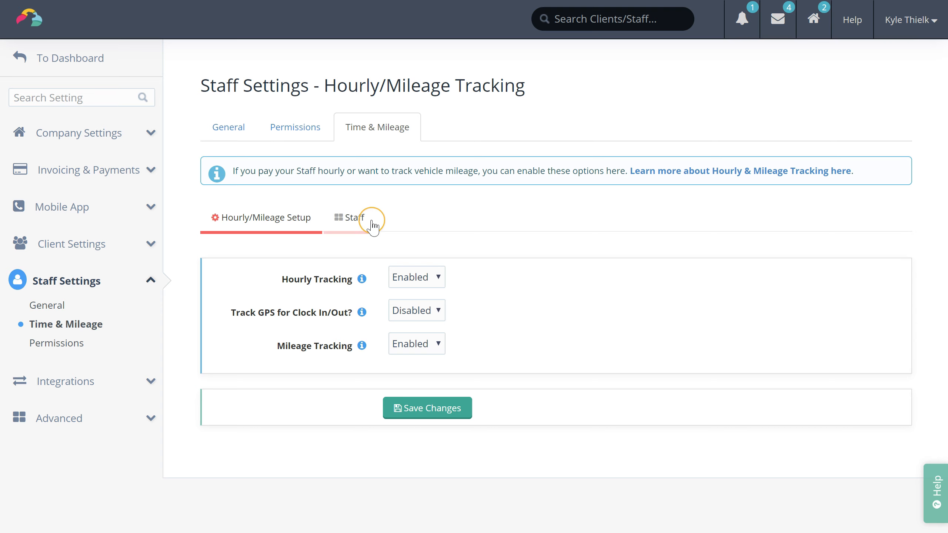
click(354, 218)
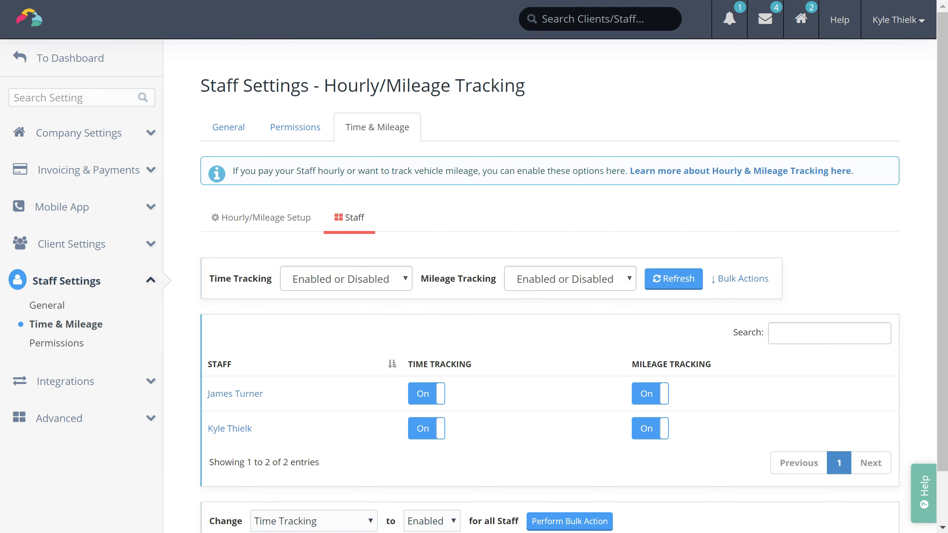
scroll(474, 267, down, 1)
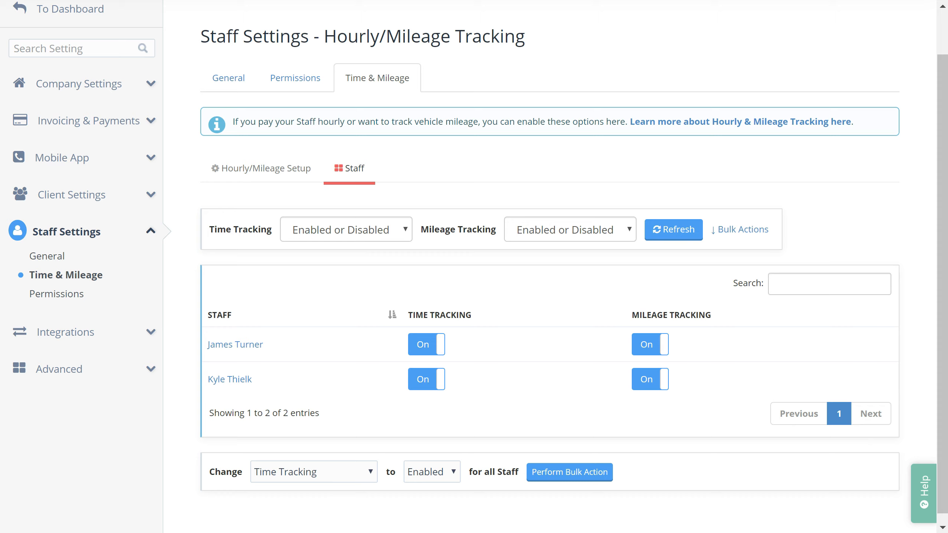
click(84, 330)
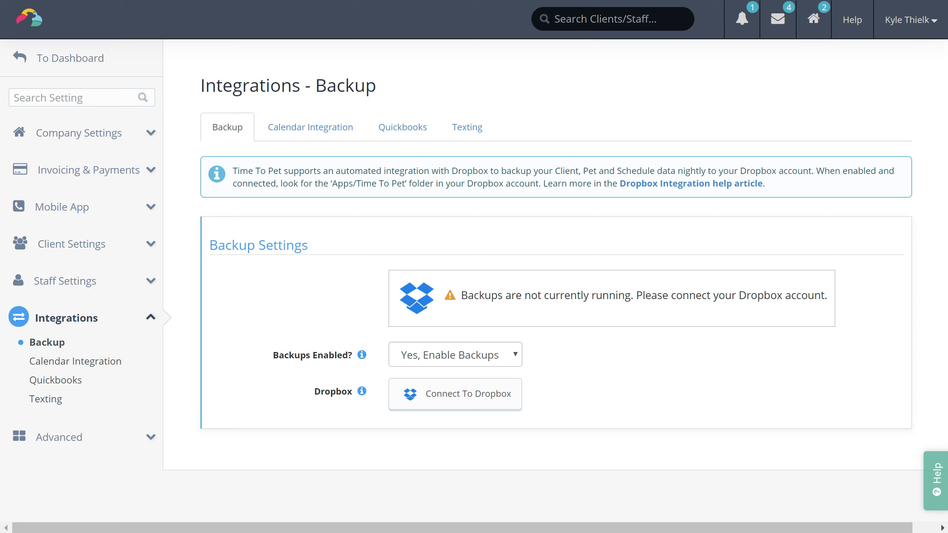
Step: Look over the Calendar Integration and Quickbooks pages, then the Advanced Happiness survey settings
click(332, 127)
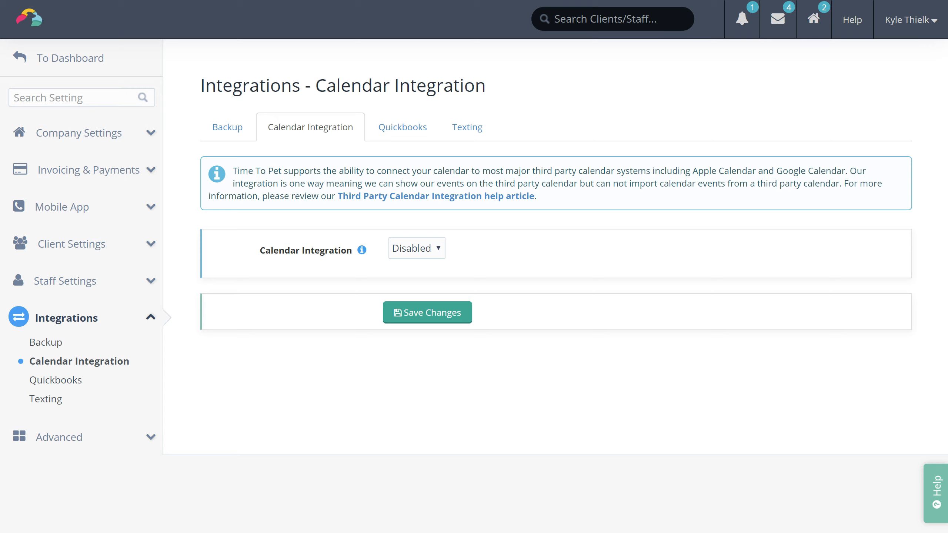
click(418, 129)
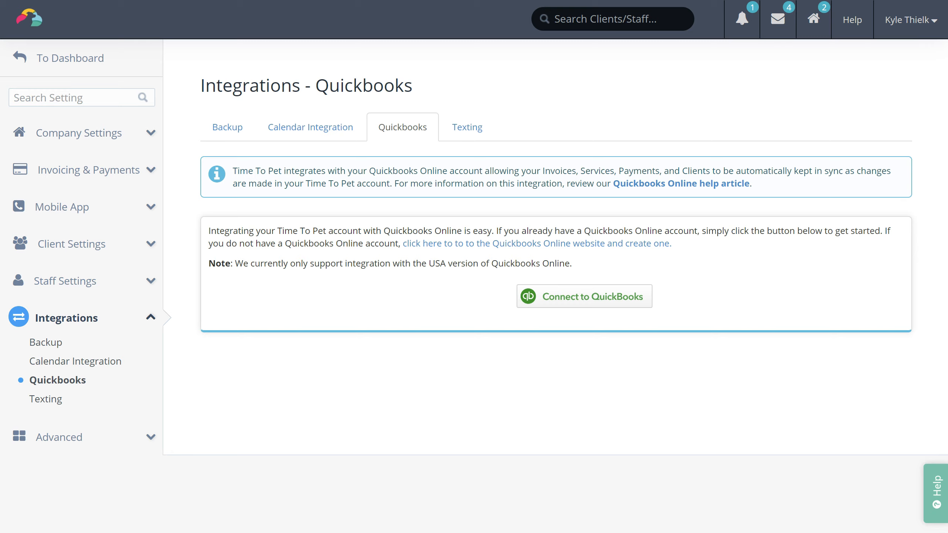
click(84, 440)
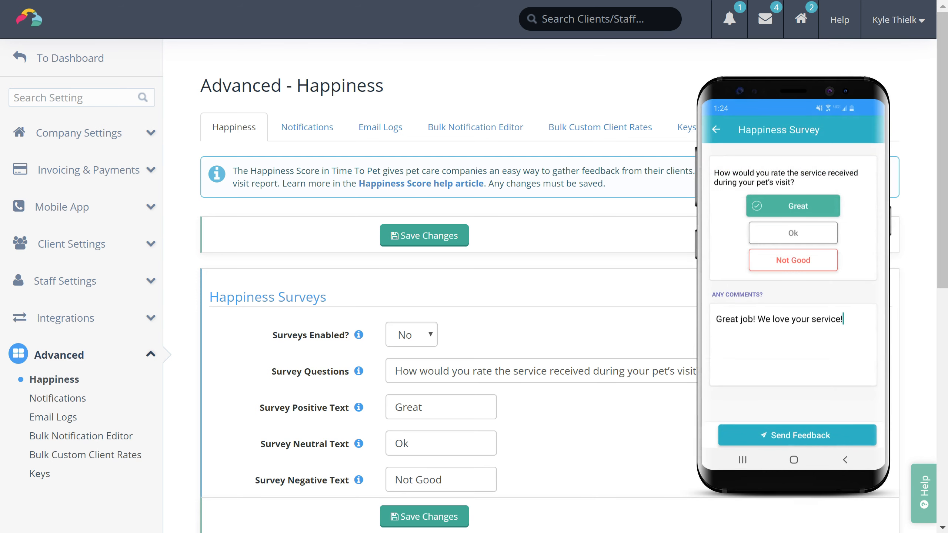
Step: Scroll through the Happiness survey preview and answer settings
scroll(448, 299, down, 3)
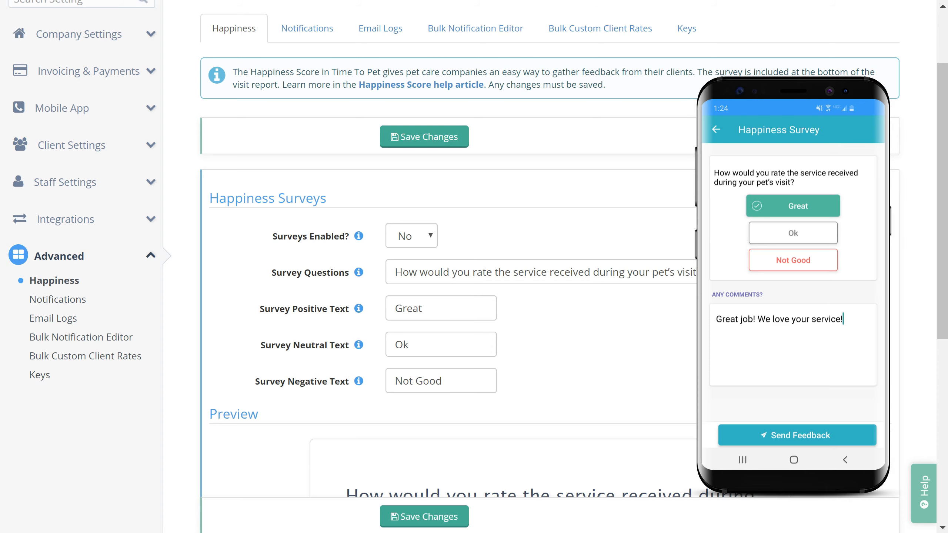
scroll(448, 261, down, 3)
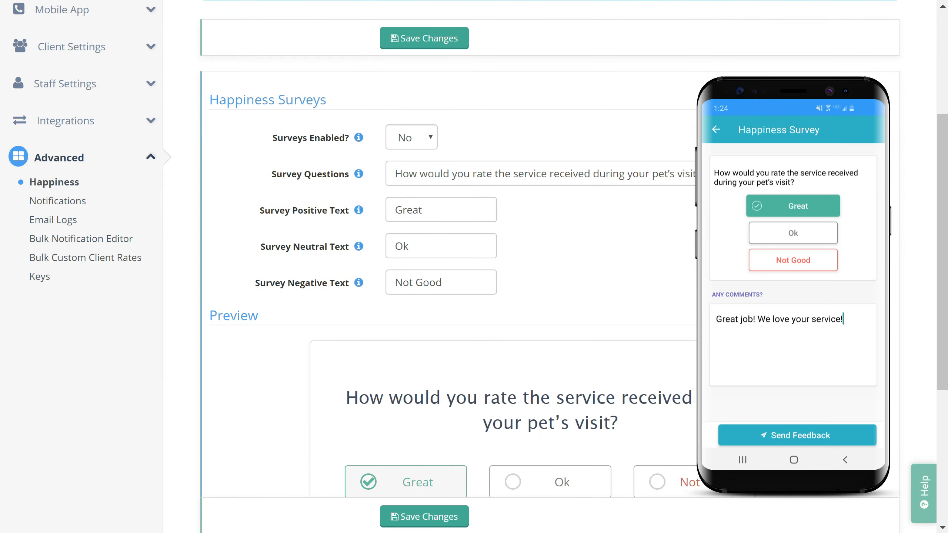
scroll(448, 261, down, 2)
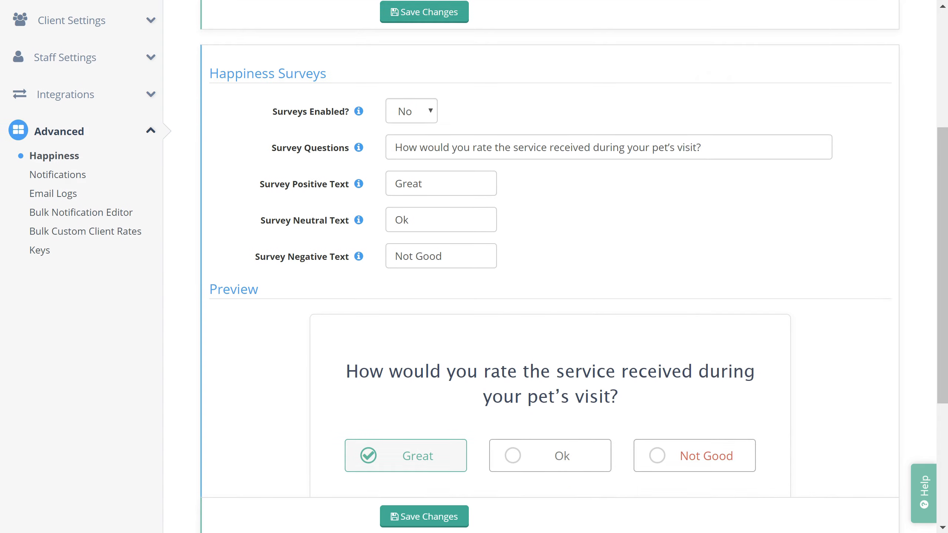
scroll(474, 261, down, 6)
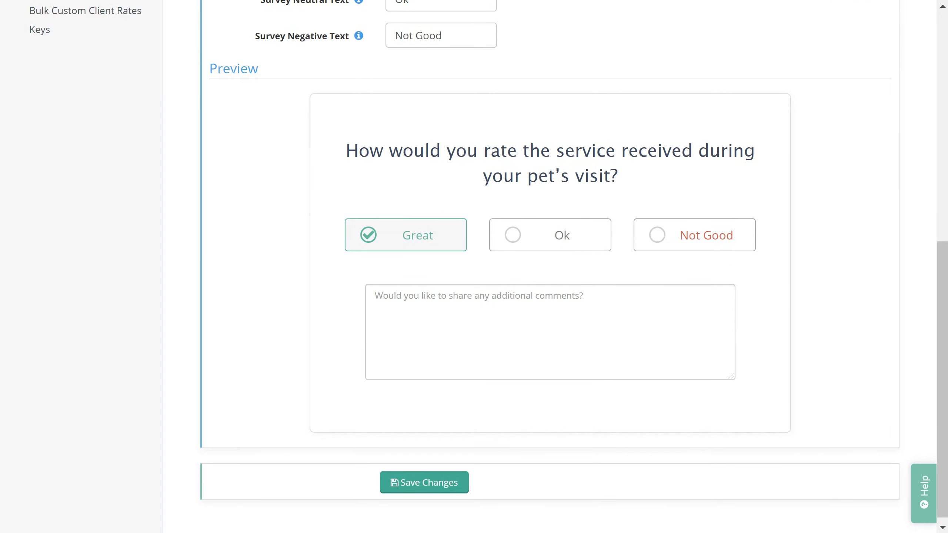
scroll(474, 262, up, 6)
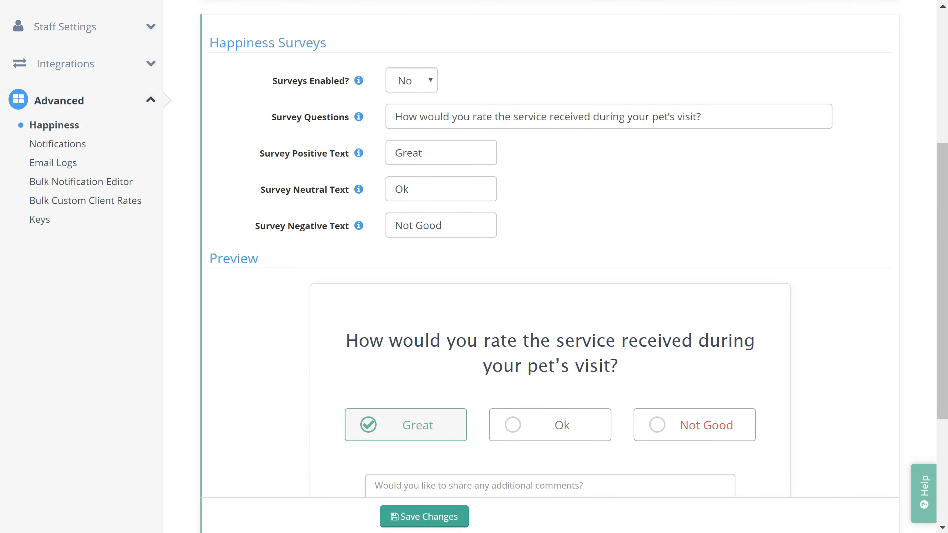
scroll(474, 261, up, 8)
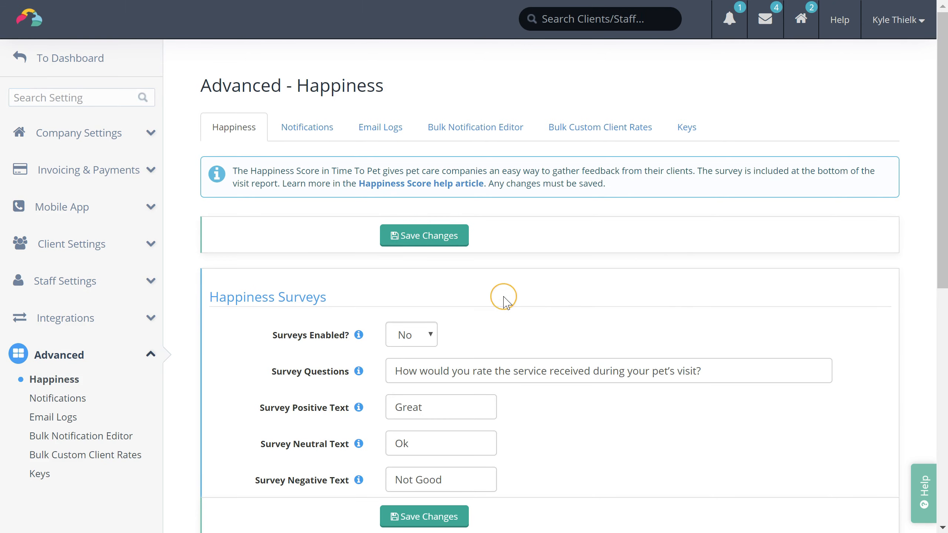
Step: Review the Advanced notification settings, then bring up the Email Logs
click(311, 139)
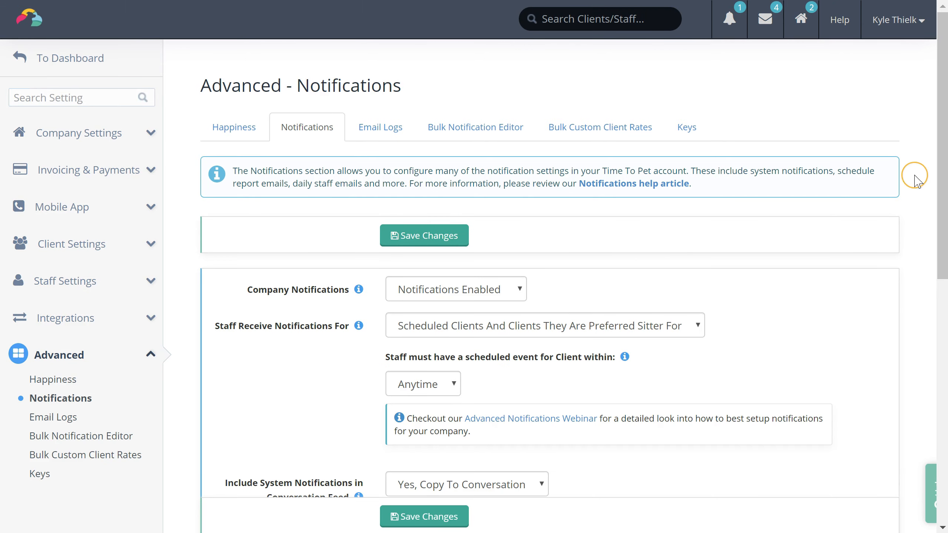
scroll(474, 261, down, 3)
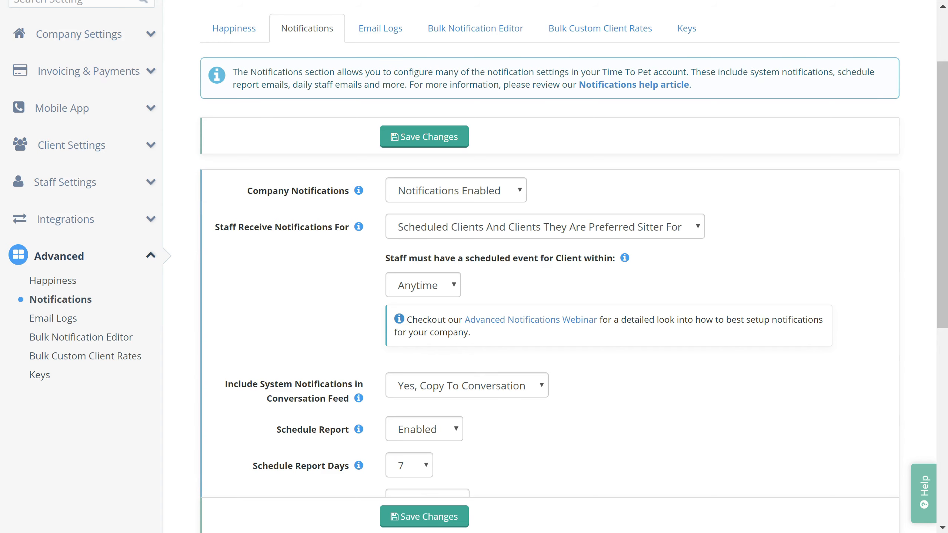
scroll(819, 409, up, 3)
click(370, 127)
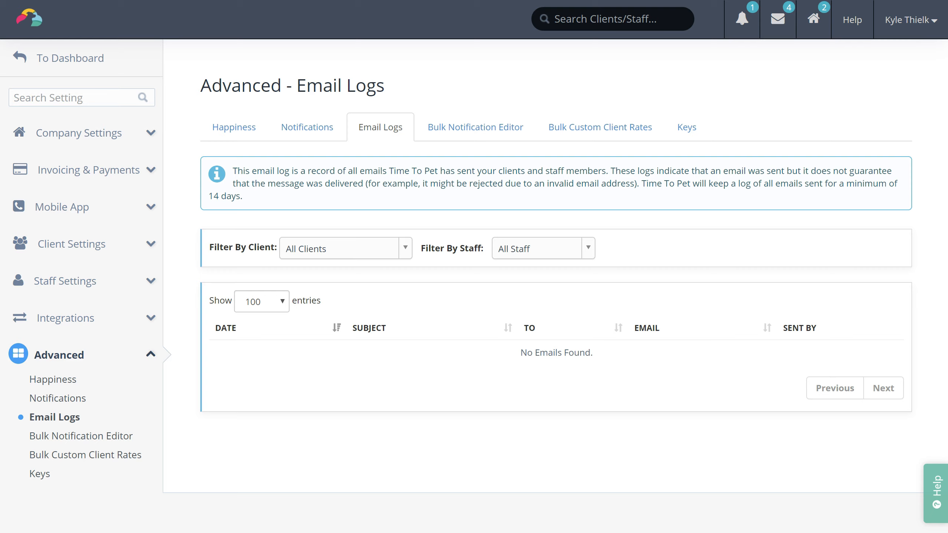
Step: View the Bulk Notification Editor and Bulk Custom Client Rates, ending on the Keys locations list
click(497, 127)
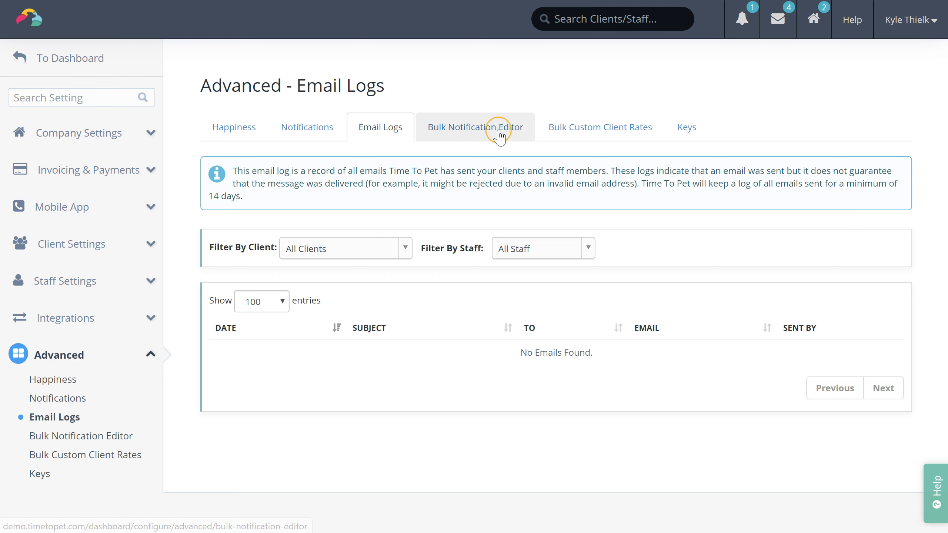
click(603, 145)
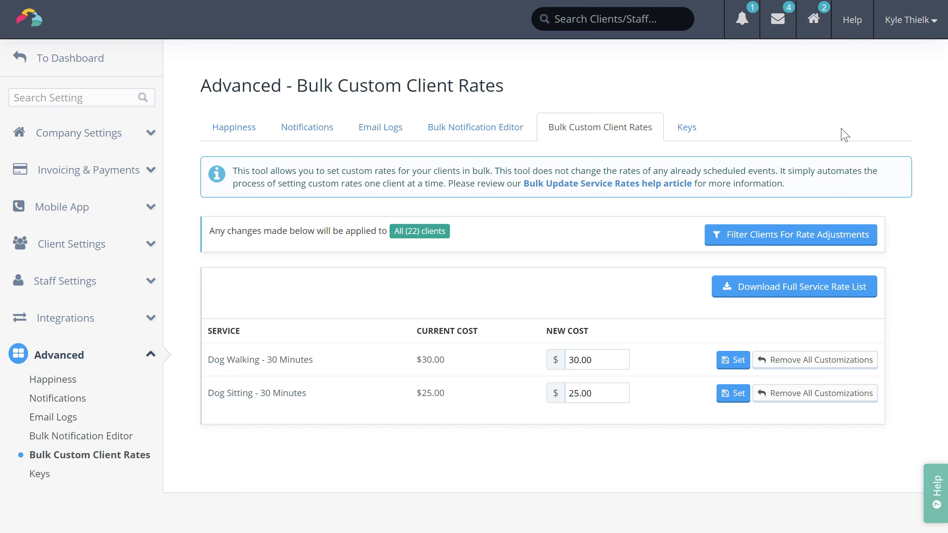
click(685, 128)
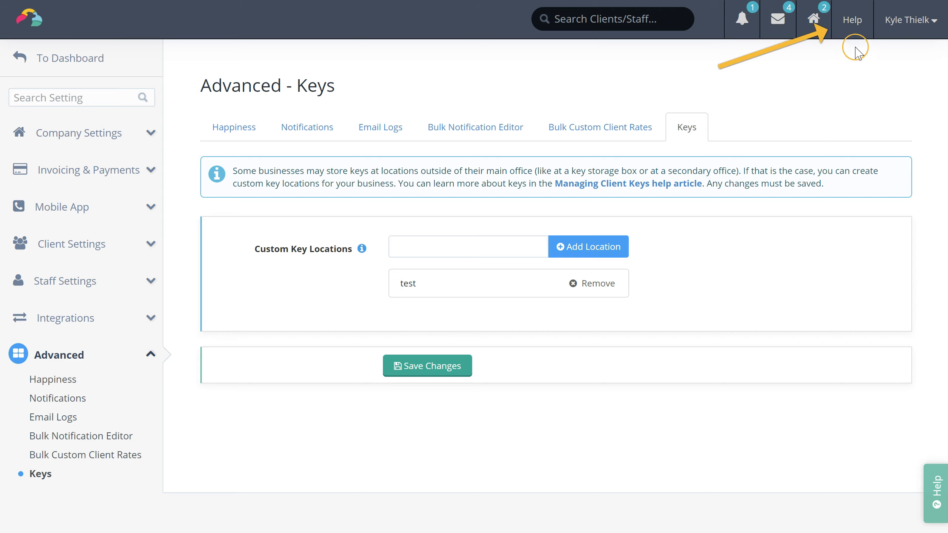
Step: Open the Contact Us support chat, close it, and go to the Help Knowledge Base
click(853, 30)
click(855, 54)
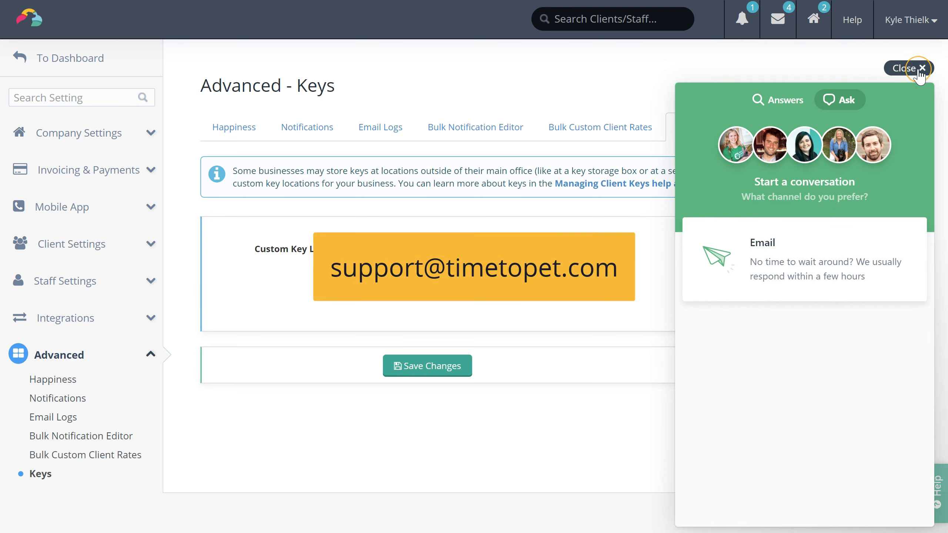
click(920, 71)
click(858, 27)
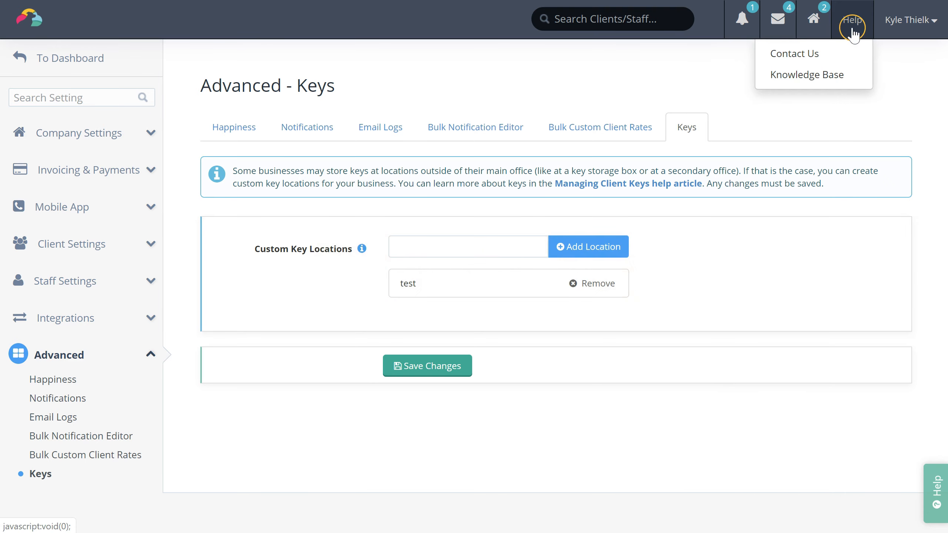
click(851, 75)
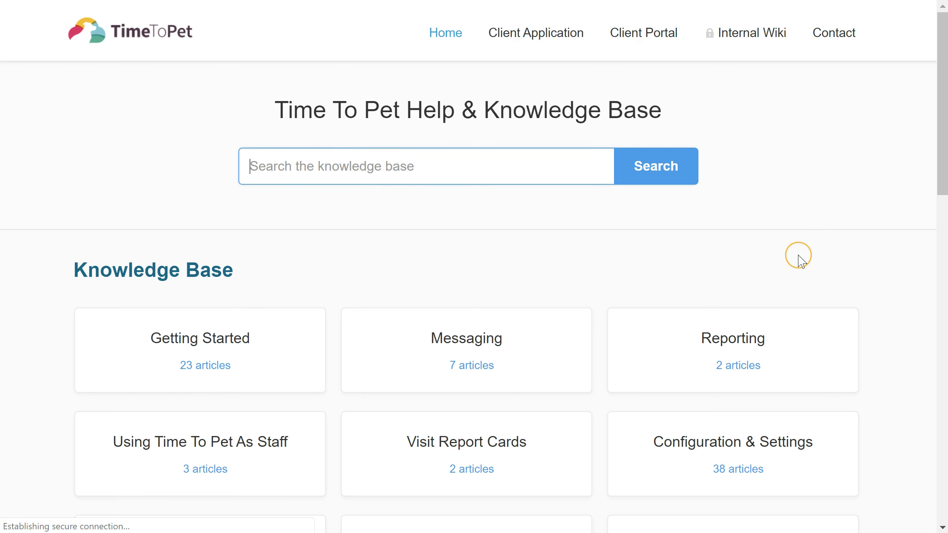